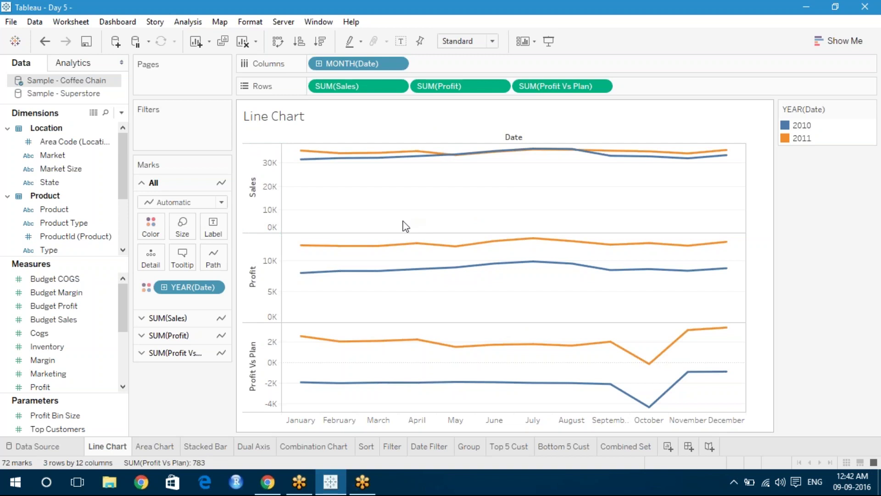
{"action": "mouse_move", "coordinate": [382, 248]}
{"action": "right_click", "coordinate": [123, 450]}
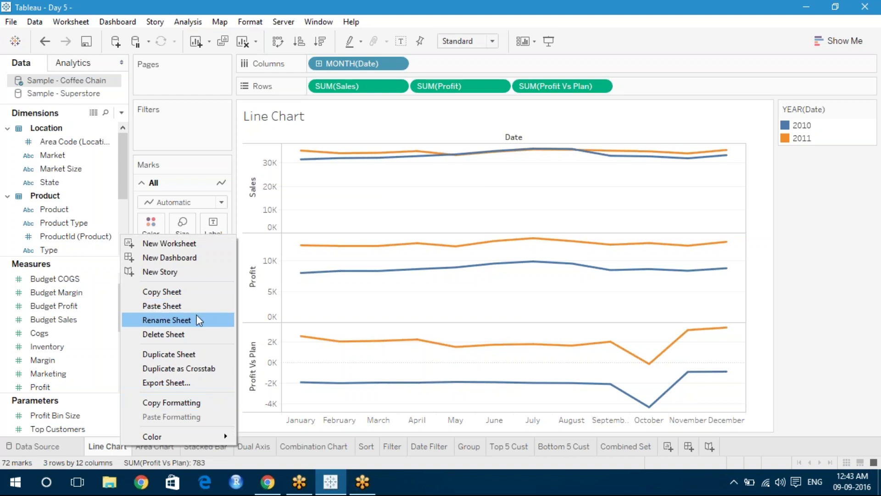
{"action": "left_click", "coordinate": [191, 291]}
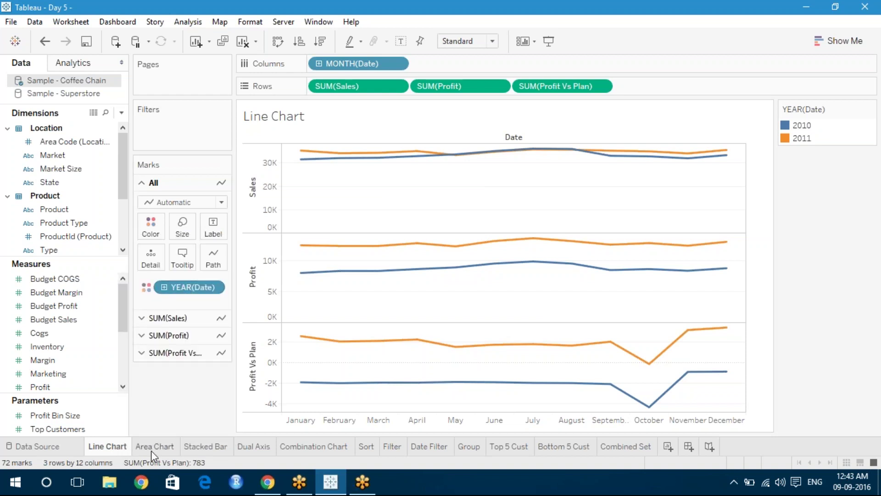
- Add a new worksheet and place the Date dimension from factTable on Columns
{"action": "left_click", "coordinate": [667, 446]}
{"action": "left_click", "coordinate": [96, 187]}
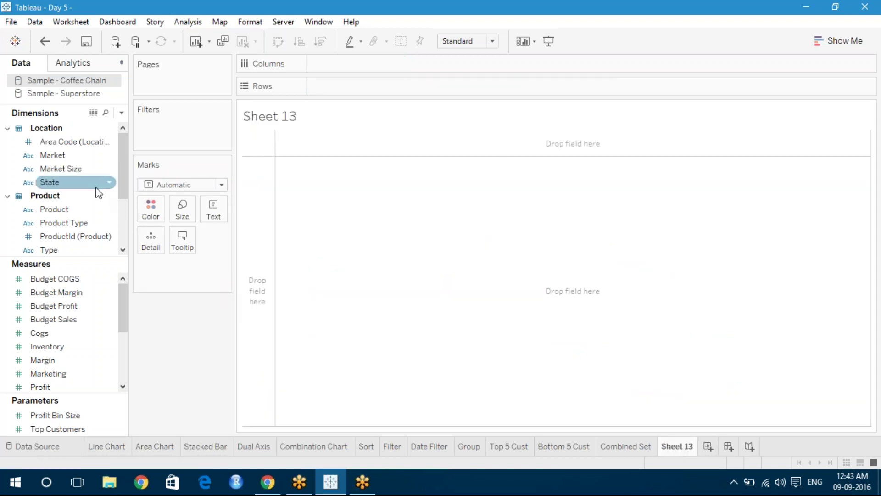
{"action": "left_click_drag", "start_coordinate": [124, 190], "coordinate": [122, 153]}
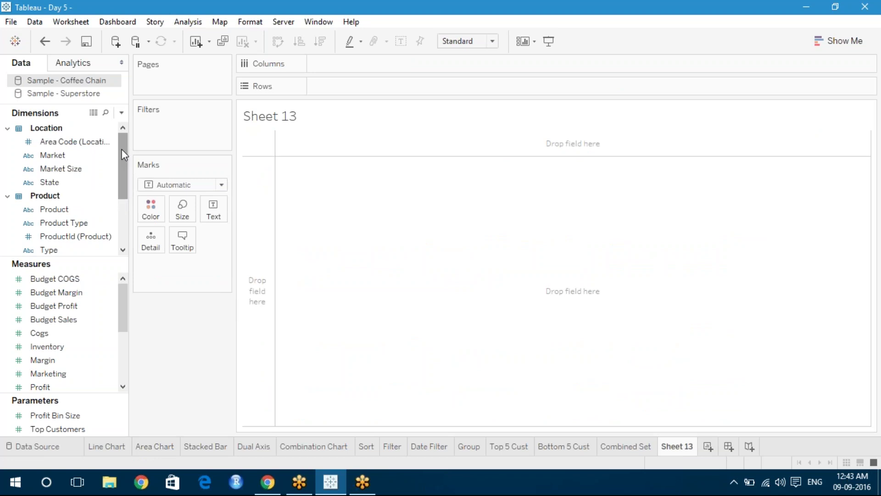
{"action": "left_click_drag", "start_coordinate": [123, 154], "coordinate": [120, 190]}
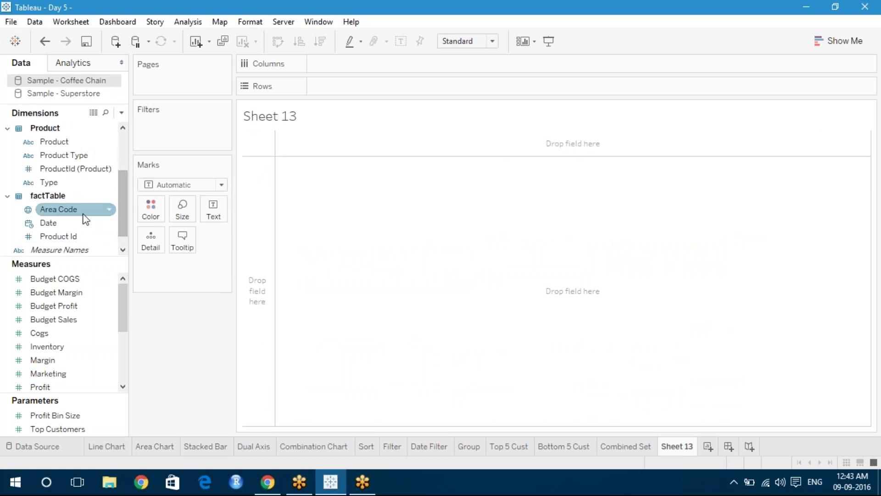
{"action": "left_click_drag", "start_coordinate": [68, 222], "coordinate": [345, 64]}
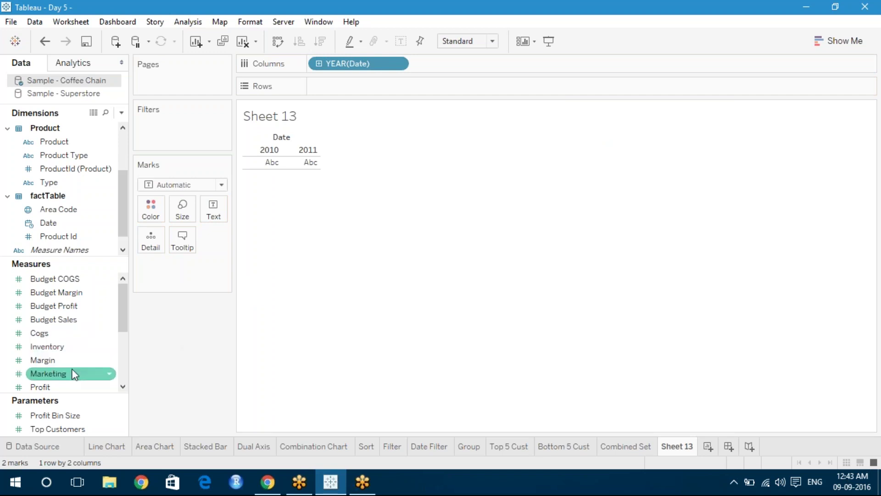
- Place the Sales measure on Rows to plot total sales by year as a line
{"action": "left_click_drag", "start_coordinate": [120, 314], "coordinate": [122, 324]}
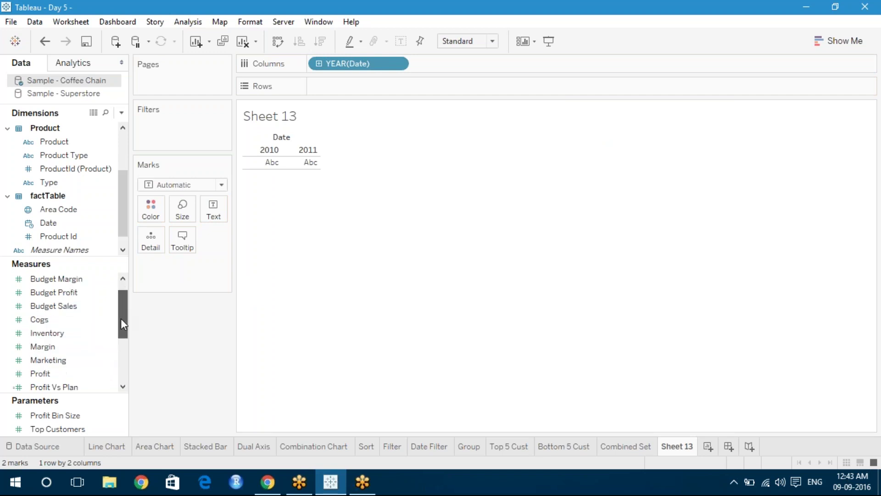
{"action": "left_click", "coordinate": [46, 378]}
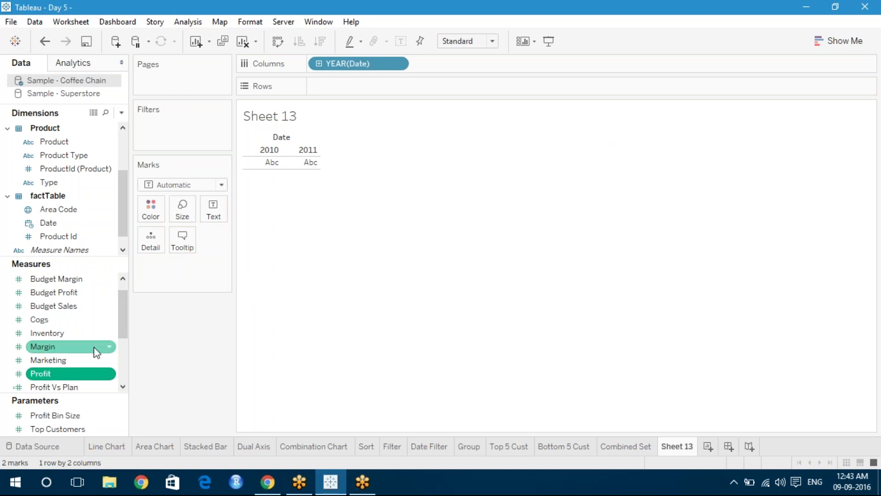
{"action": "left_click_drag", "start_coordinate": [126, 338], "coordinate": [125, 349]}
{"action": "left_click_drag", "start_coordinate": [69, 374], "coordinate": [330, 88]}
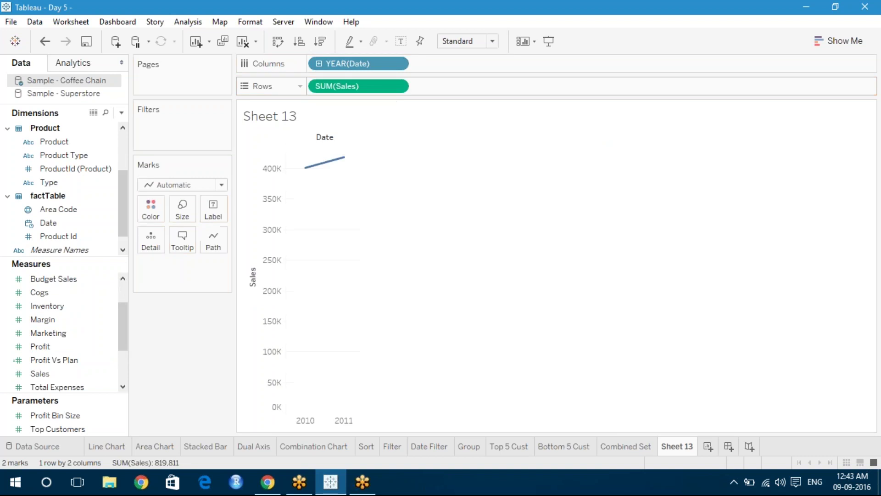
{"action": "mouse_move", "coordinate": [314, 176]}
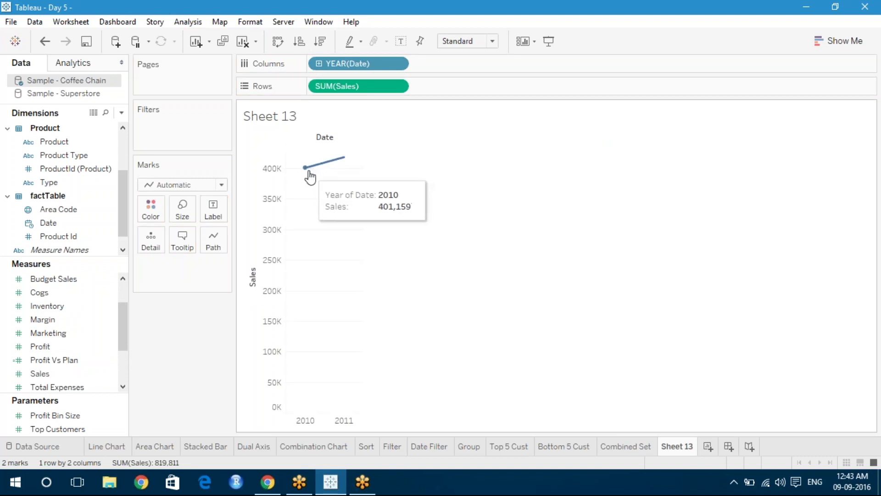
{"action": "mouse_move", "coordinate": [352, 160]}
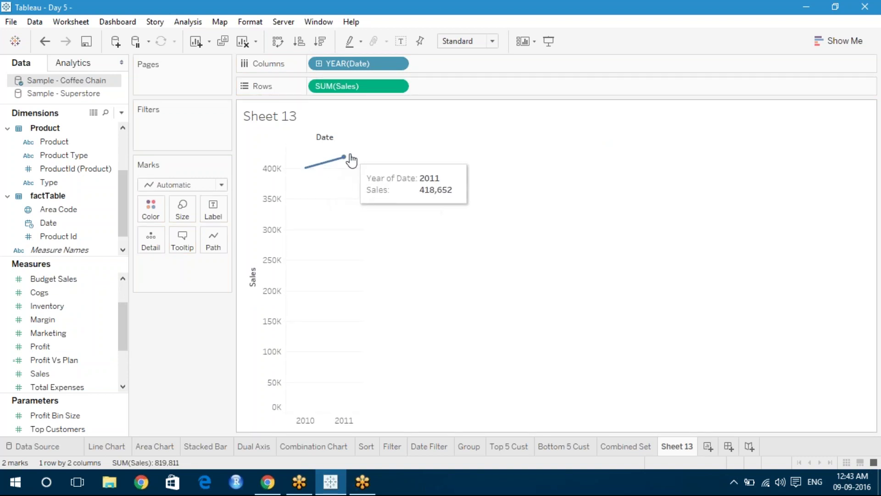
- Drill the date on Columns down to quarter and month, and remove the quarter level
{"action": "left_click", "coordinate": [318, 63]}
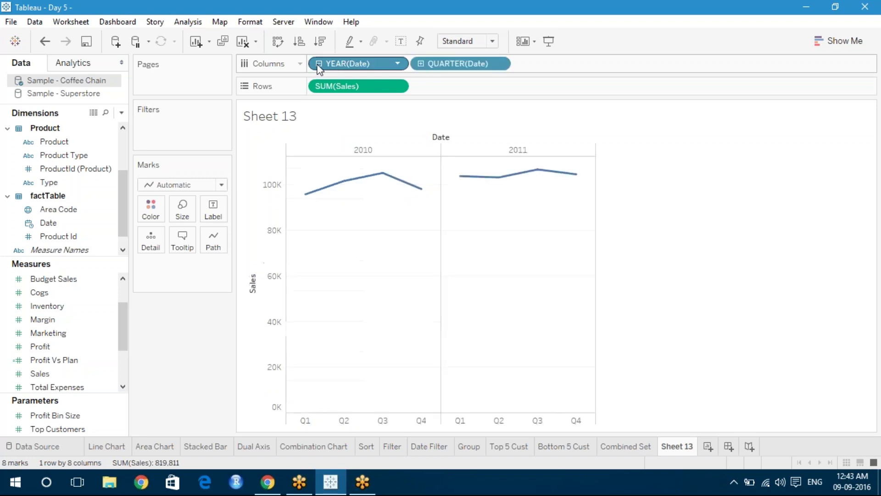
{"action": "left_click", "coordinate": [421, 63]}
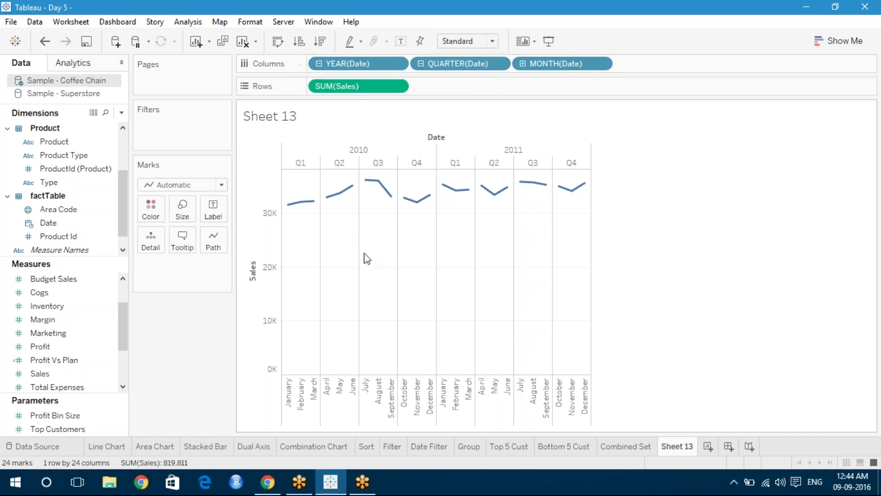
{"action": "left_click", "coordinate": [500, 64]}
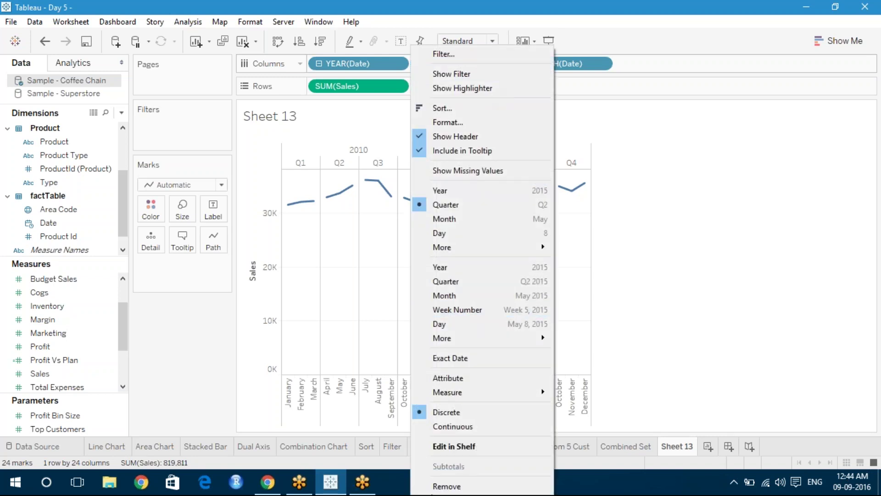
{"action": "left_click", "coordinate": [446, 486]}
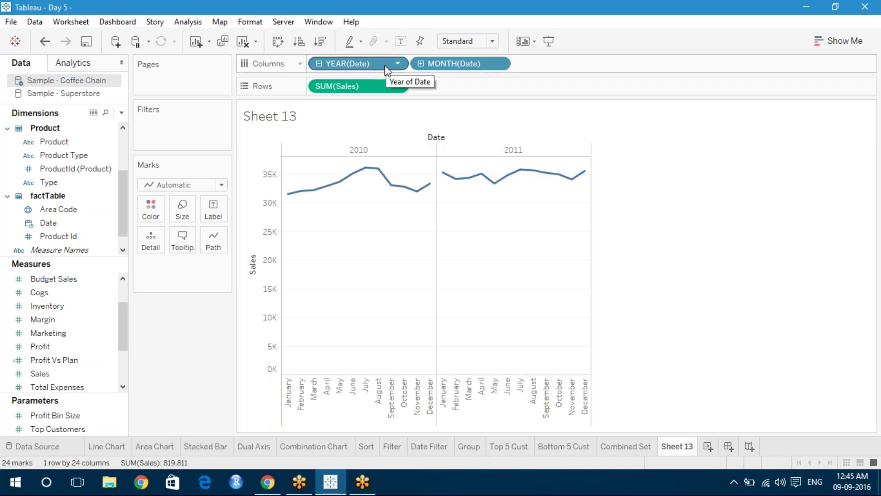
- Move YEAR(Date) from Columns to Color so each year gets its own line over the months
{"action": "left_click_drag", "start_coordinate": [384, 69], "coordinate": [156, 209]}
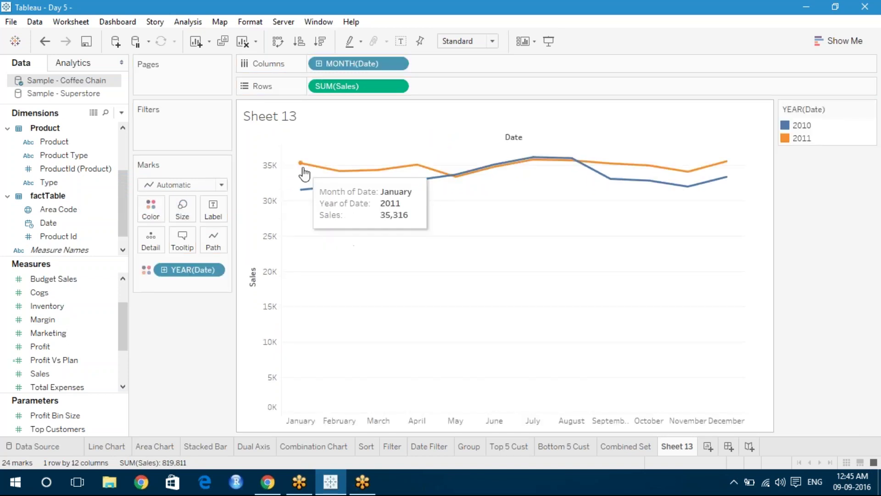
{"action": "mouse_move", "coordinate": [301, 199]}
{"action": "mouse_move", "coordinate": [301, 162]}
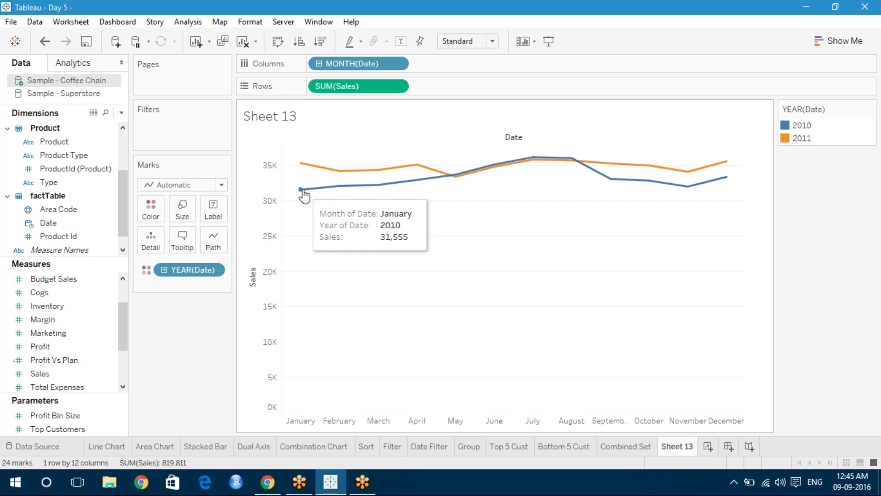
{"action": "mouse_move", "coordinate": [372, 173]}
{"action": "mouse_move", "coordinate": [414, 169]}
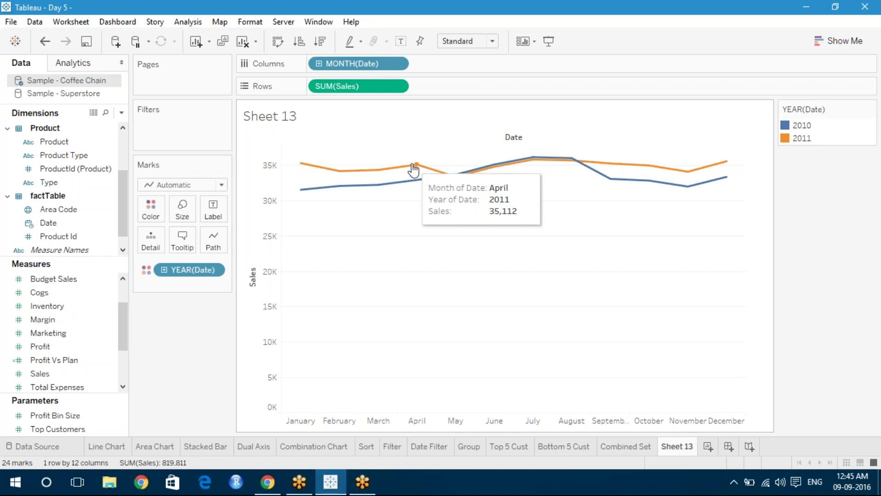
{"action": "mouse_move", "coordinate": [411, 187]}
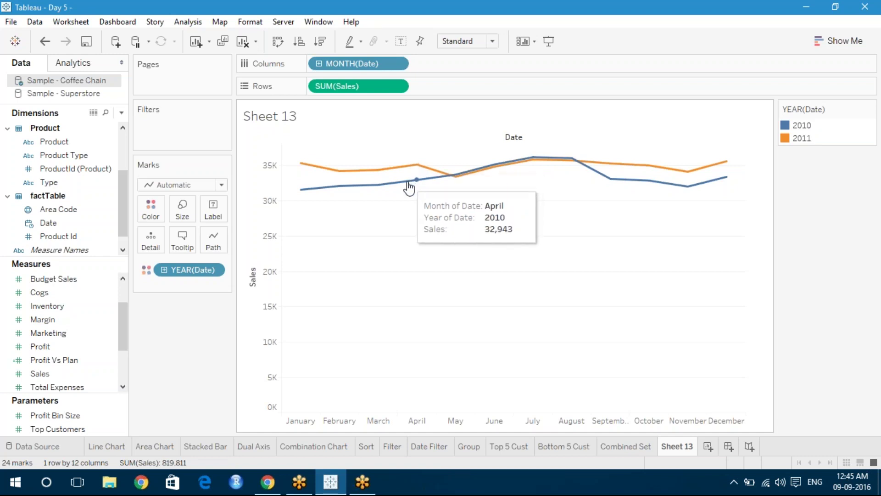
{"action": "mouse_move", "coordinate": [464, 187]}
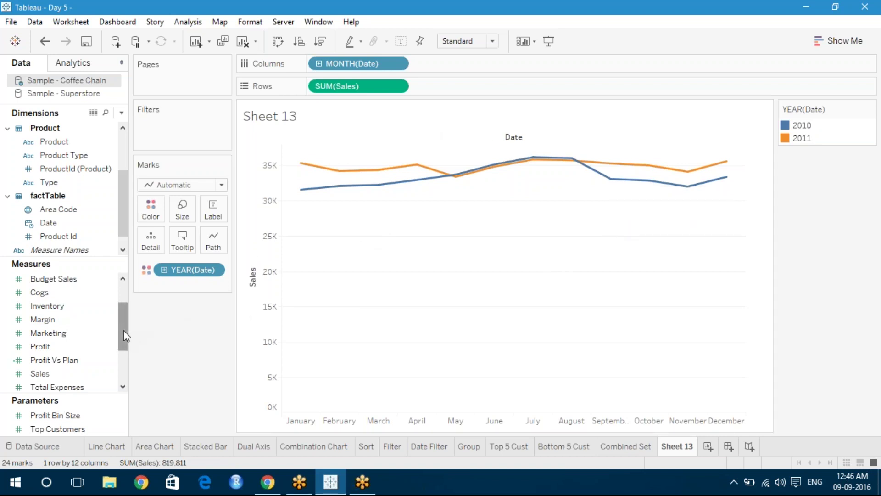
- Add the Profit measure to Rows after Sales as a second line chart
{"action": "scroll", "coordinate": [123, 329], "scroll_direction": "down", "scroll_amount": 1}
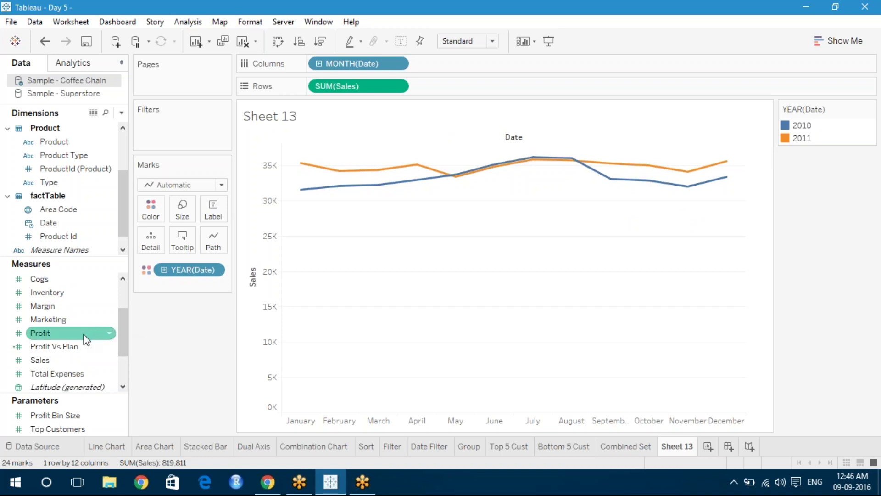
{"action": "left_click_drag", "start_coordinate": [86, 338], "coordinate": [469, 85]}
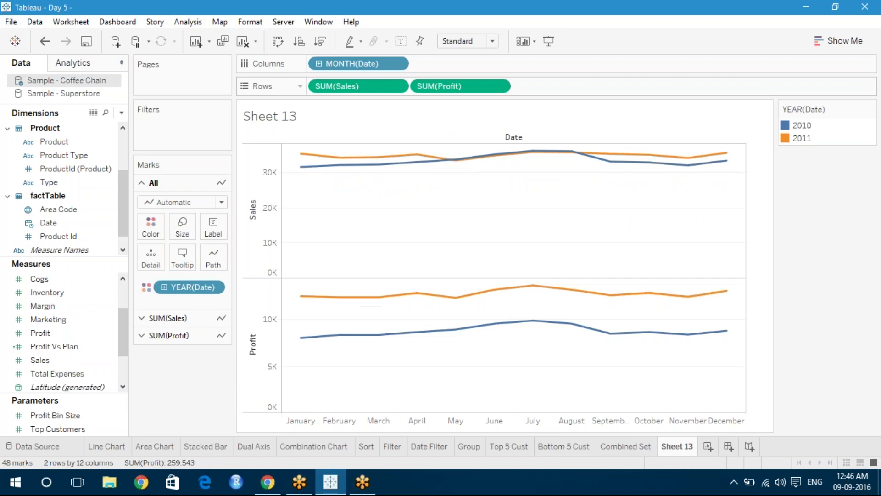
{"action": "mouse_move", "coordinate": [414, 294]}
- Examine the name and formula of the Profit Vs Plan calculated field and the measures it uses, and close its editor
{"action": "left_click", "coordinate": [60, 333]}
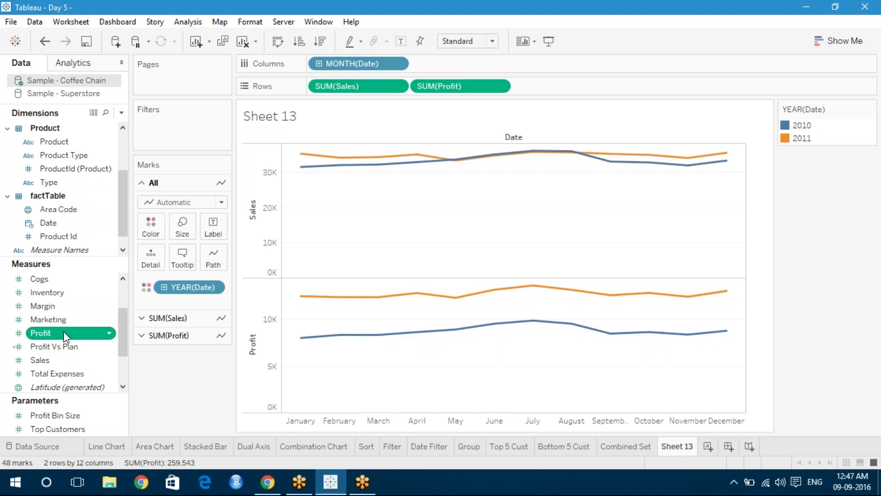
{"action": "scroll", "coordinate": [122, 335], "scroll_direction": "up", "scroll_amount": 1}
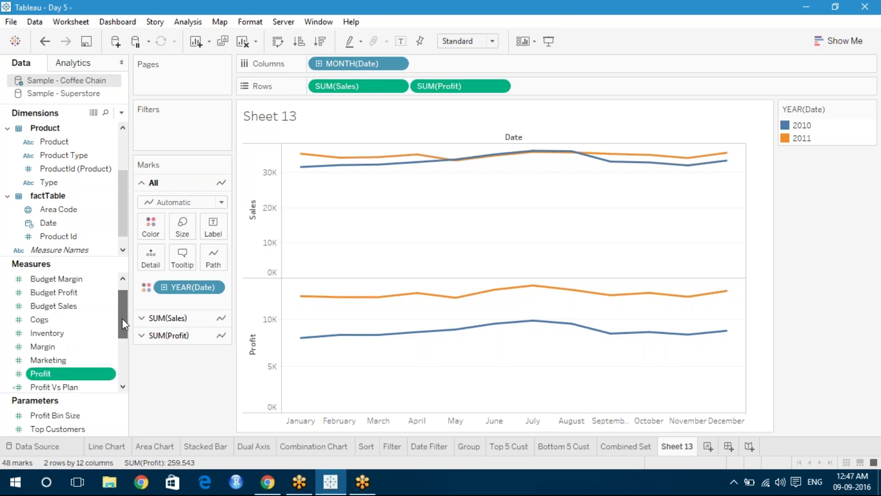
{"action": "left_click", "coordinate": [88, 296]}
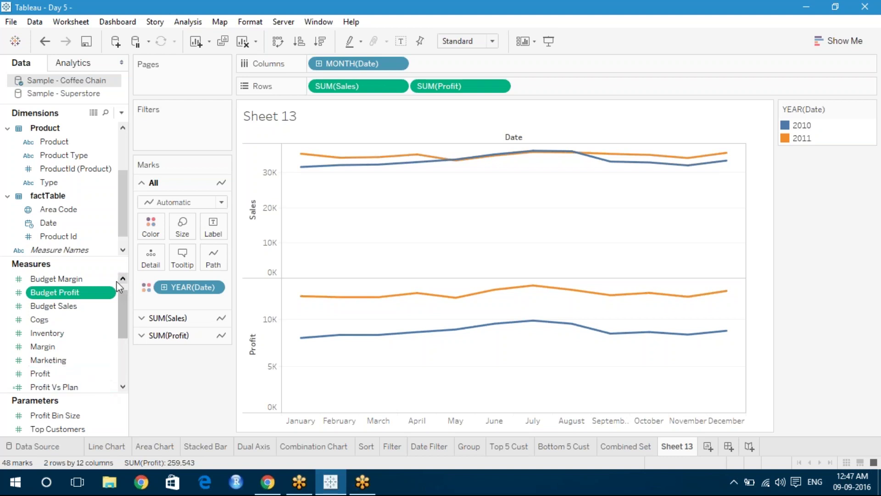
{"action": "left_click", "coordinate": [111, 390]}
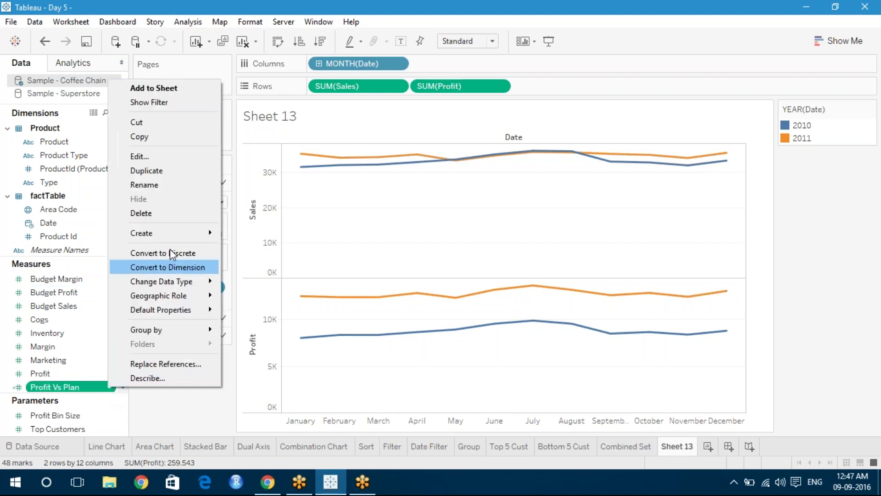
{"action": "left_click", "coordinate": [156, 158]}
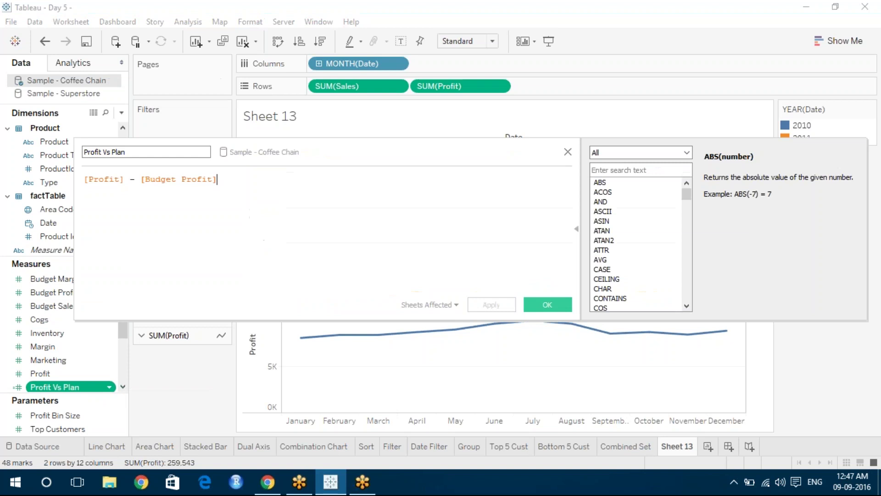
{"action": "mouse_move", "coordinate": [126, 151]}
{"action": "left_mouse_down"}
{"action": "mouse_move", "coordinate": [86, 151]}
{"action": "mouse_move", "coordinate": [133, 152]}
{"action": "left_mouse_up"}
{"action": "left_click", "coordinate": [86, 152]}
{"action": "left_click", "coordinate": [133, 151]}
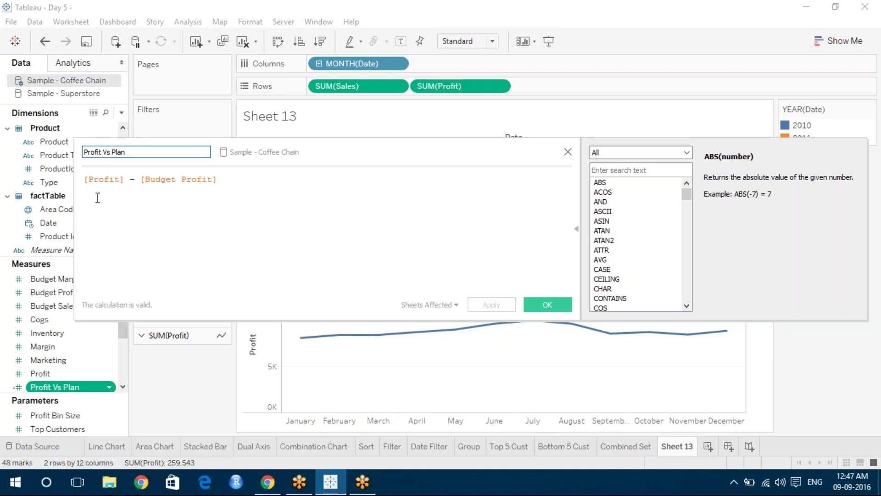
{"action": "left_click_drag", "start_coordinate": [125, 179], "coordinate": [138, 179]}
{"action": "left_click", "coordinate": [109, 191]}
{"action": "key", "text": "End"}
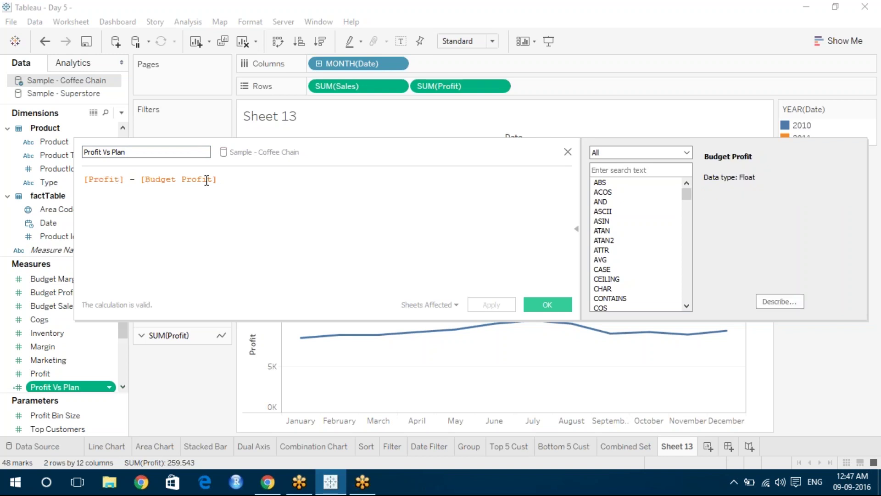
{"action": "left_click", "coordinate": [240, 179]}
{"action": "left_click", "coordinate": [141, 155]}
{"action": "left_click_drag", "start_coordinate": [205, 152], "coordinate": [84, 151]}
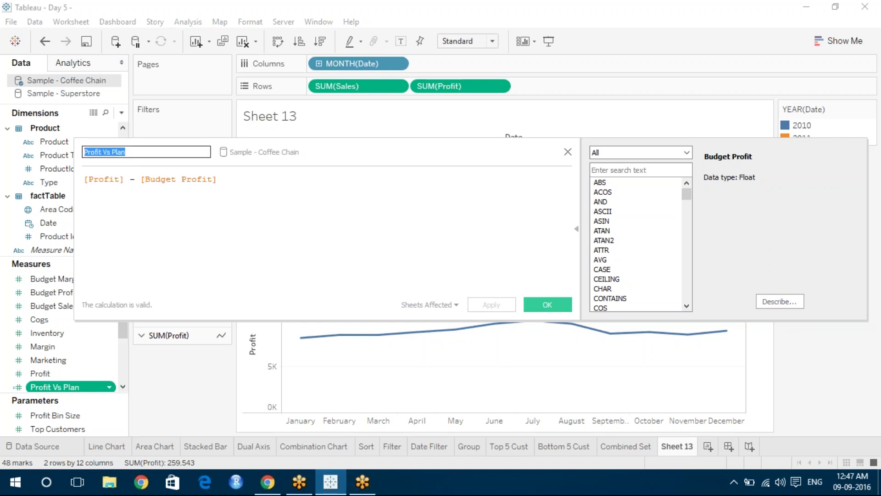
{"action": "left_click", "coordinate": [180, 152]}
{"action": "left_click", "coordinate": [546, 305]}
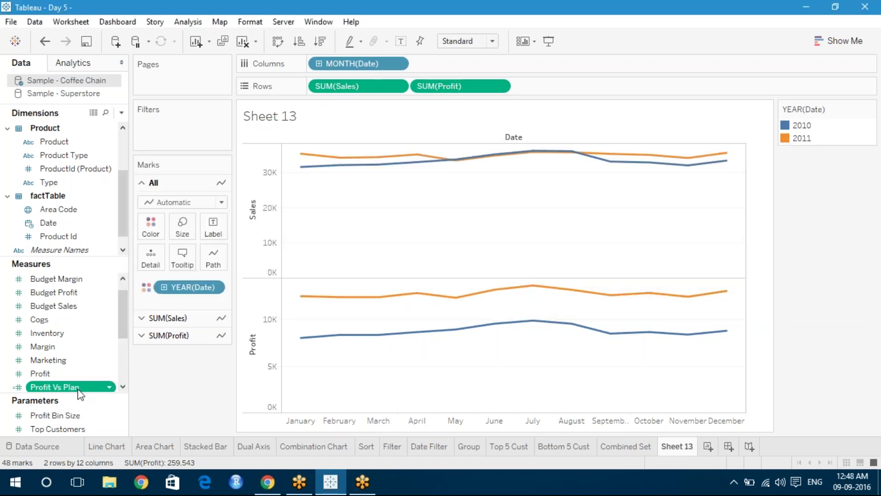
- Add the Profit Vs Plan measure to Rows after Profit as a third line chart
{"action": "scroll", "coordinate": [81, 393], "scroll_direction": "down", "scroll_amount": 1}
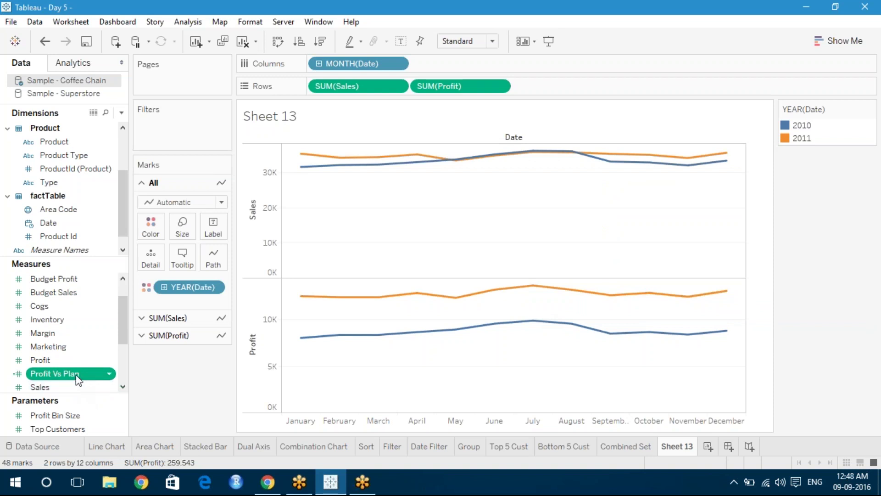
{"action": "mouse_move", "coordinate": [90, 367]}
{"action": "left_mouse_down"}
{"action": "mouse_move", "coordinate": [416, 151]}
{"action": "mouse_move", "coordinate": [556, 79]}
{"action": "mouse_move", "coordinate": [579, 83]}
{"action": "left_mouse_up"}
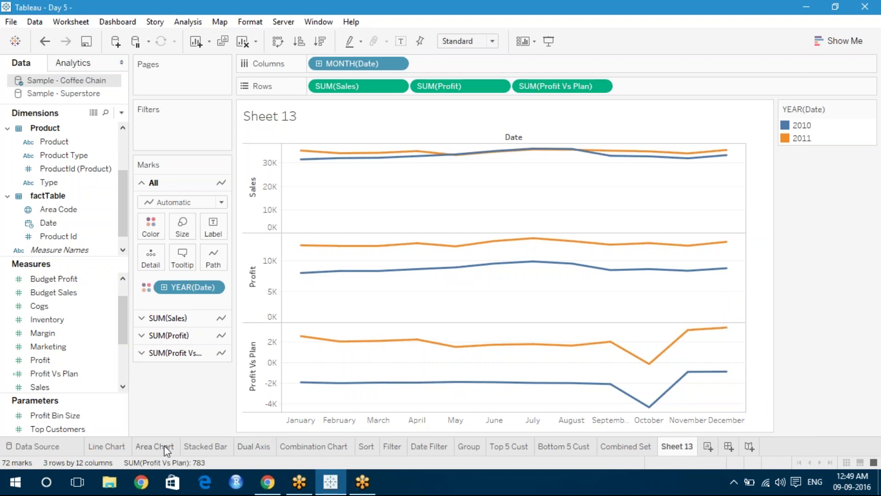
- View the finished Area Chart sheet and add a new worksheet based on the Superstore data
{"action": "mouse_move", "coordinate": [157, 450]}
{"action": "left_click", "coordinate": [157, 448]}
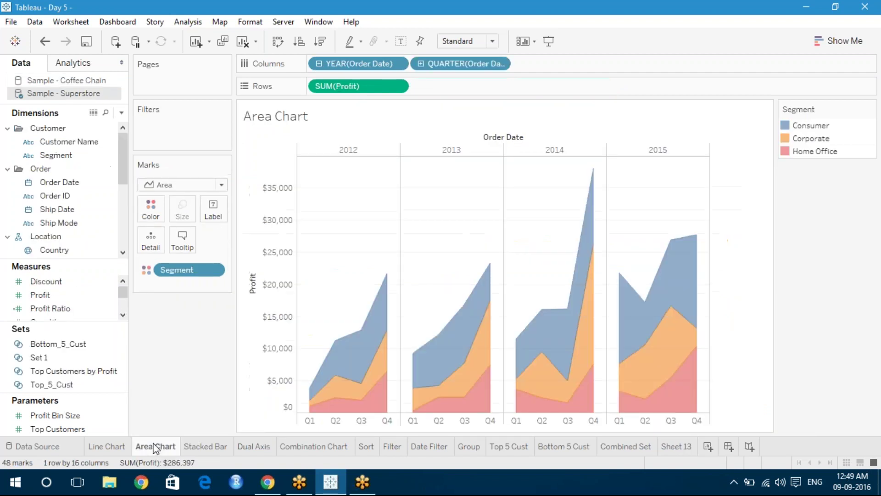
{"action": "left_click", "coordinate": [708, 447]}
{"action": "left_click", "coordinate": [90, 183]}
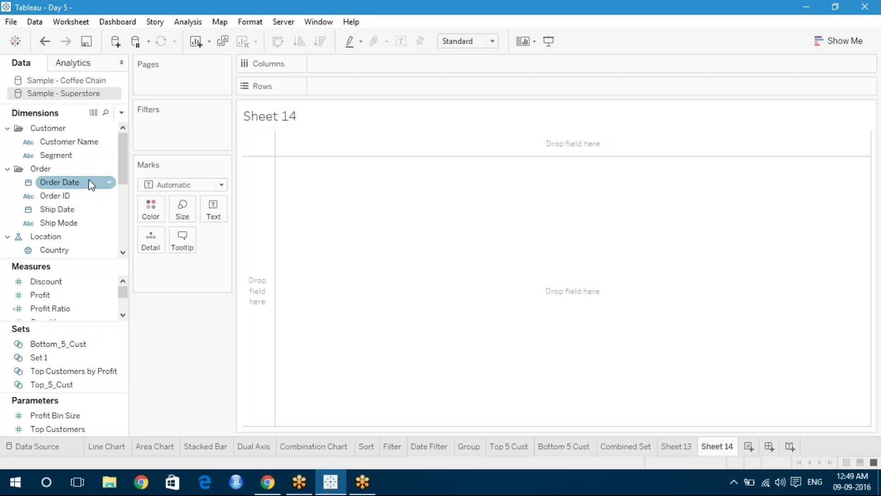
- Plot the Profit measure by year of Order Date, with the date on Columns and Profit on Rows
{"action": "left_click_drag", "start_coordinate": [89, 182], "coordinate": [349, 65]}
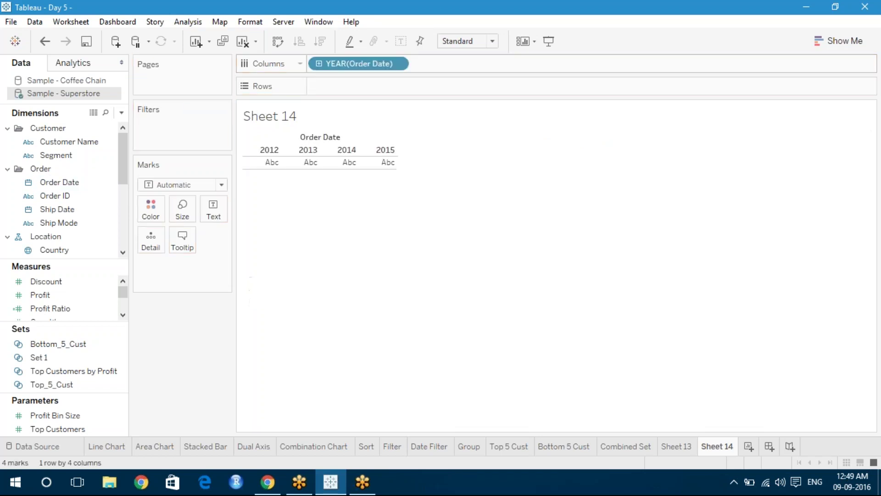
{"action": "left_click", "coordinate": [91, 296]}
{"action": "left_click_drag", "start_coordinate": [92, 299], "coordinate": [381, 89]}
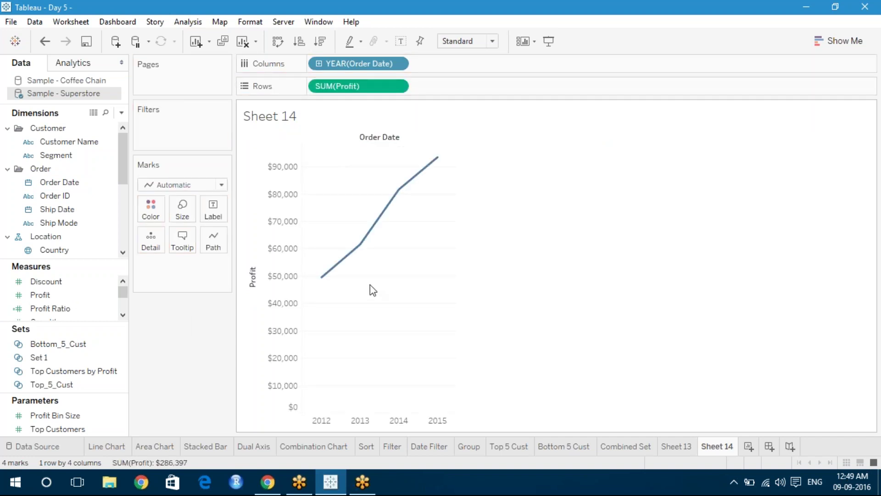
{"action": "mouse_move", "coordinate": [360, 245]}
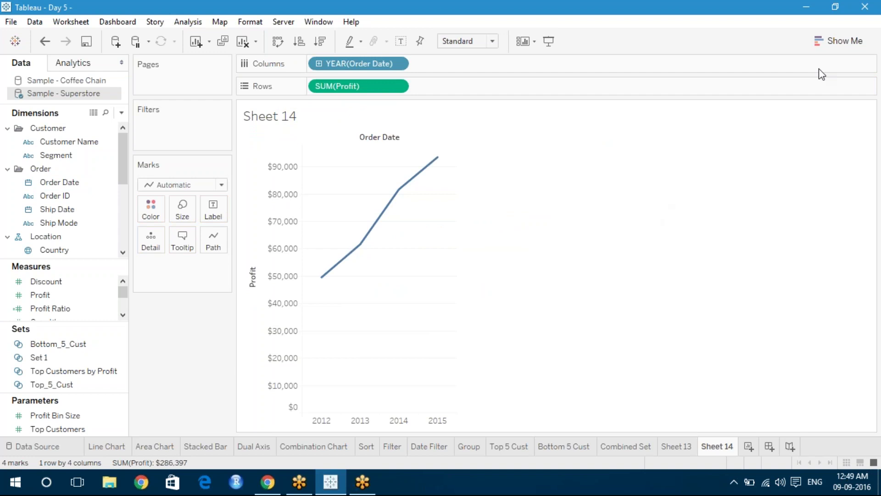
- Convert the yearly Profit line to a discrete area chart and expand the Order Date years into quarters
{"action": "left_click", "coordinate": [854, 40]}
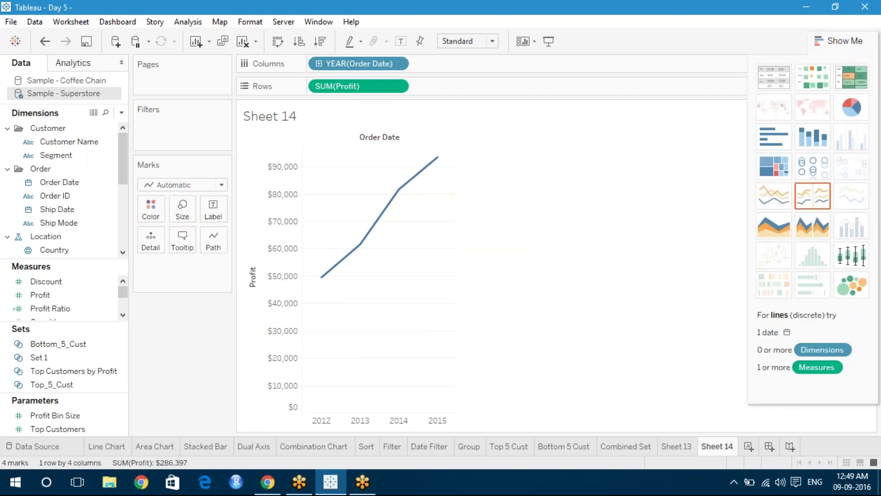
{"action": "left_click", "coordinate": [812, 226]}
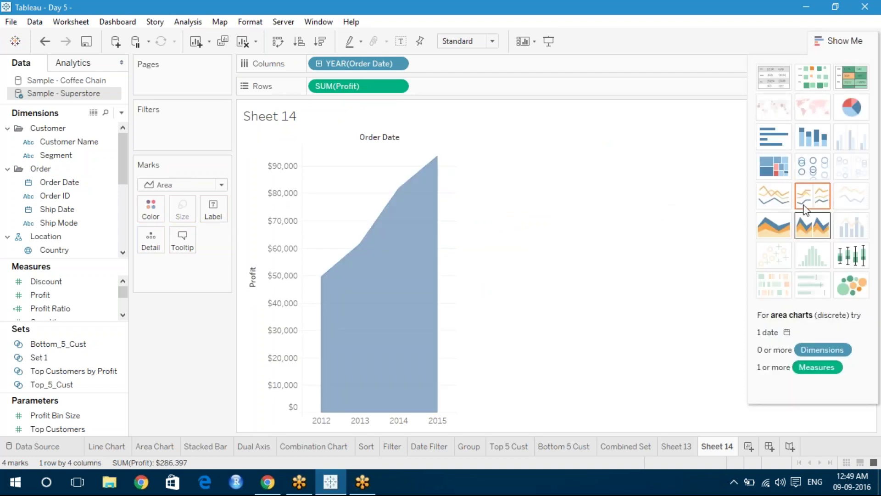
{"action": "left_click", "coordinate": [840, 41]}
{"action": "mouse_move", "coordinate": [411, 294]}
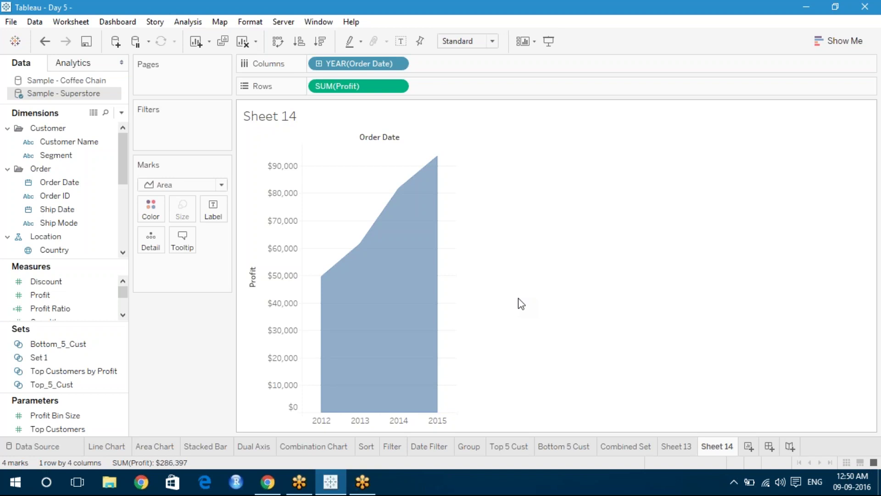
{"action": "left_click", "coordinate": [319, 64]}
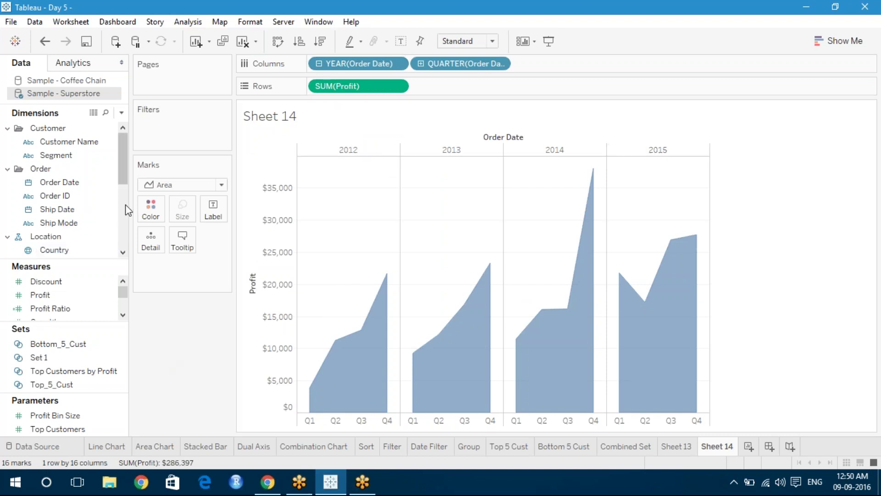
- Try colouring the quarterly area chart by the product Category, and remove Category from the marks again
{"action": "scroll", "coordinate": [122, 177], "scroll_direction": "down", "scroll_amount": 3}
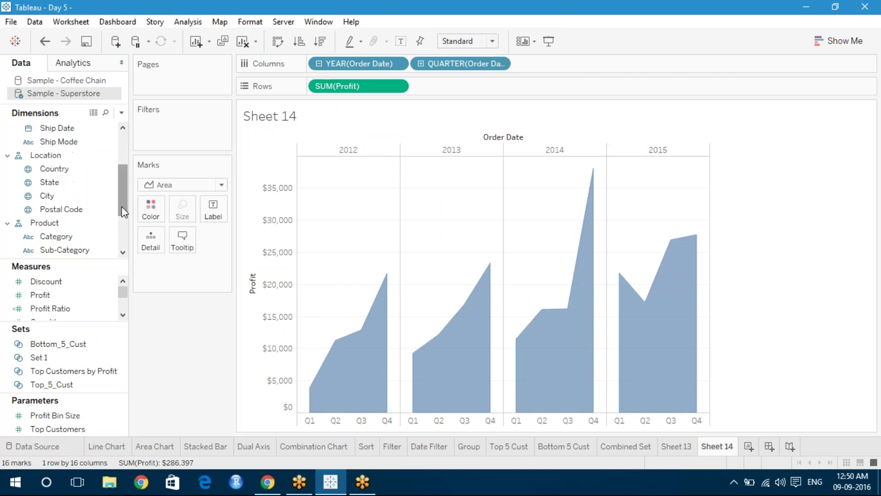
{"action": "left_click", "coordinate": [84, 237]}
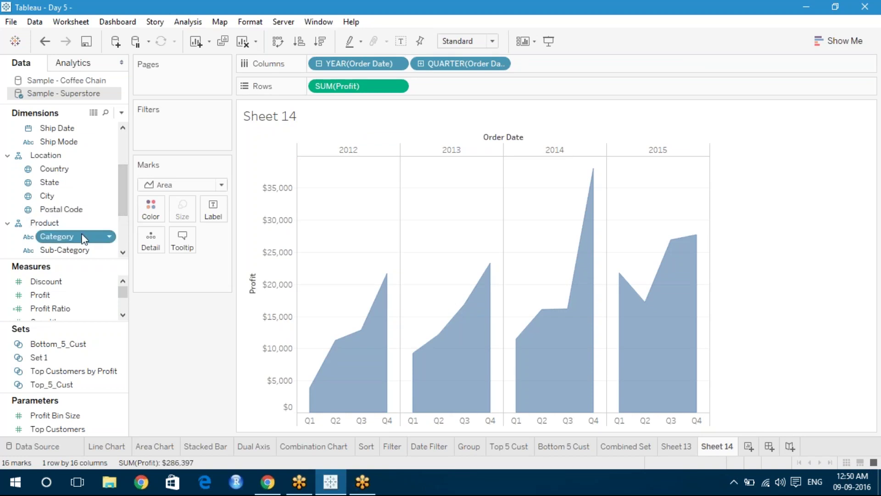
{"action": "left_click_drag", "start_coordinate": [82, 235], "coordinate": [151, 209]}
{"action": "mouse_move", "coordinate": [370, 324]}
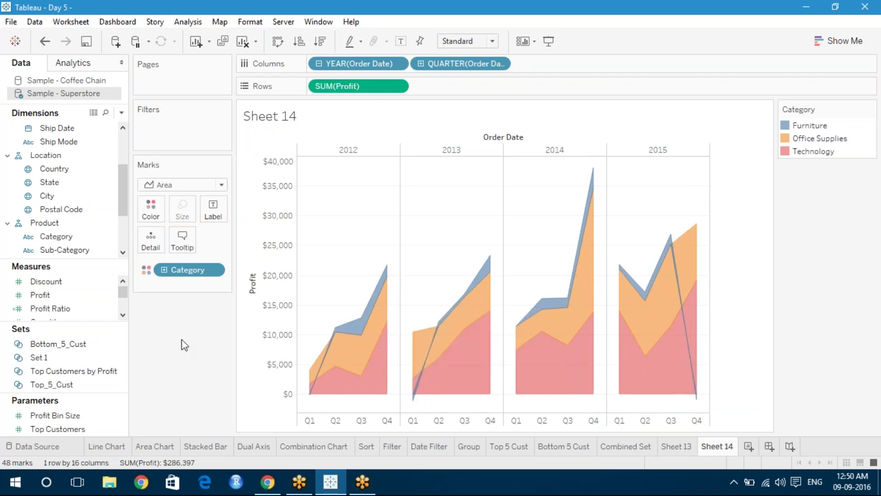
{"action": "left_click", "coordinate": [215, 270]}
{"action": "left_click", "coordinate": [171, 478]}
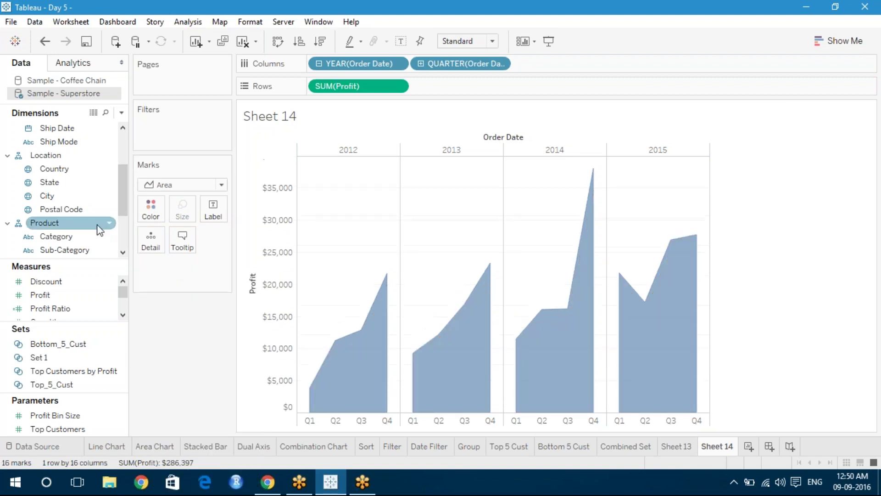
- Colour the quarterly Profit area chart by the customer Segment dimension
{"action": "scroll", "coordinate": [120, 147], "scroll_direction": "up", "scroll_amount": 2}
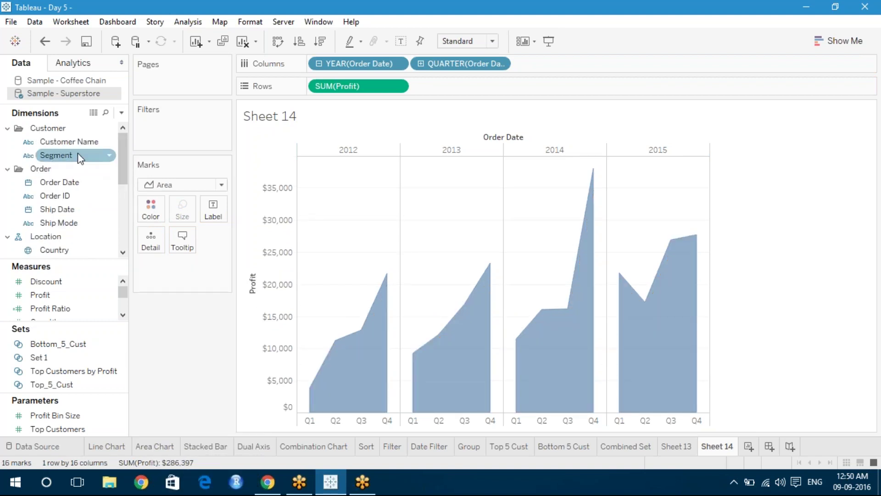
{"action": "left_click_drag", "start_coordinate": [76, 161], "coordinate": [150, 209]}
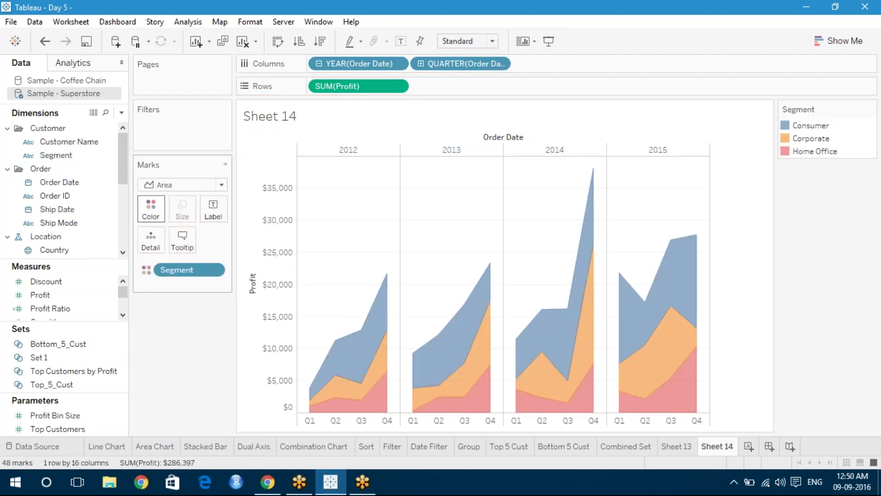
{"action": "mouse_move", "coordinate": [338, 392]}
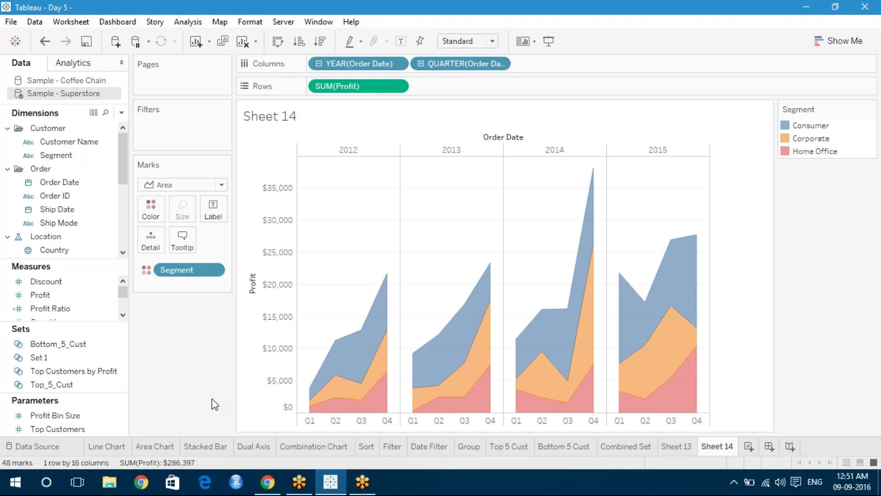
{"action": "mouse_move", "coordinate": [359, 354]}
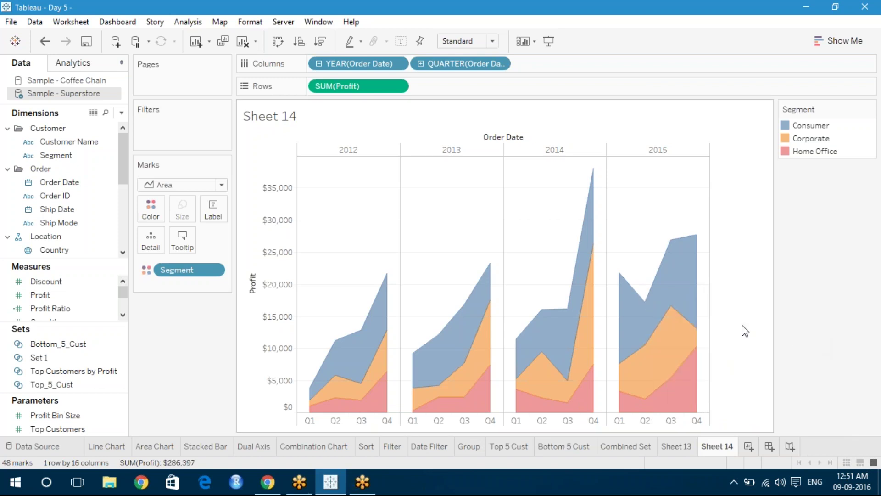
- Add a new worksheet, view the finished Dual Axis sheet as reference, and return to the new sheet
{"action": "left_click", "coordinate": [749, 452]}
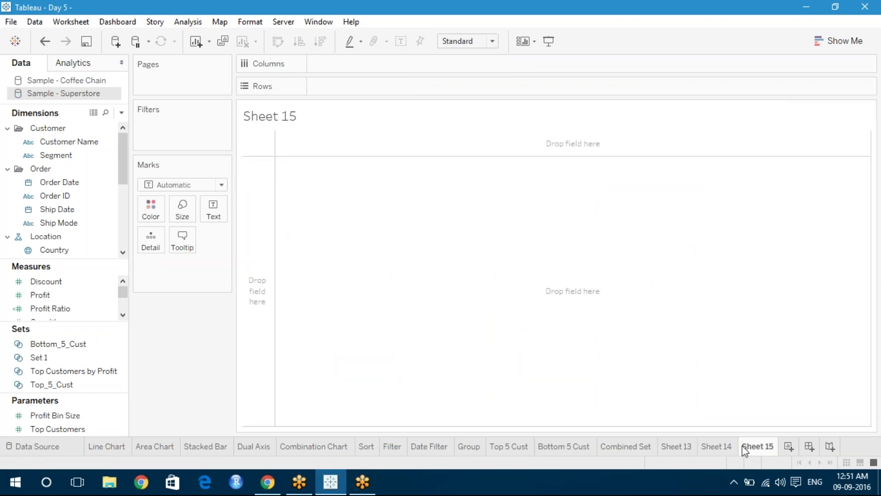
{"action": "left_click", "coordinate": [246, 447]}
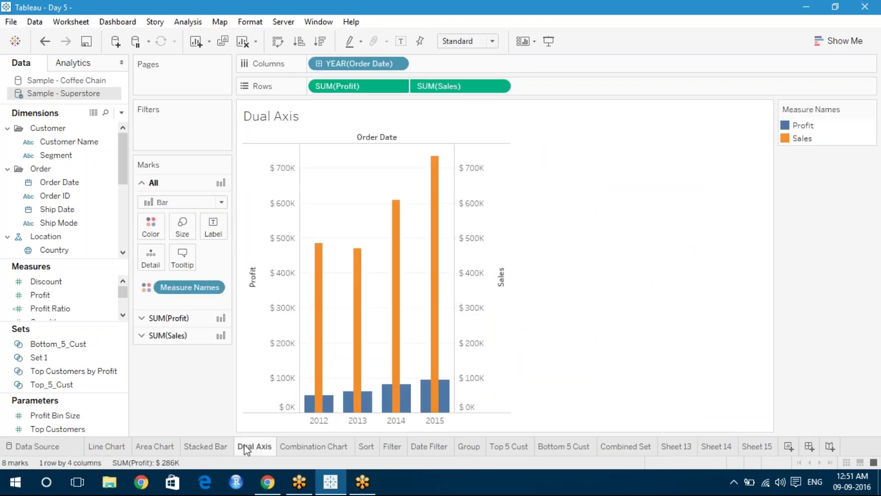
{"action": "left_click", "coordinate": [761, 444]}
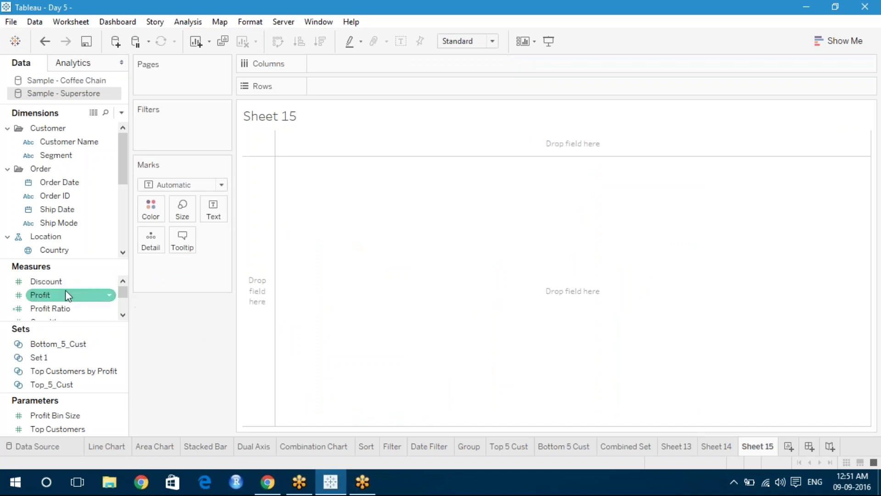
- Add the Profit and Sales measures to Rows on the empty sheet, with Profit first
{"action": "mouse_move", "coordinate": [66, 294]}
{"action": "left_mouse_down"}
{"action": "mouse_move", "coordinate": [328, 111]}
{"action": "mouse_move", "coordinate": [375, 59]}
{"action": "mouse_move", "coordinate": [357, 67]}
{"action": "mouse_move", "coordinate": [354, 85]}
{"action": "left_mouse_up"}
{"action": "mouse_move", "coordinate": [324, 175]}
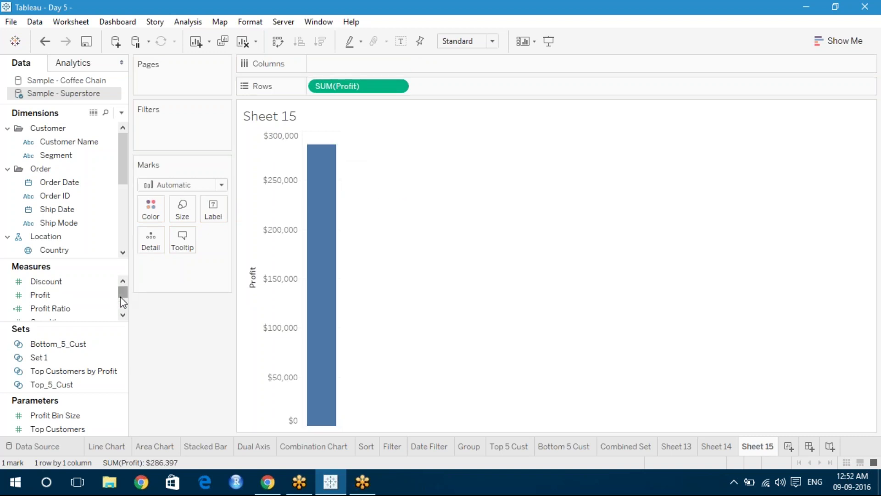
{"action": "left_click", "coordinate": [124, 311]}
{"action": "left_click", "coordinate": [82, 298]}
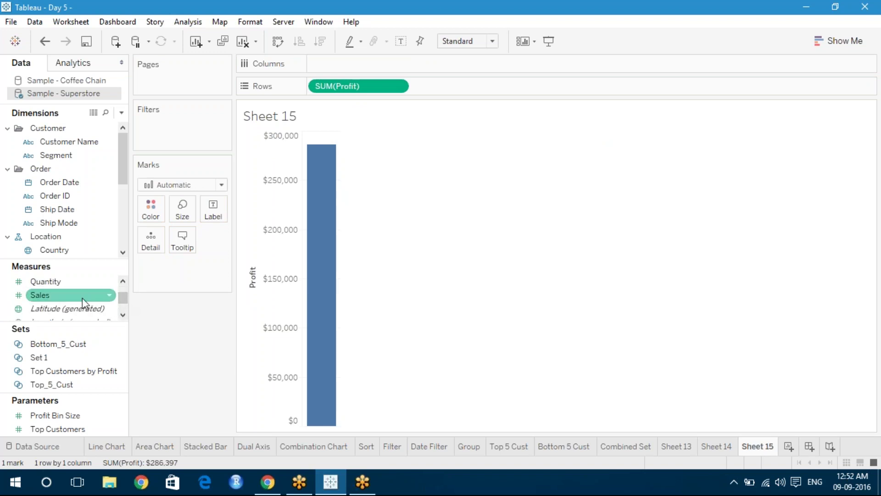
{"action": "left_click", "coordinate": [83, 301]}
{"action": "left_click_drag", "start_coordinate": [83, 298], "coordinate": [480, 88]}
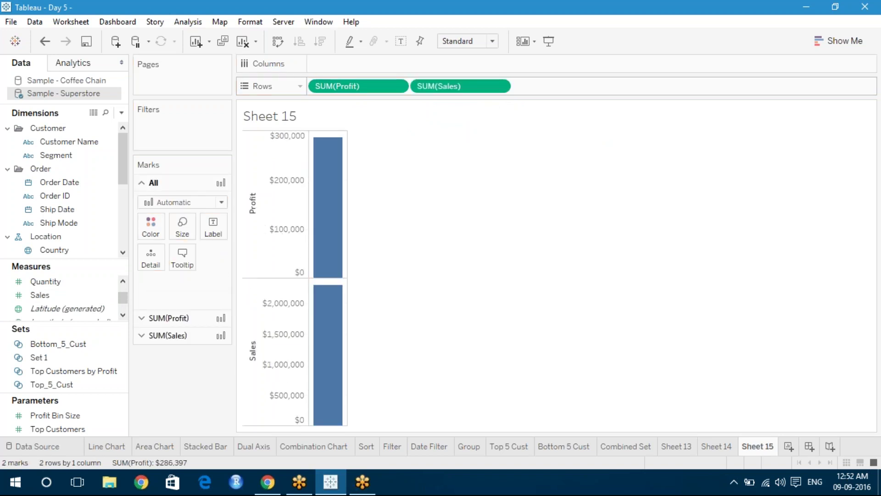
{"action": "mouse_move", "coordinate": [324, 191]}
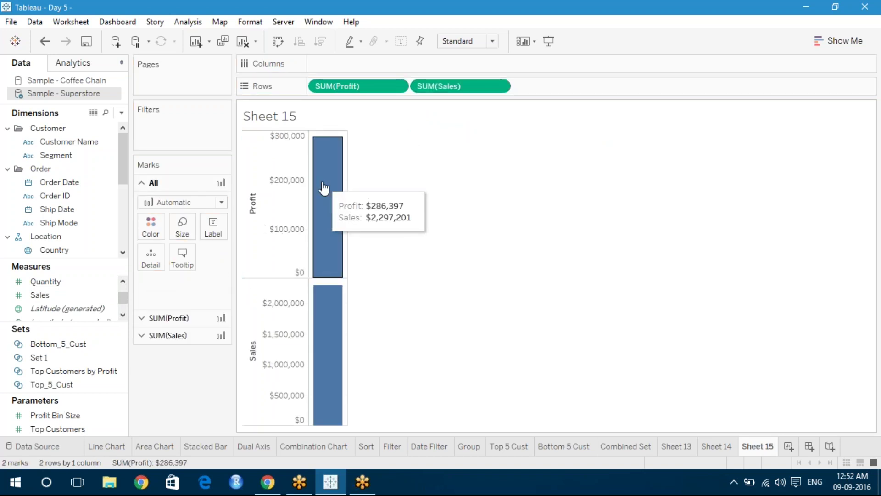
{"action": "mouse_move", "coordinate": [345, 334]}
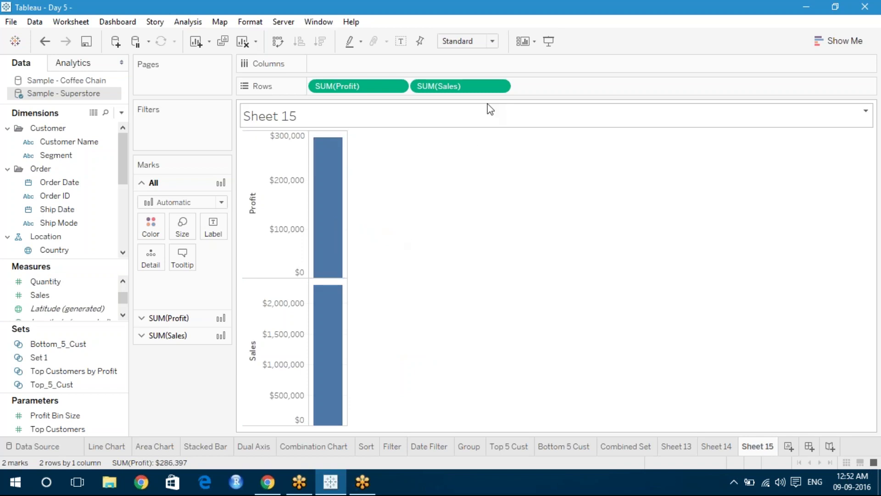
- Turn the Sales measure on Rows into a dual axis shared with Profit
{"action": "left_click", "coordinate": [499, 86]}
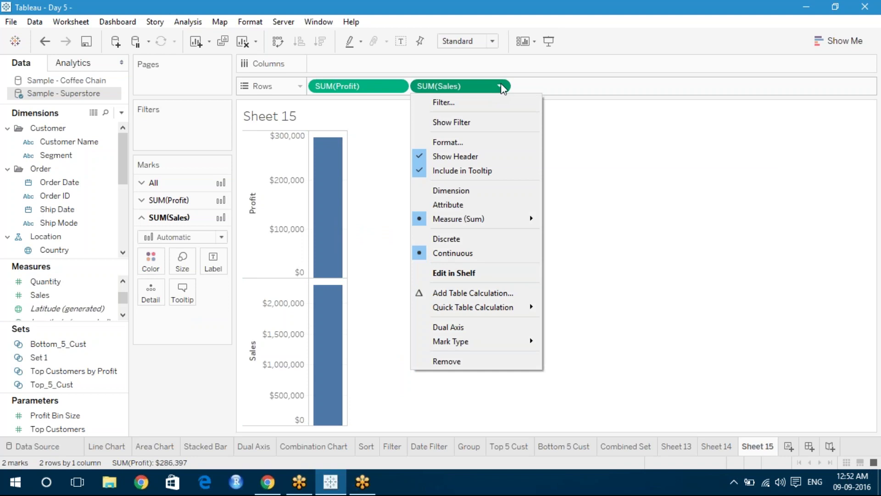
{"action": "left_click", "coordinate": [475, 328]}
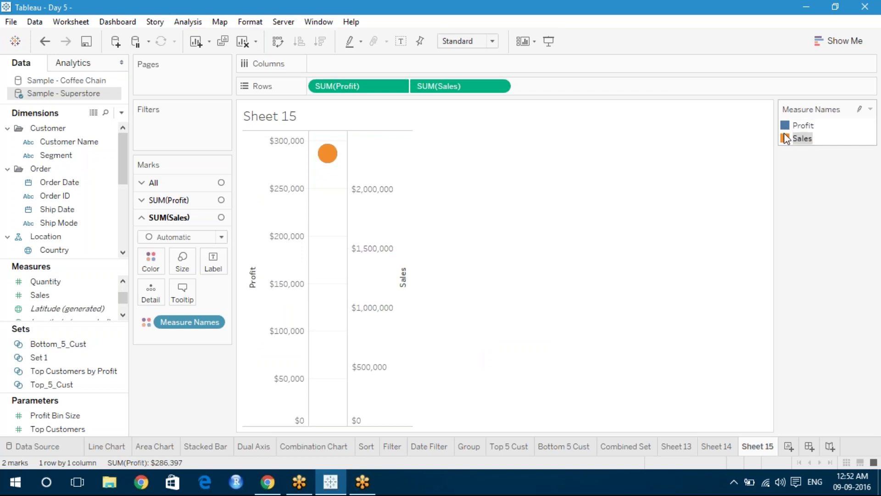
{"action": "mouse_move", "coordinate": [325, 159]}
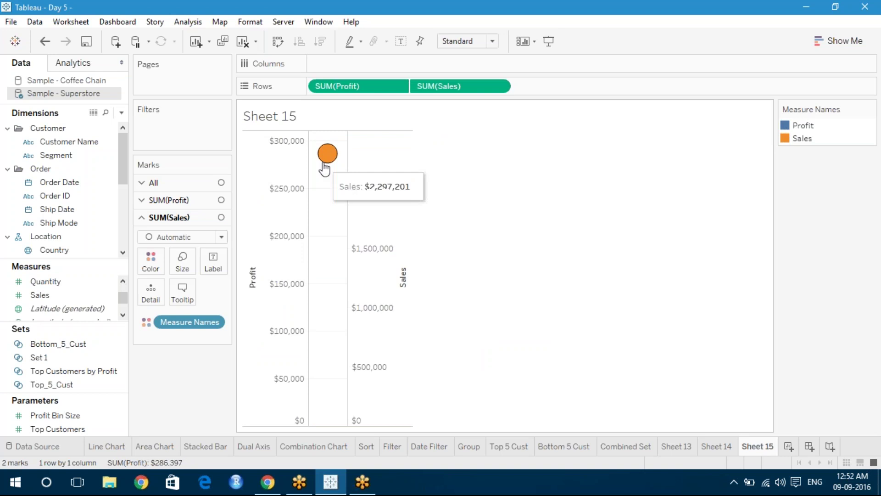
- Set the mark type of all measures in the dual-axis chart to Bar
{"action": "left_click", "coordinate": [222, 183]}
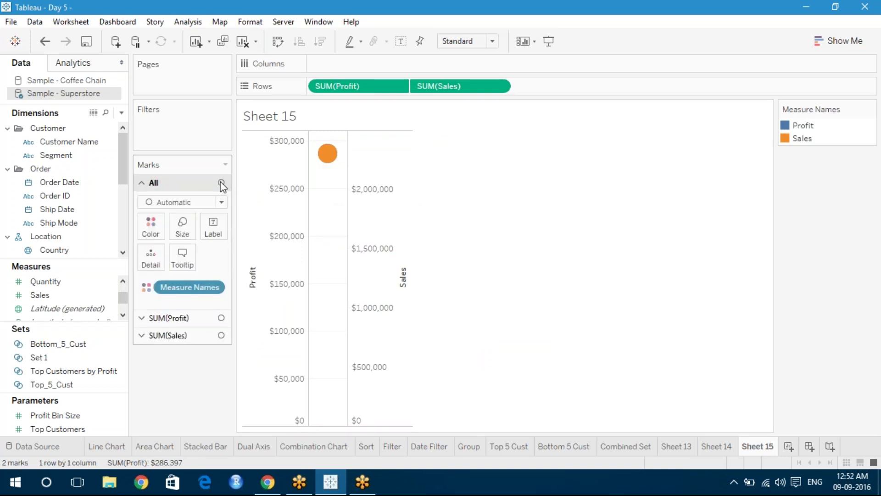
{"action": "left_click", "coordinate": [221, 203]}
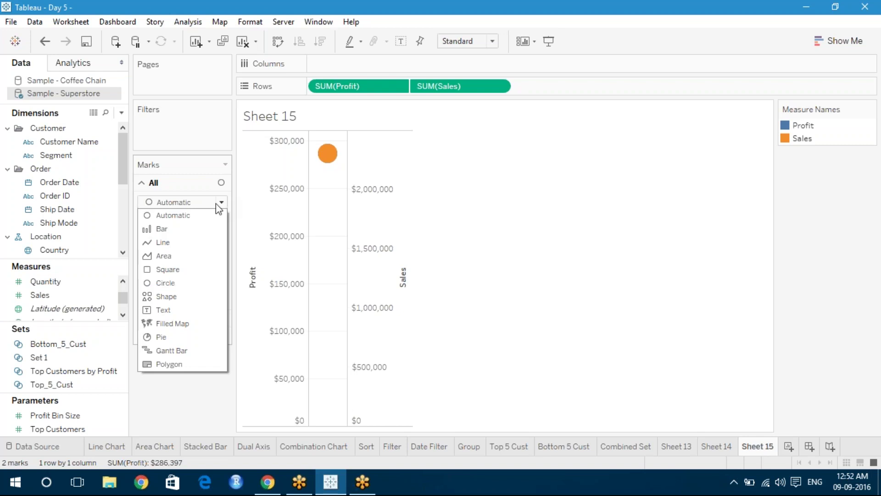
{"action": "left_click", "coordinate": [182, 229]}
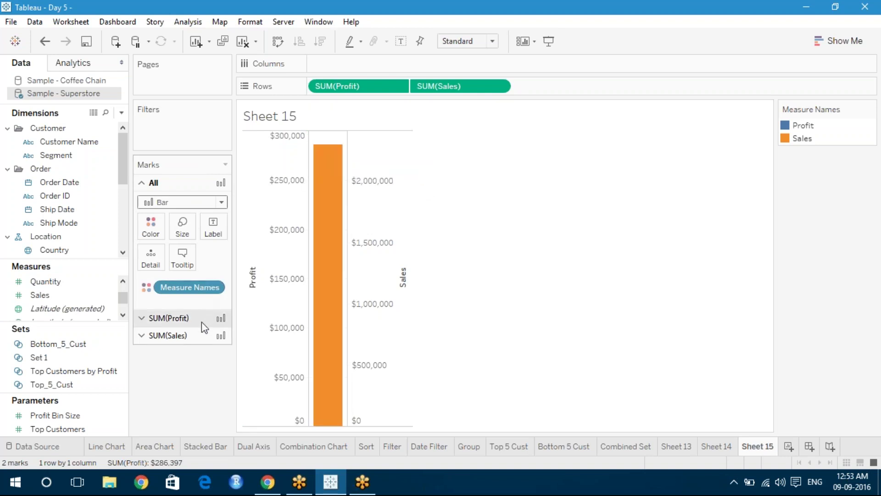
{"action": "mouse_move", "coordinate": [339, 257]}
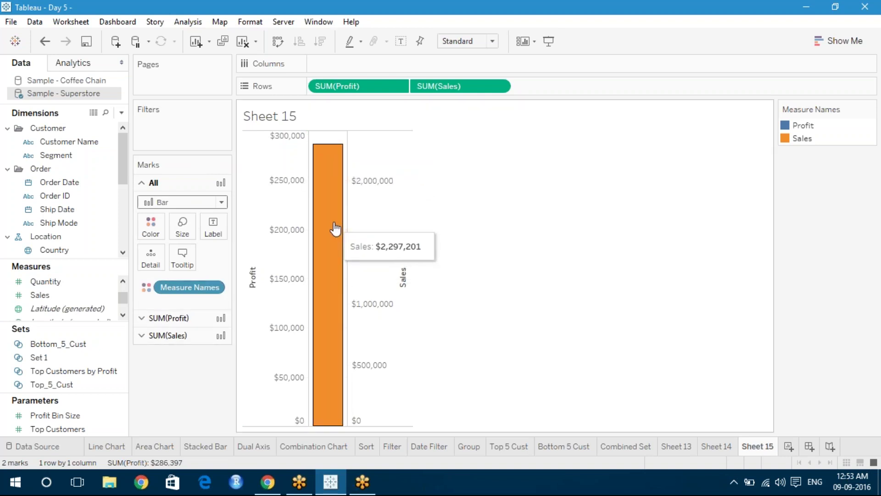
- Reduce the size of the Sales marks to make the Sales bar much narrower than the Profit bar behind it
{"action": "left_click", "coordinate": [206, 334]}
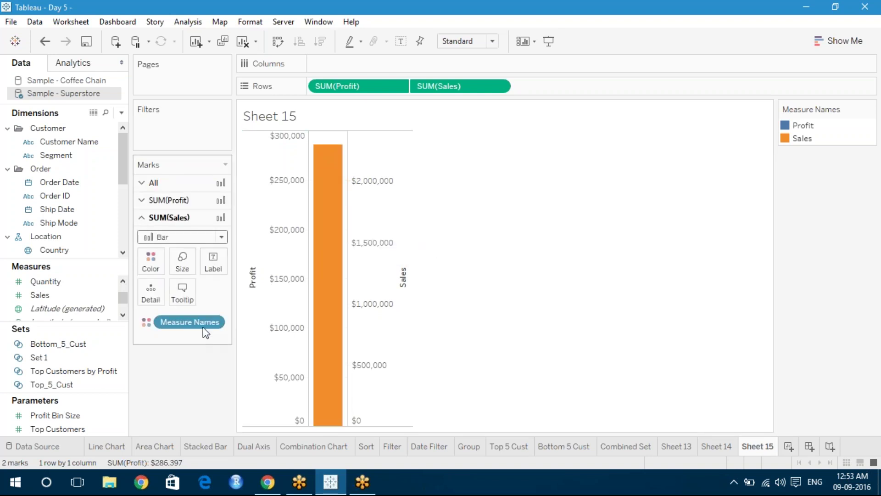
{"action": "left_click", "coordinate": [182, 267]}
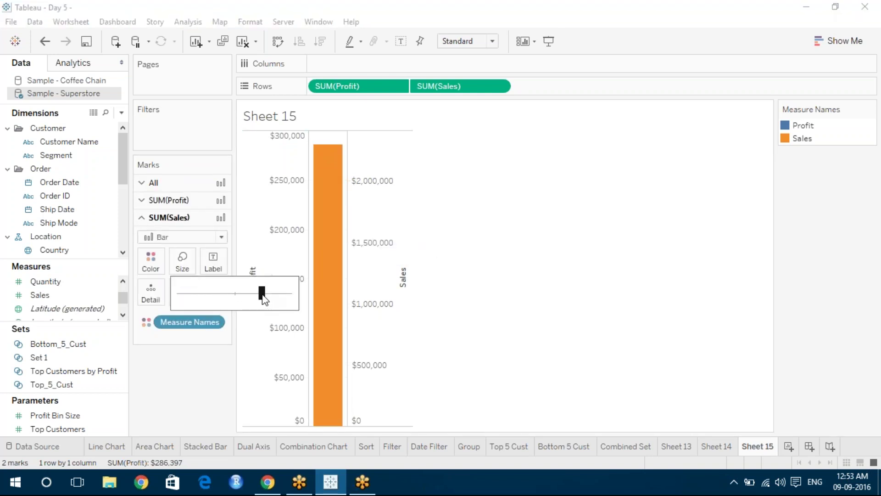
{"action": "left_click", "coordinate": [241, 294]}
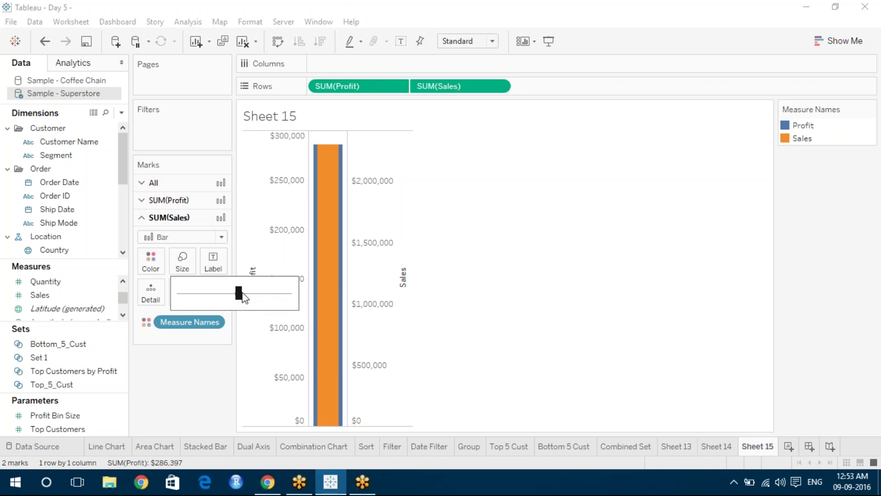
{"action": "left_click_drag", "start_coordinate": [216, 293], "coordinate": [206, 294]}
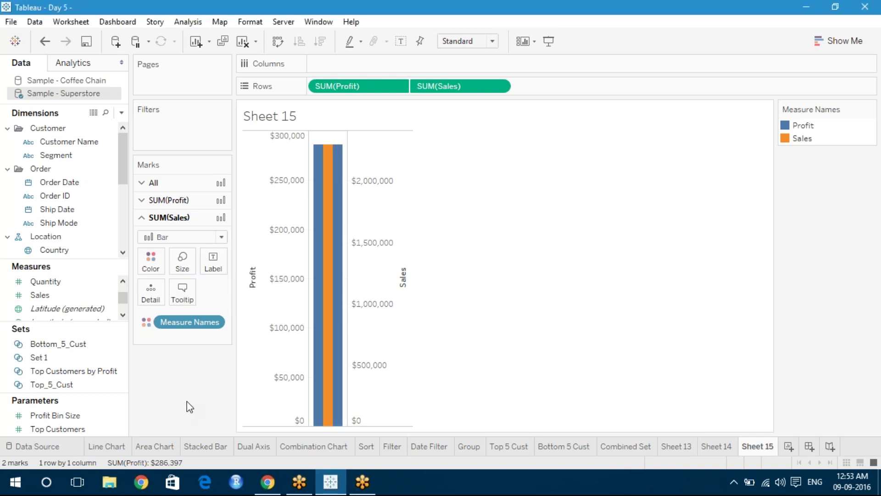
{"action": "mouse_move", "coordinate": [342, 269]}
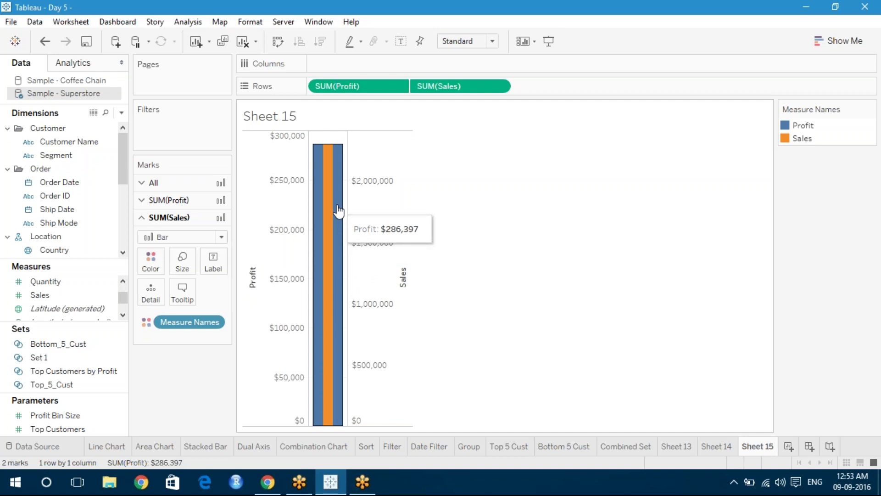
- Synchronize the Sales axis with the Profit axis in the dual-axis bar chart
{"action": "mouse_move", "coordinate": [330, 212]}
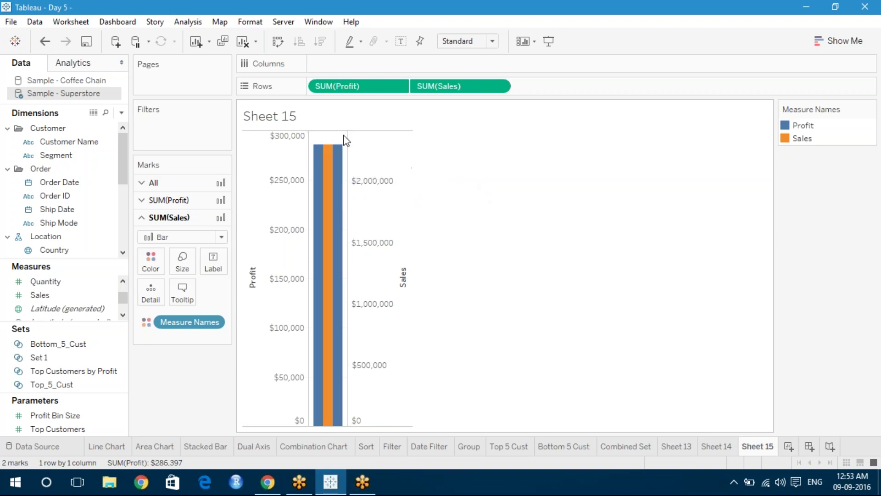
{"action": "left_click", "coordinate": [384, 170]}
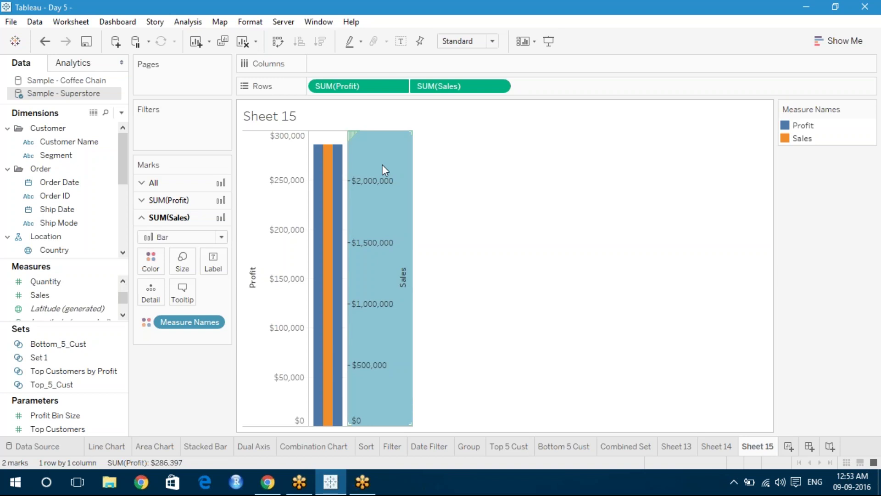
{"action": "right_click", "coordinate": [382, 165]}
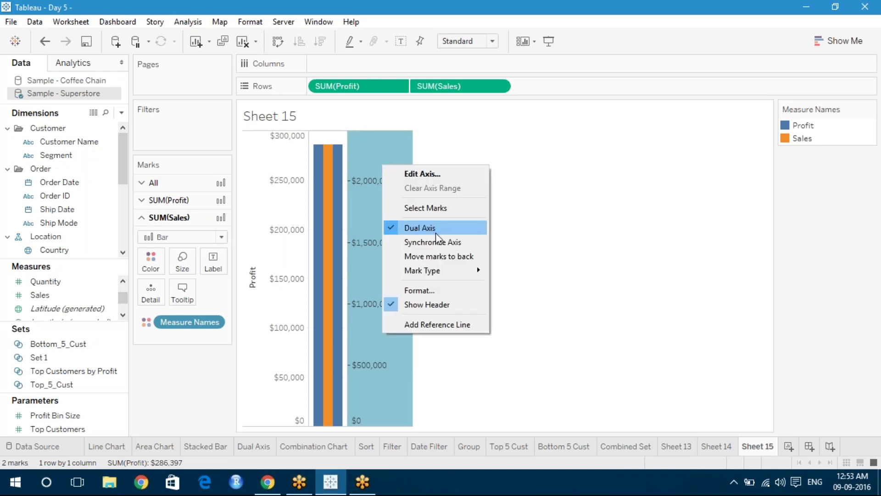
{"action": "left_click", "coordinate": [418, 243]}
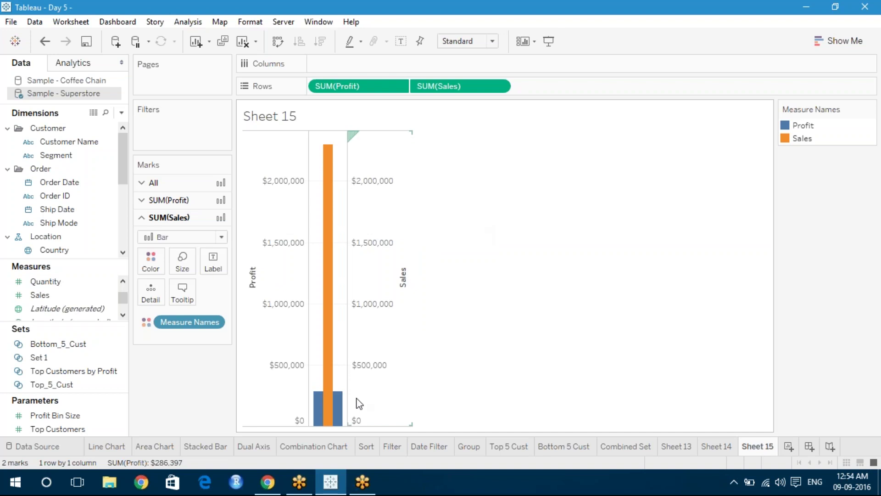
{"action": "mouse_move", "coordinate": [341, 406]}
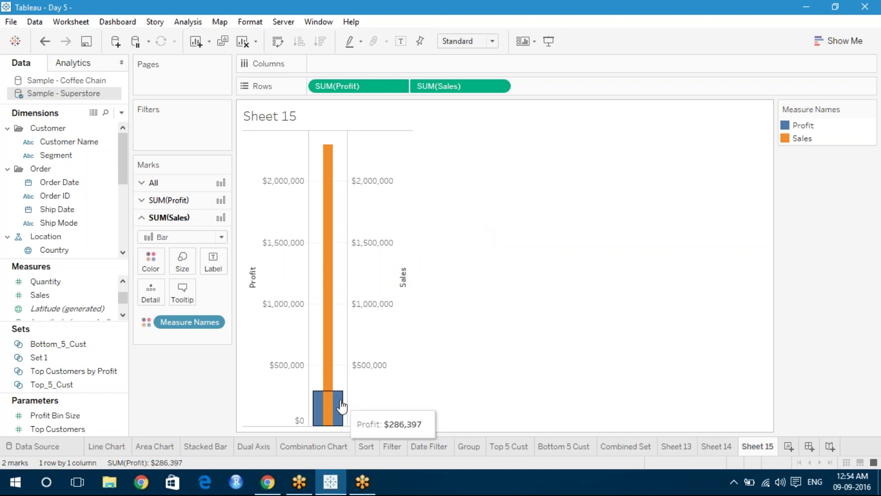
{"action": "mouse_move", "coordinate": [334, 353]}
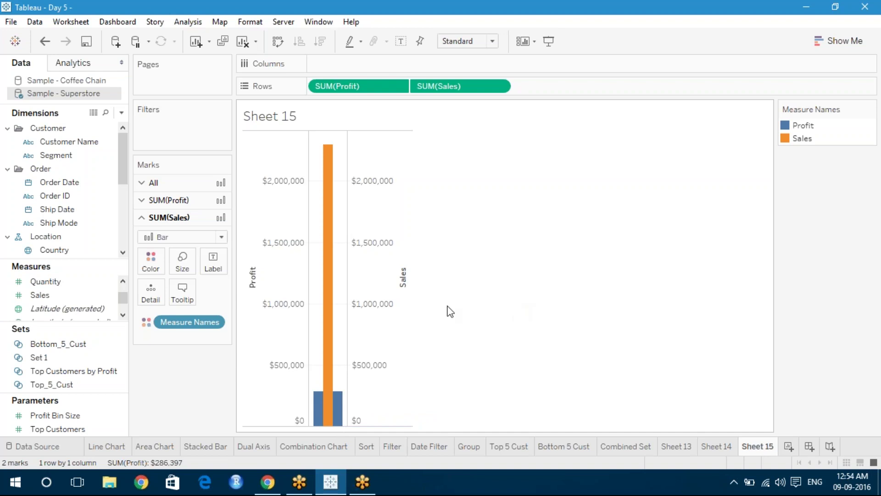
- Add Order Date by year to Columns and compare the chart with the Dual Axis sheet
{"action": "left_click", "coordinate": [47, 183]}
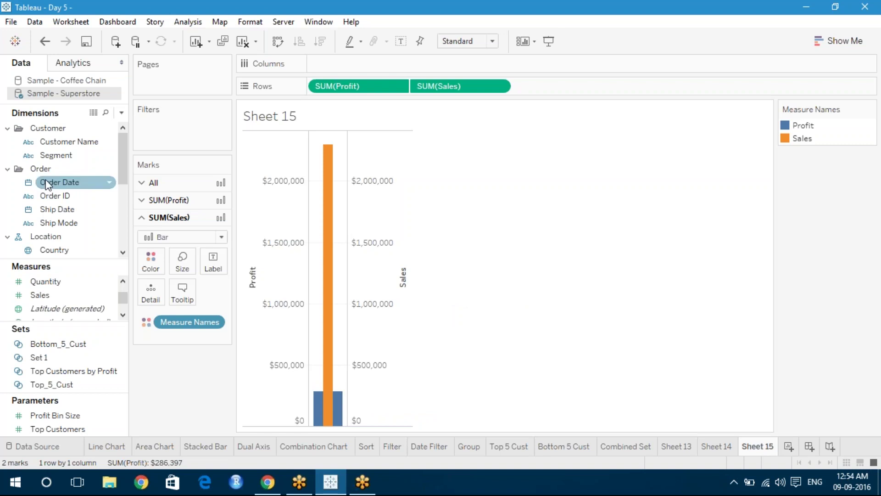
{"action": "left_click_drag", "start_coordinate": [47, 180], "coordinate": [340, 63]}
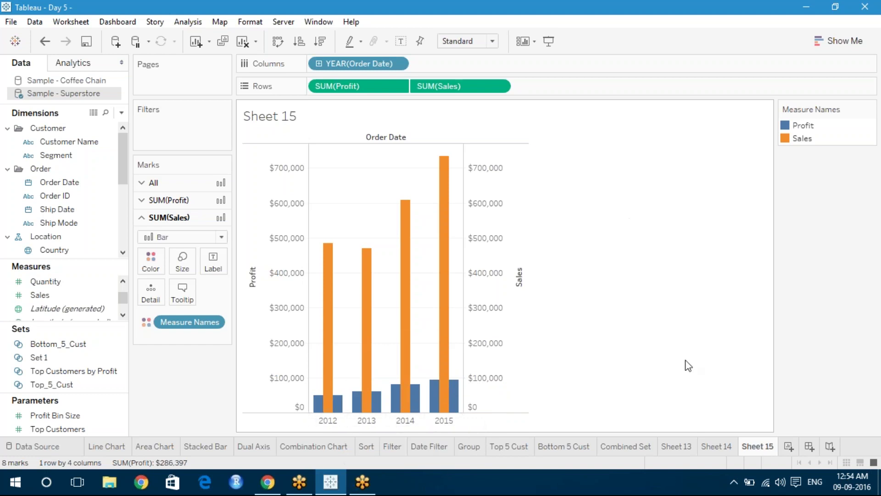
{"action": "left_click", "coordinate": [267, 448]}
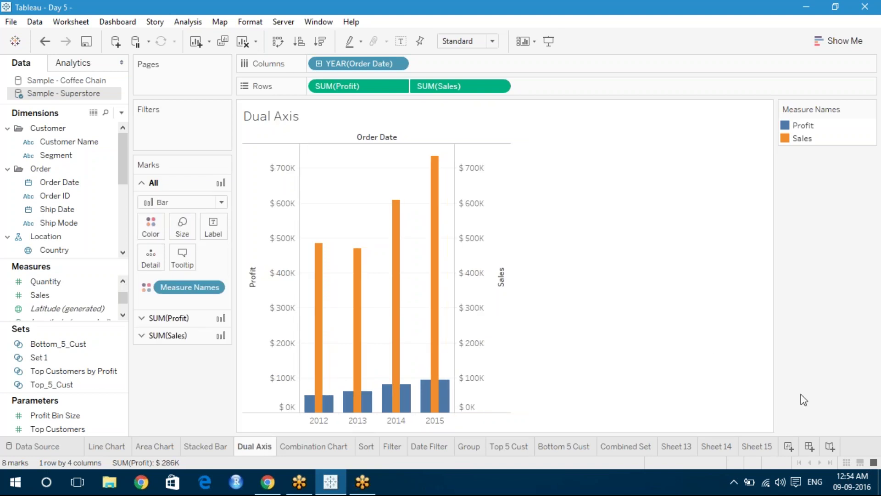
{"action": "left_click", "coordinate": [752, 448]}
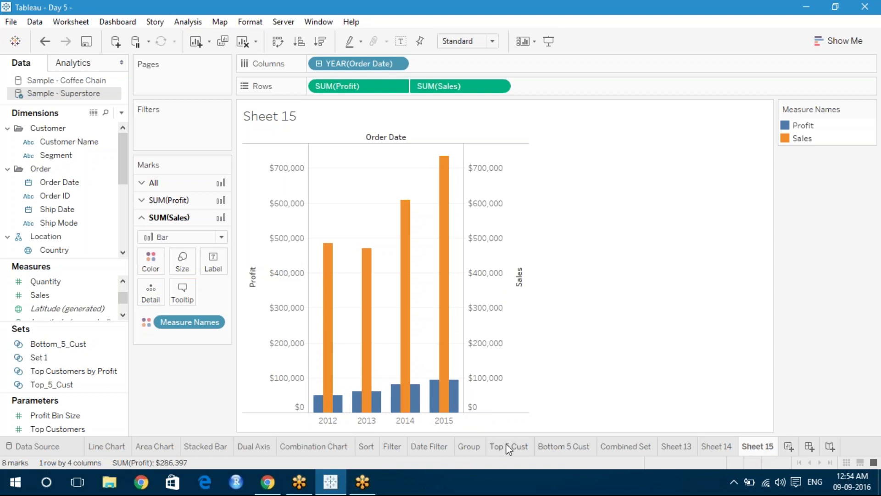
- Review the Combination Chart sheet as a reference and create a new empty worksheet
{"action": "left_click", "coordinate": [323, 446]}
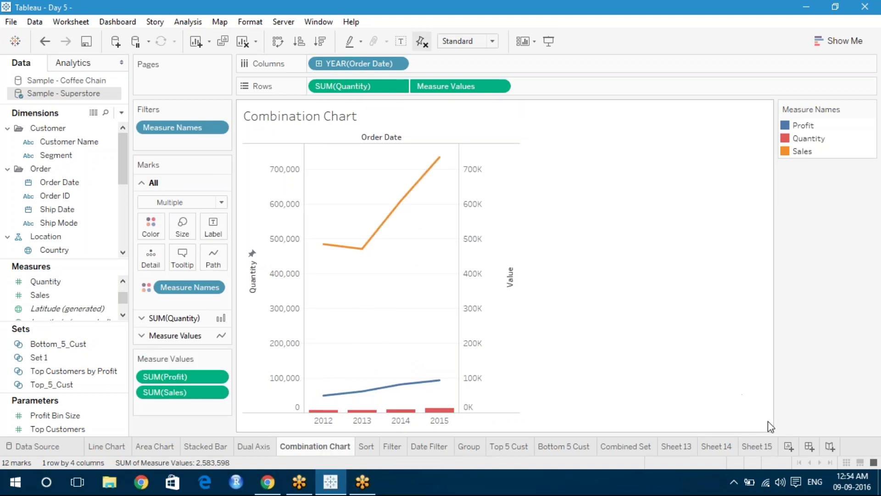
{"action": "left_click", "coordinate": [761, 446]}
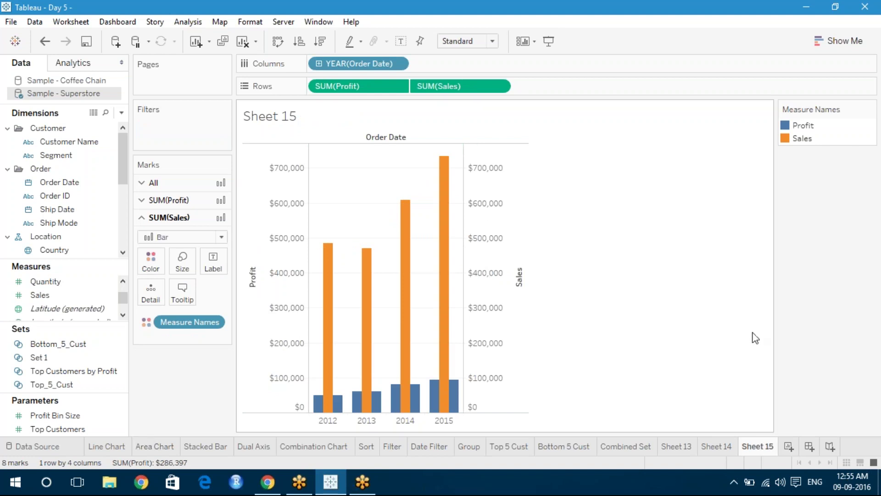
{"action": "left_click", "coordinate": [789, 447]}
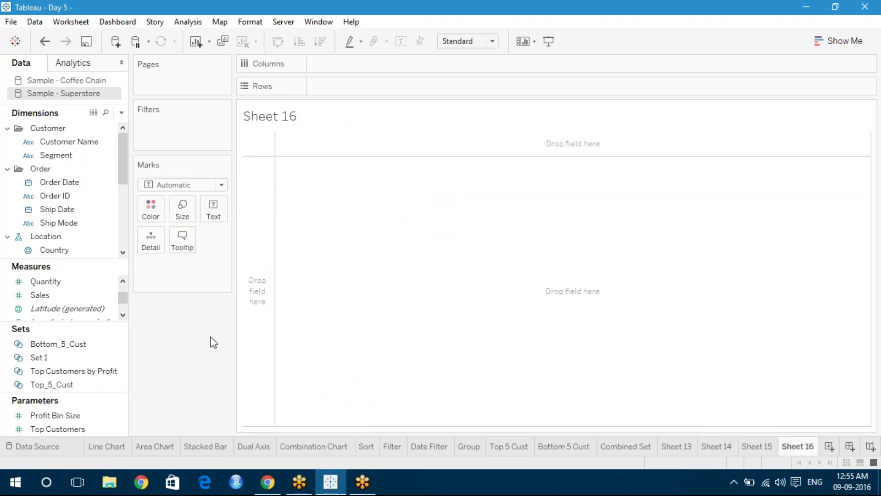
{"action": "left_click", "coordinate": [299, 448]}
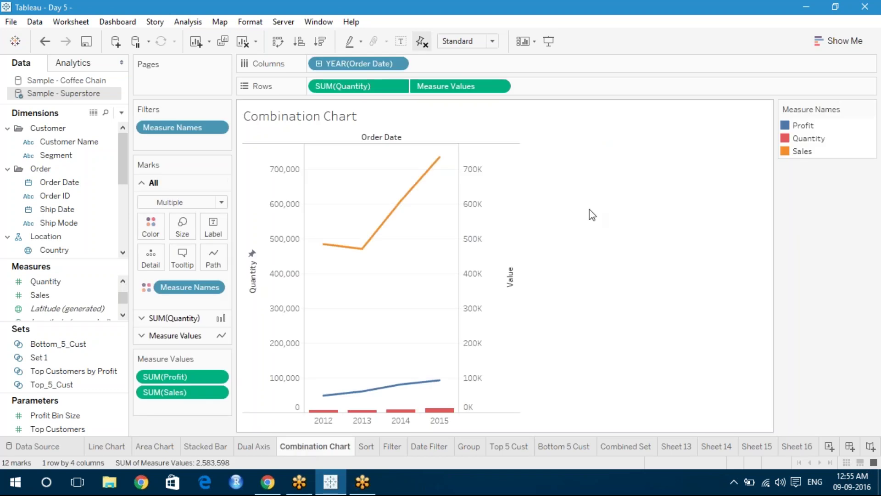
{"action": "left_click", "coordinate": [810, 446]}
- Place Order Date by year on Columns and the Sales measure on Rows of the empty sheet
{"action": "left_click", "coordinate": [84, 182]}
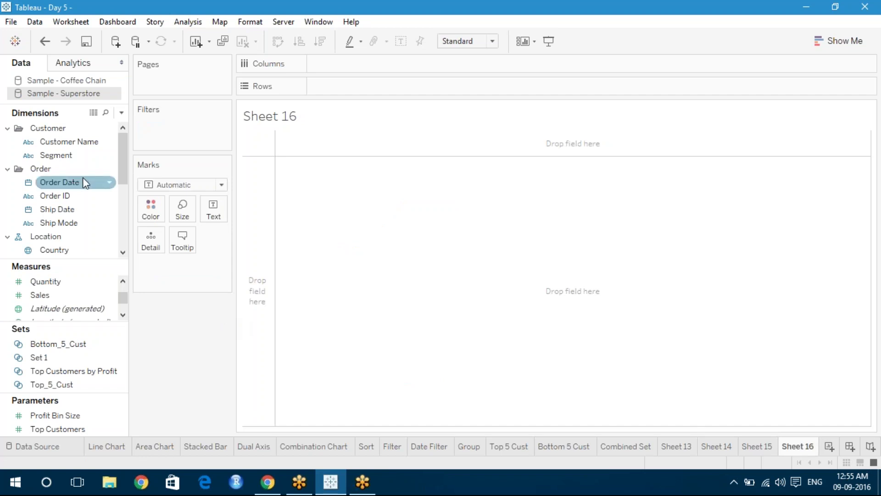
{"action": "left_click_drag", "start_coordinate": [82, 182], "coordinate": [332, 63]}
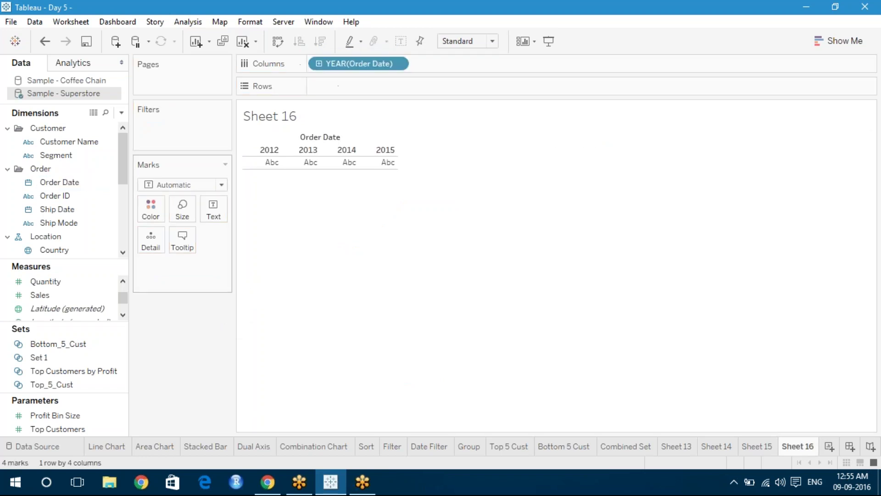
{"action": "left_click_drag", "start_coordinate": [85, 295], "coordinate": [354, 87]}
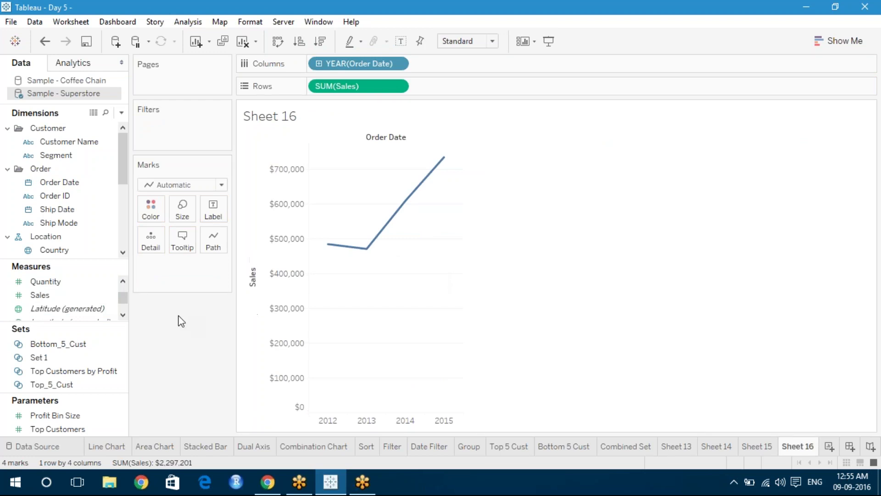
- Add the Profit measure to the existing Sales axis so both measures share one Value axis
{"action": "scroll", "coordinate": [122, 283], "scroll_direction": "up", "scroll_amount": 3}
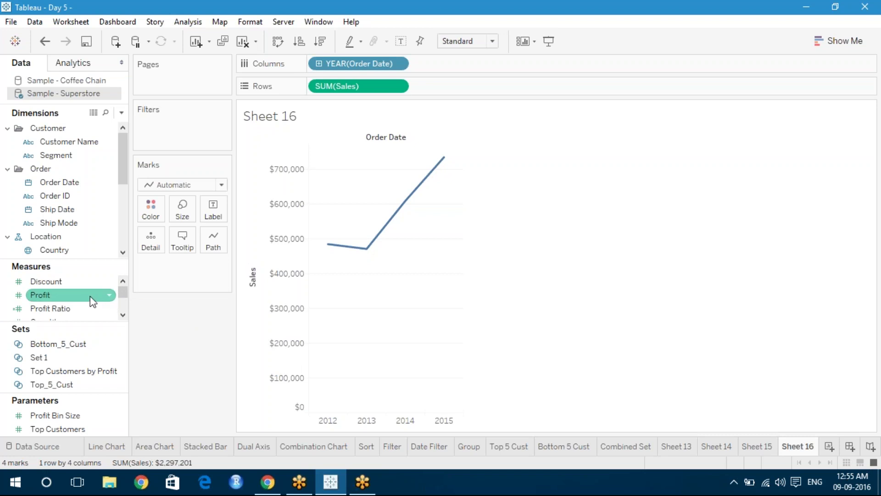
{"action": "left_click_drag", "start_coordinate": [90, 296], "coordinate": [272, 279]}
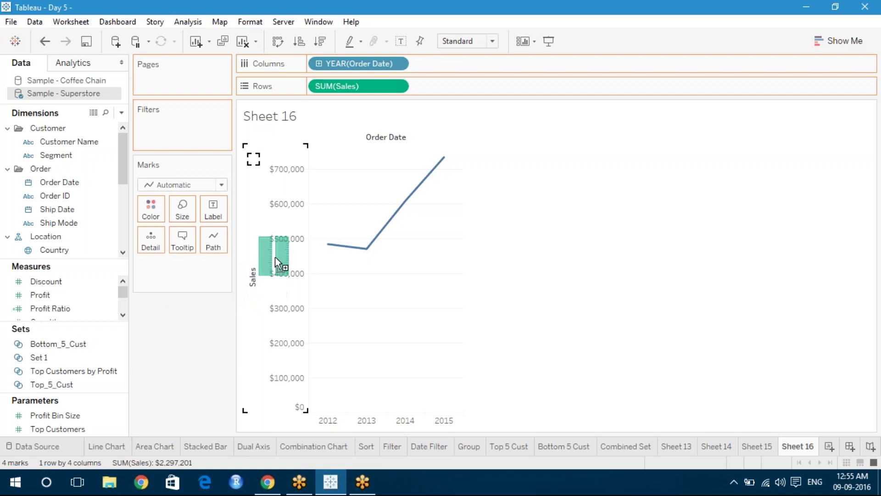
{"action": "left_click_drag", "start_coordinate": [266, 176], "coordinate": [277, 259]}
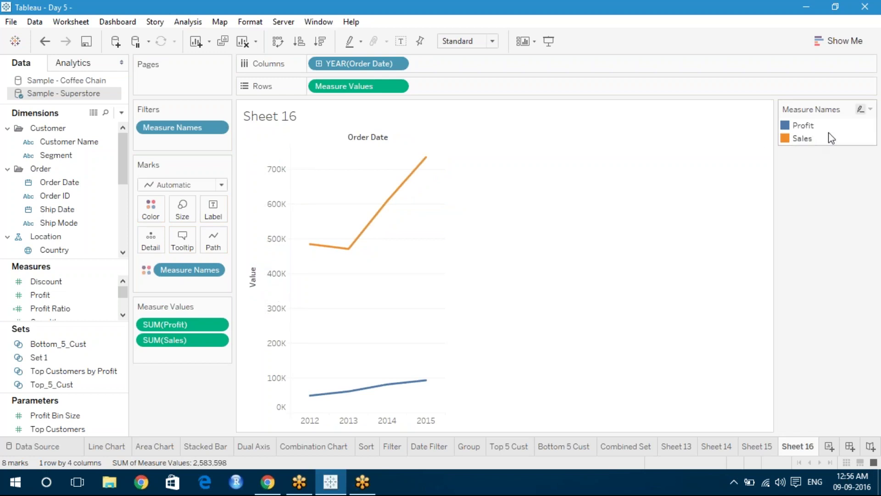
- Try including Quantity in the Measure Names filter alongside Profit and Sales, and undo the change
{"action": "left_click", "coordinate": [218, 128]}
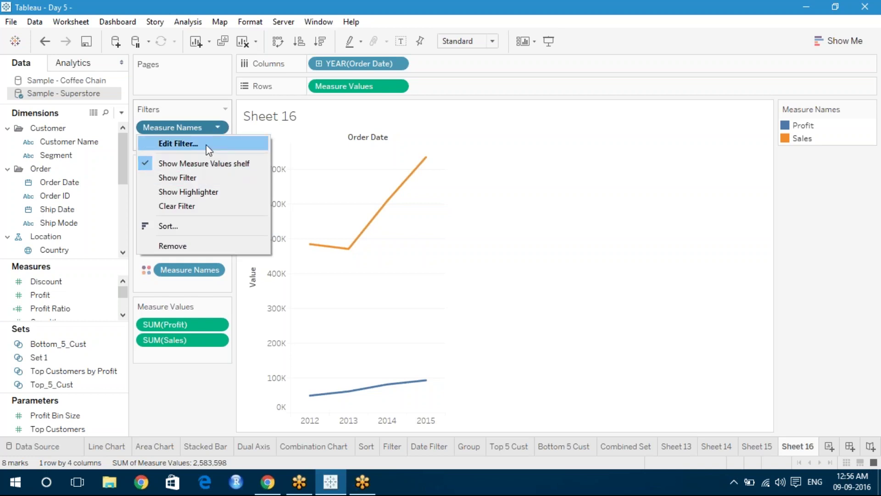
{"action": "left_click", "coordinate": [206, 145]}
{"action": "left_click", "coordinate": [319, 186]}
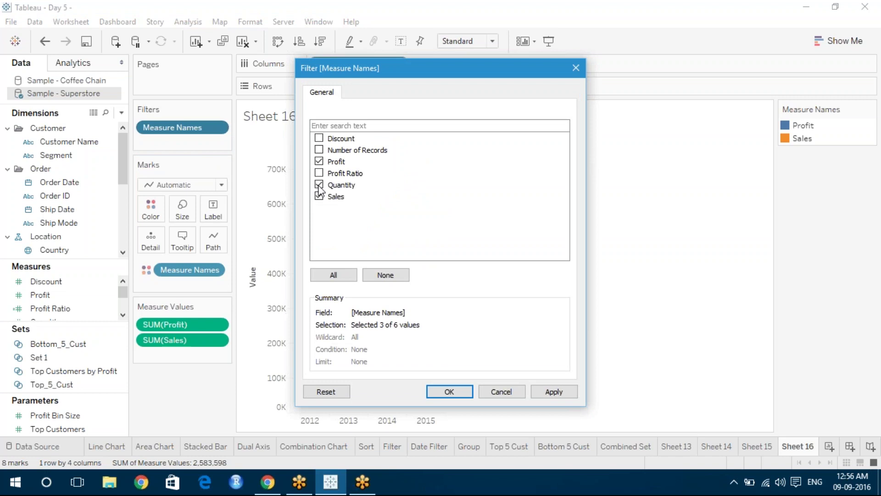
{"action": "left_click", "coordinate": [551, 391]}
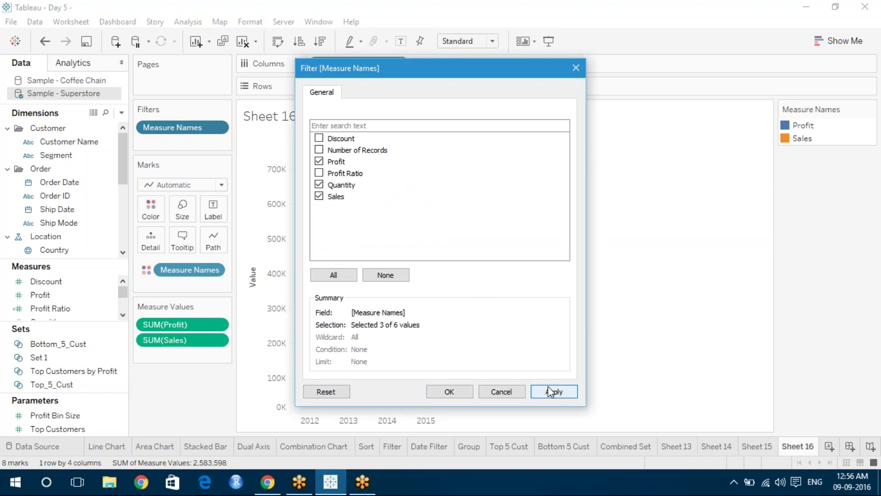
{"action": "left_click", "coordinate": [449, 391]}
{"action": "mouse_move", "coordinate": [320, 415]}
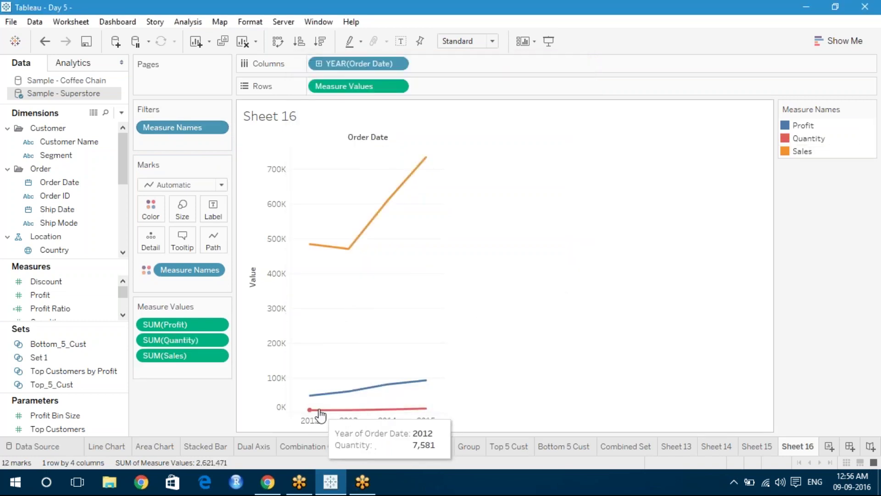
{"action": "mouse_move", "coordinate": [416, 416]}
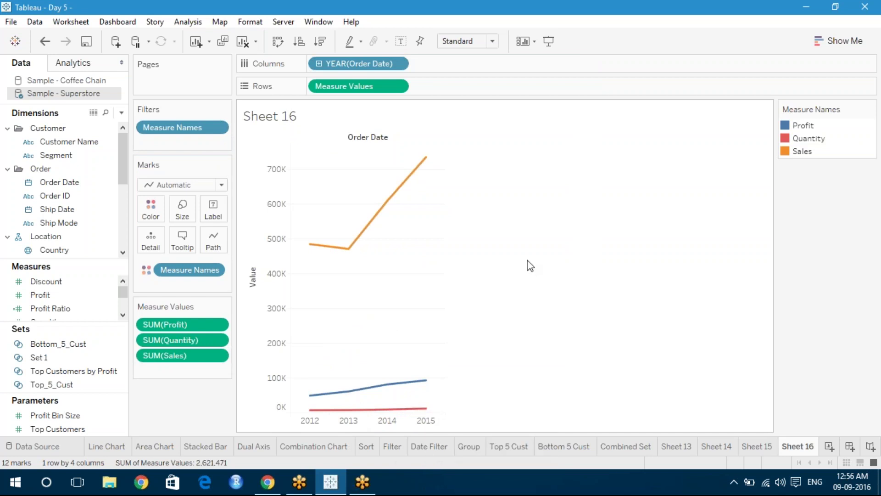
{"action": "key", "text": "ctrl+z"}
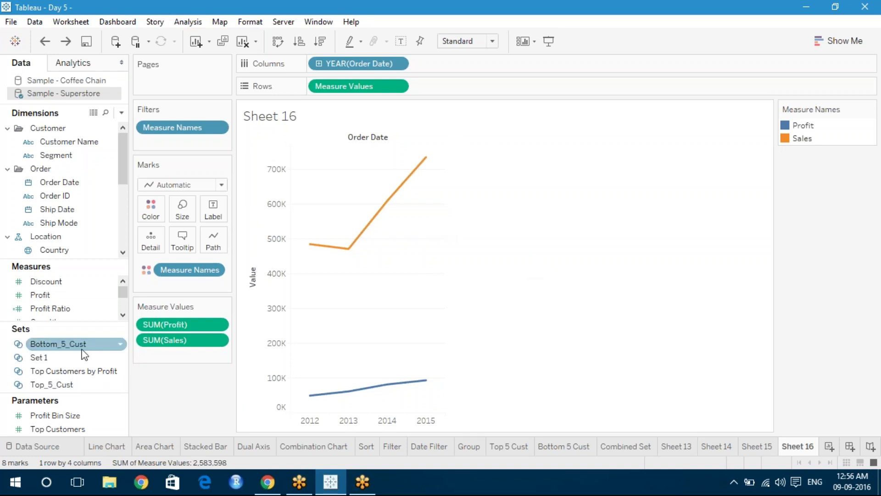
- Add the Quantity measure to Rows after Measure Values and turn it into a dual axis
{"action": "left_click", "coordinate": [122, 315]}
{"action": "left_click", "coordinate": [123, 315]}
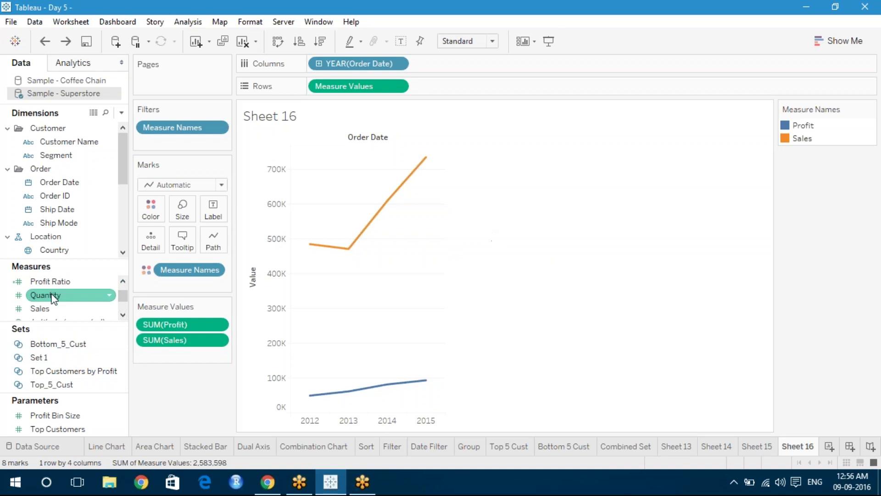
{"action": "left_click_drag", "start_coordinate": [53, 298], "coordinate": [444, 83]}
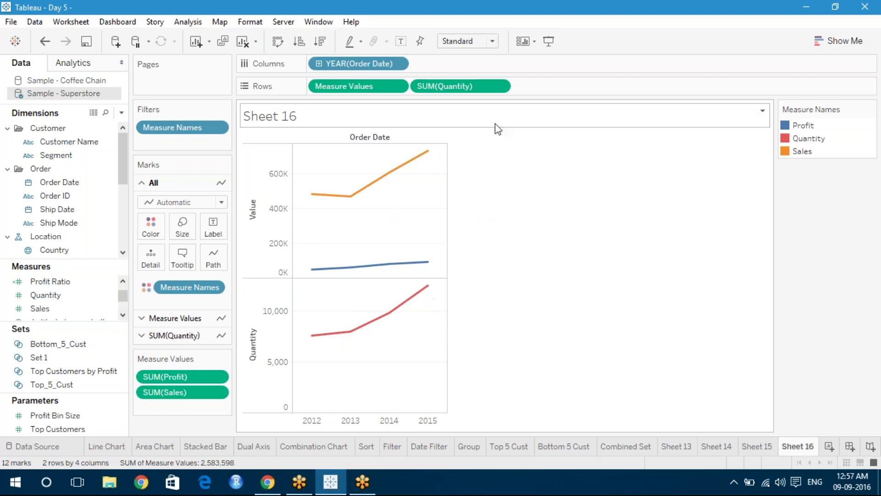
{"action": "left_click", "coordinate": [500, 87]}
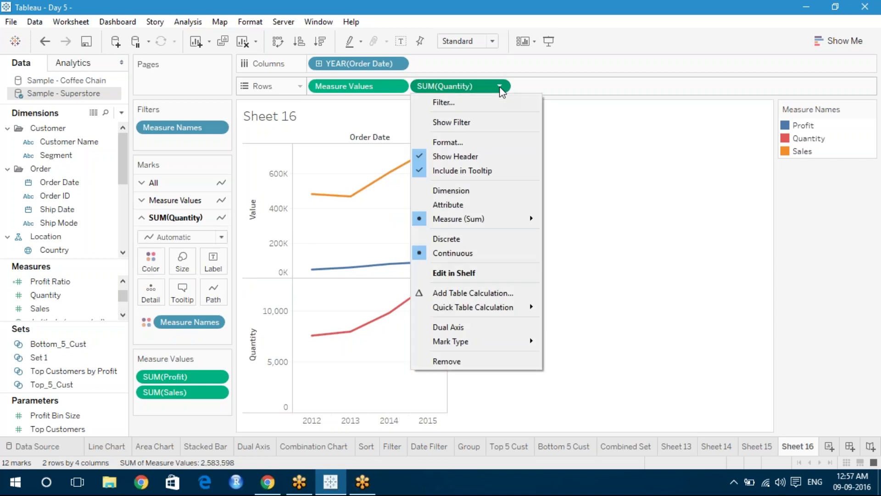
{"action": "left_click", "coordinate": [482, 327]}
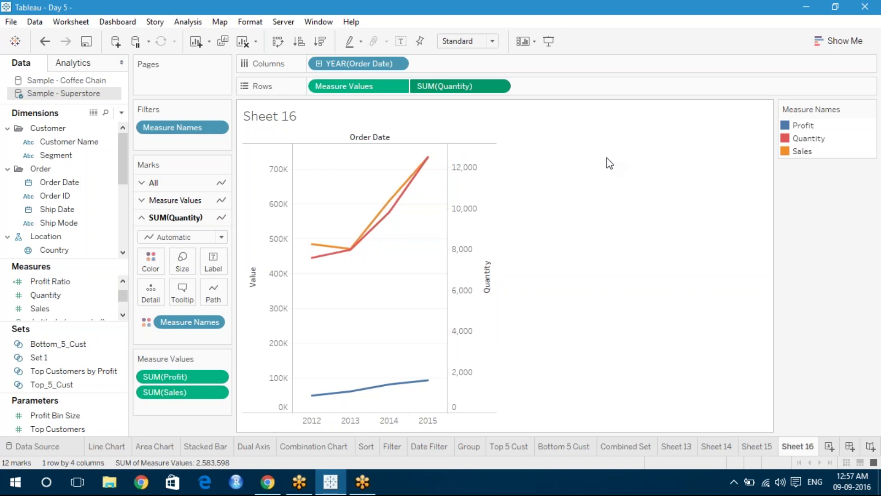
- Set the Quantity mark type to Bar and move Quantity ahead of Measure Values on Rows
{"action": "mouse_move", "coordinate": [327, 261]}
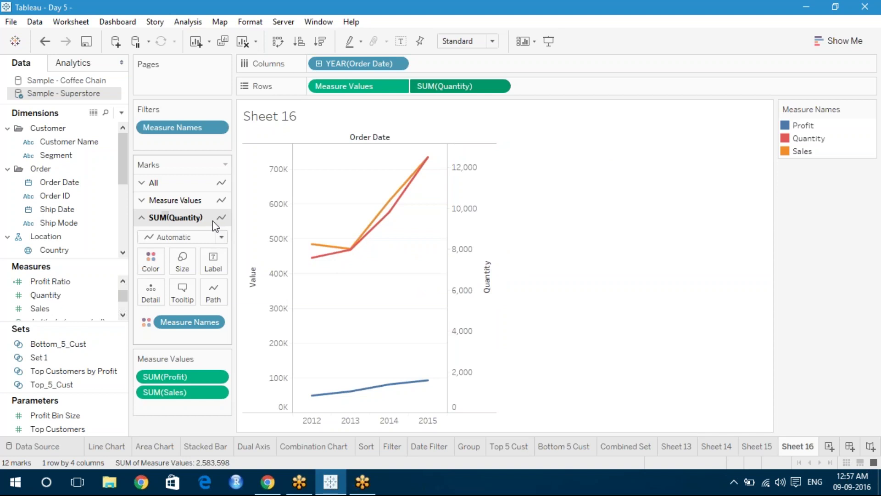
{"action": "left_click", "coordinate": [221, 237]}
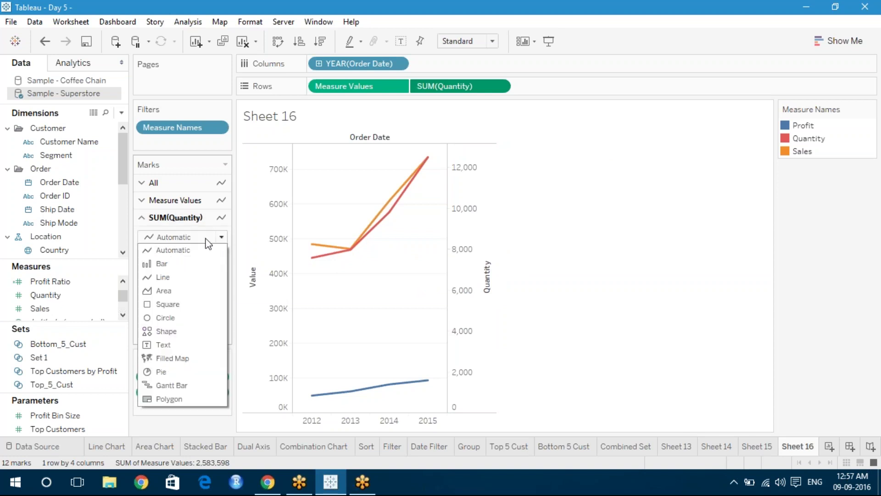
{"action": "left_click", "coordinate": [178, 255]}
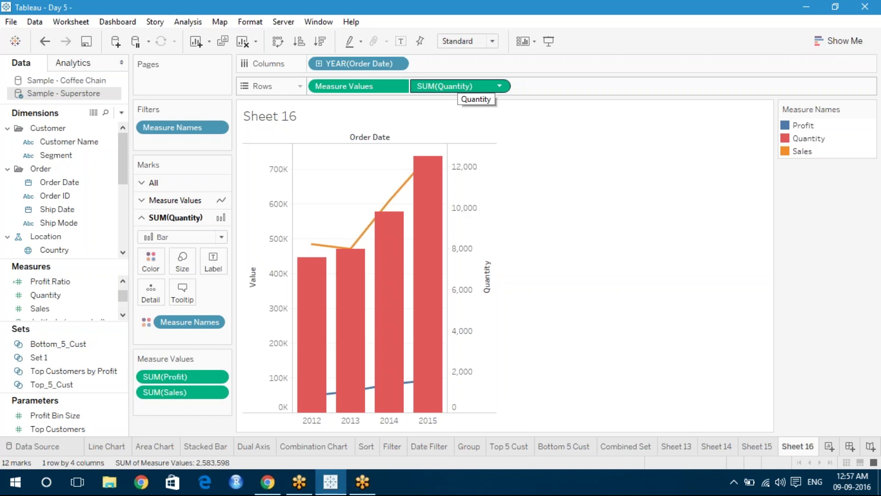
{"action": "left_click_drag", "start_coordinate": [450, 86], "coordinate": [317, 84]}
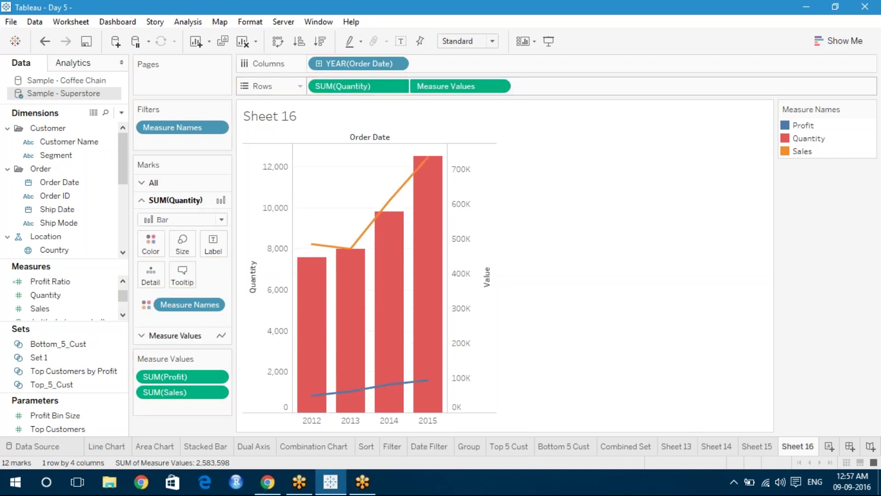
{"action": "mouse_move", "coordinate": [296, 391]}
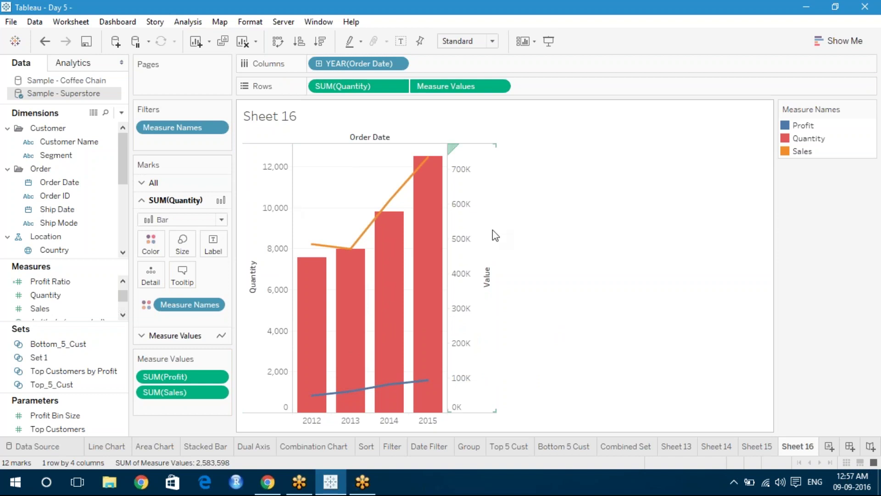
{"action": "left_click", "coordinate": [467, 193]}
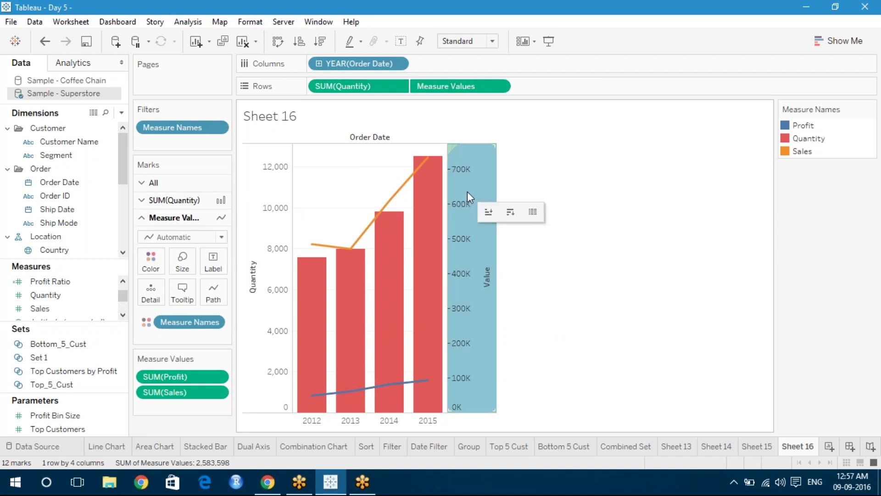
{"action": "right_click", "coordinate": [467, 193]}
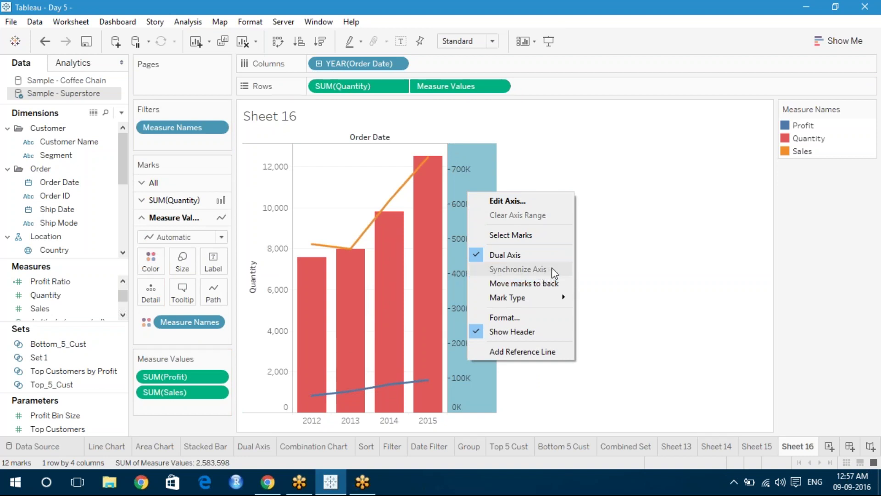
{"action": "left_click", "coordinate": [605, 265]}
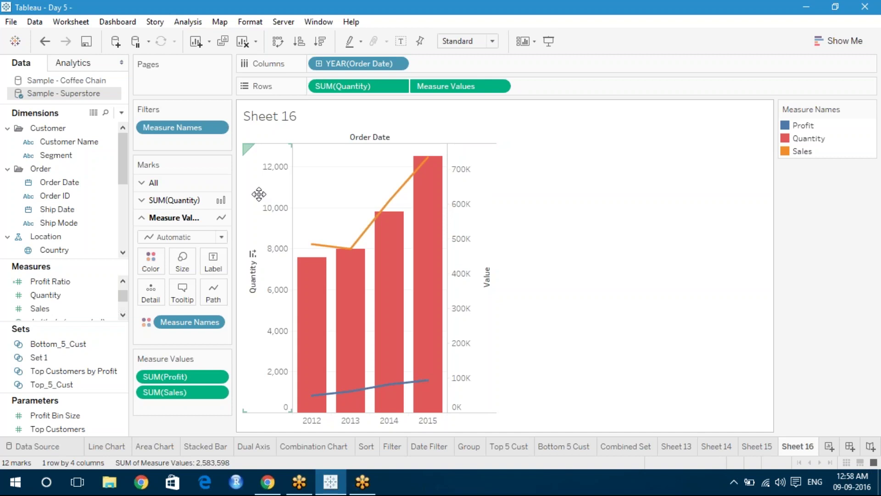
- Switch the Value axis range to Fixed, copy 773,419 from its end value, and cancel the axis edit
{"action": "left_click", "coordinate": [475, 175]}
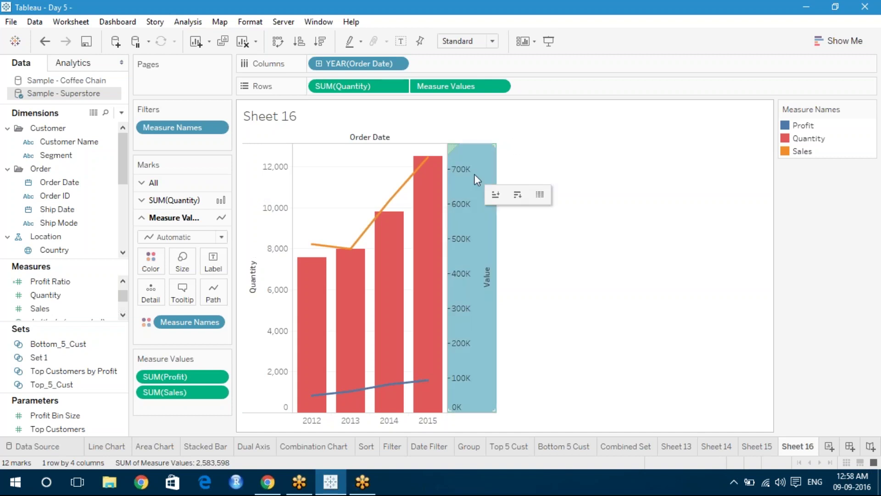
{"action": "right_click", "coordinate": [475, 175]}
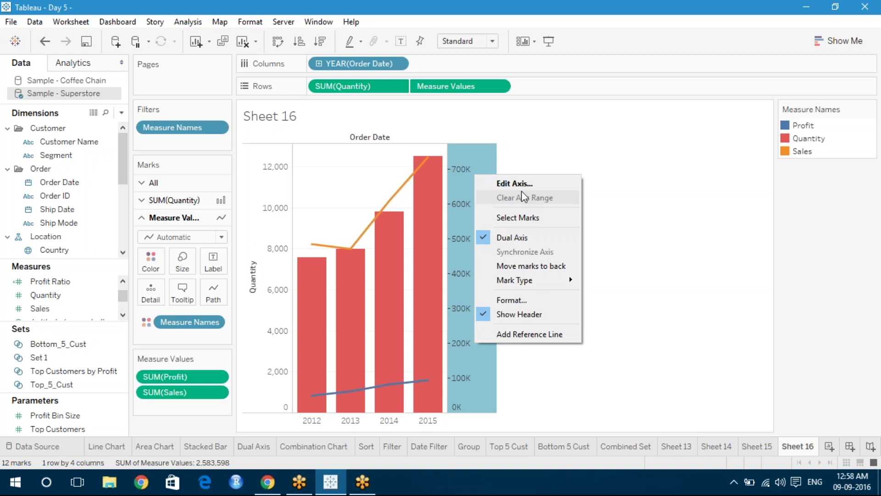
{"action": "left_click", "coordinate": [558, 184]}
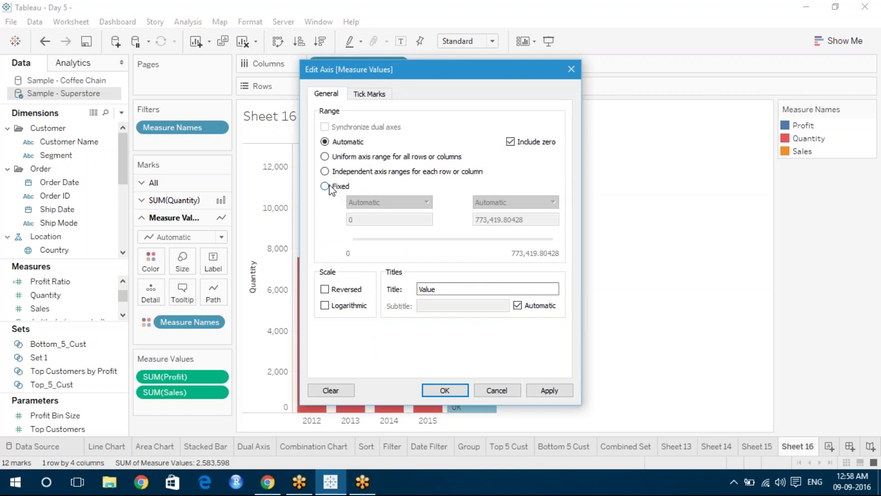
{"action": "left_click", "coordinate": [325, 186]}
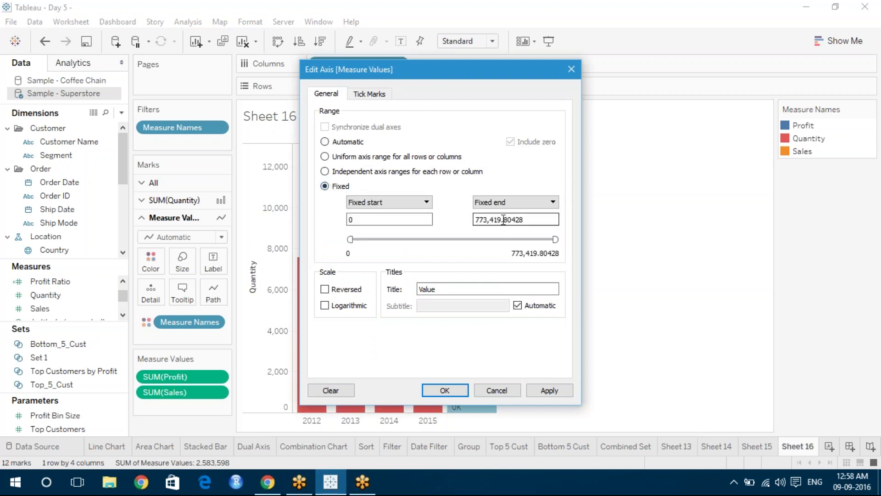
{"action": "left_click_drag", "start_coordinate": [501, 219], "coordinate": [452, 220]}
{"action": "key", "text": "ctrl+c"}
{"action": "left_click", "coordinate": [493, 390]}
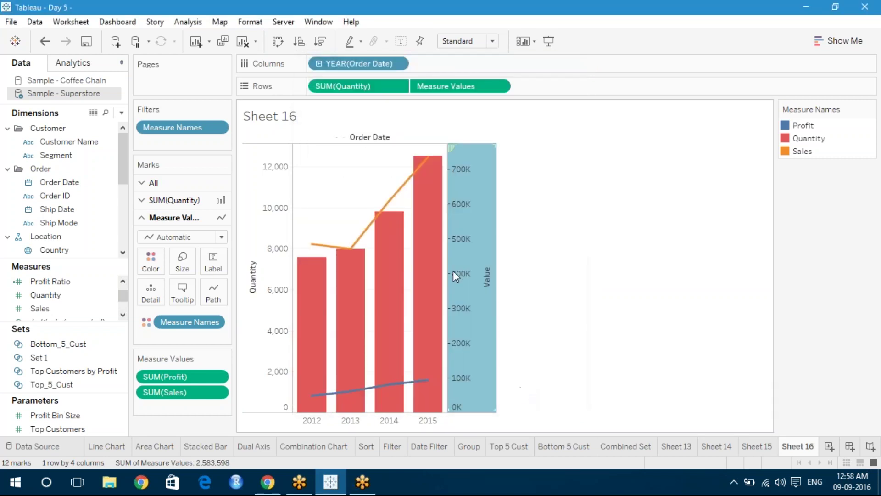
- Give the Quantity axis a fixed range with the copied 773,419 as its end value
{"action": "left_click", "coordinate": [261, 183]}
{"action": "right_click", "coordinate": [260, 185]}
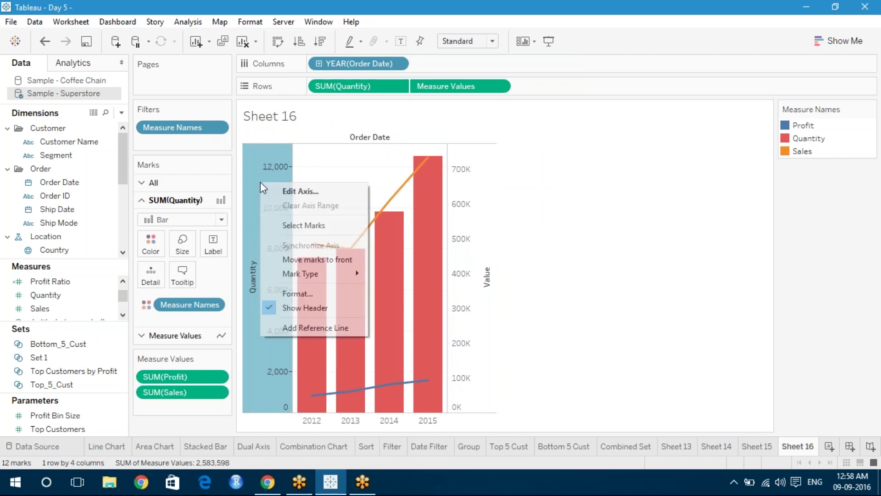
{"action": "left_click", "coordinate": [283, 193]}
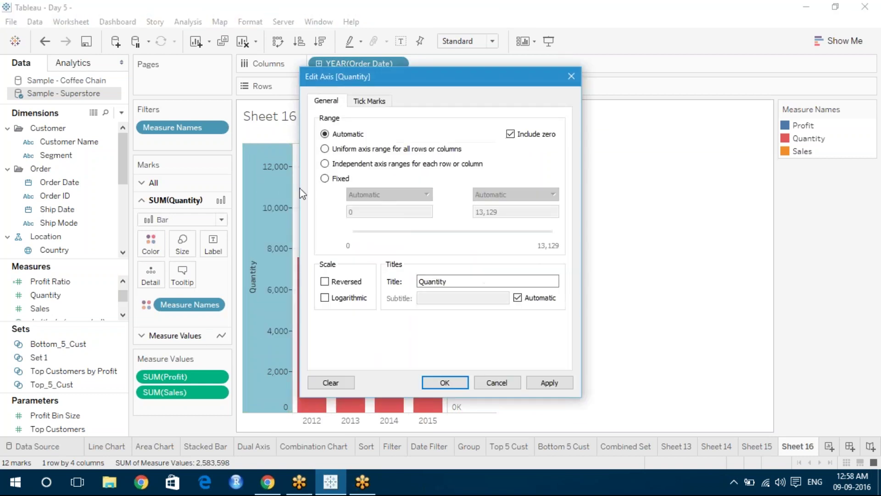
{"action": "left_click", "coordinate": [325, 178]}
{"action": "left_click_drag", "start_coordinate": [520, 212], "coordinate": [475, 212]}
{"action": "key", "text": "ctrl+v"}
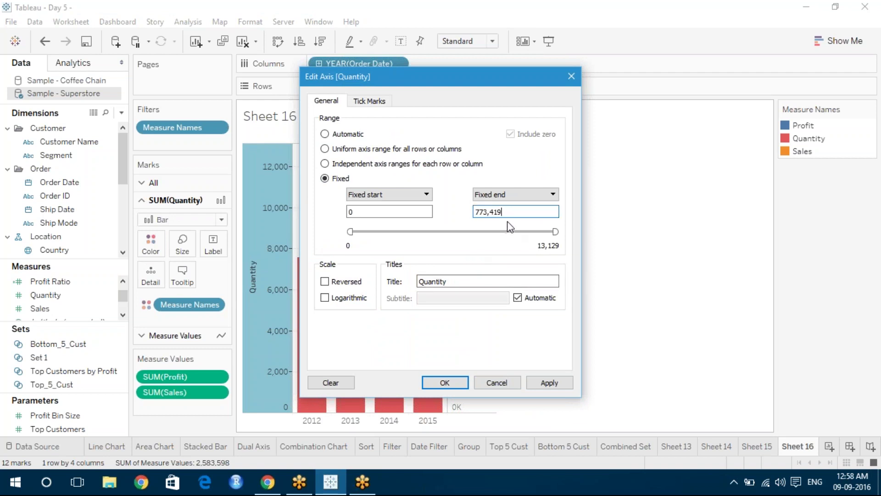
{"action": "left_click", "coordinate": [544, 384]}
{"action": "left_click", "coordinate": [443, 383]}
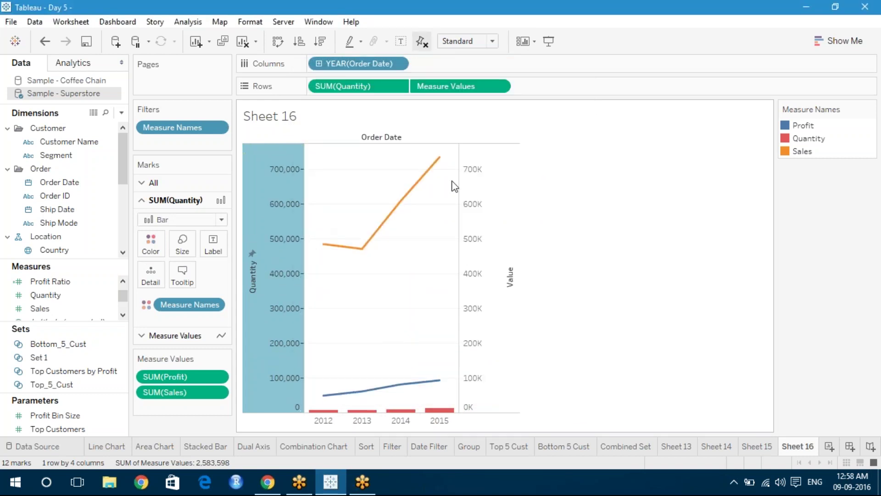
{"action": "left_click", "coordinate": [688, 209]}
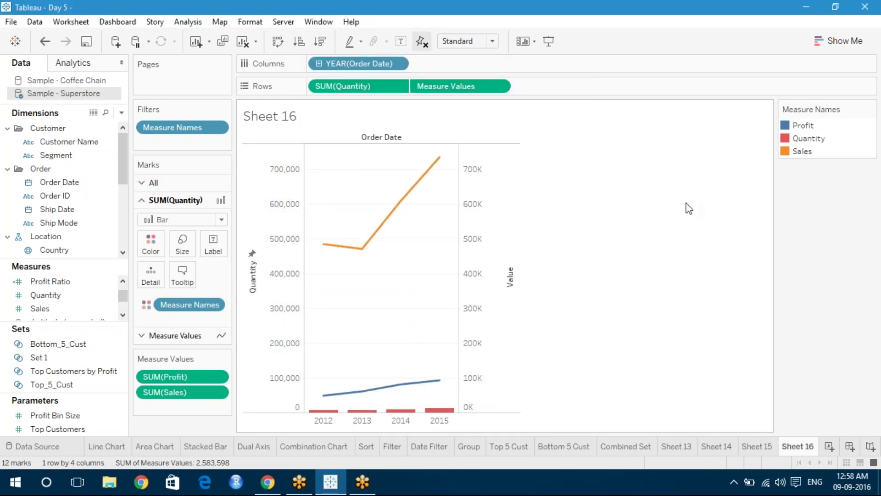
- Inspect the Quantity and Profit marks on the chart, and view the Combination Chart and Sort example sheets
{"action": "mouse_move", "coordinate": [324, 410]}
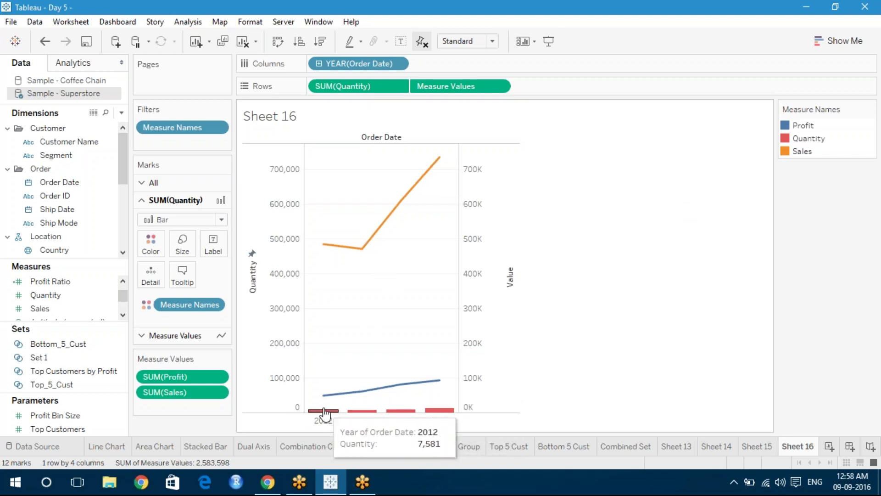
{"action": "mouse_move", "coordinate": [352, 410]}
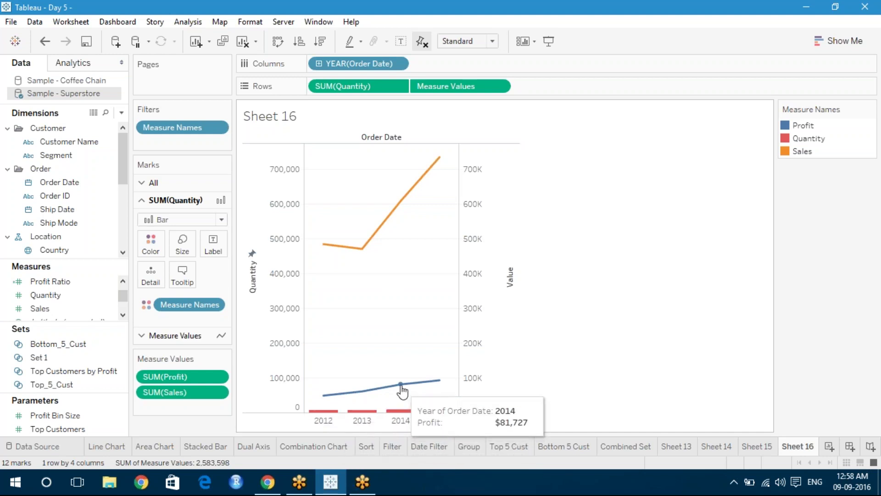
{"action": "mouse_move", "coordinate": [379, 242]}
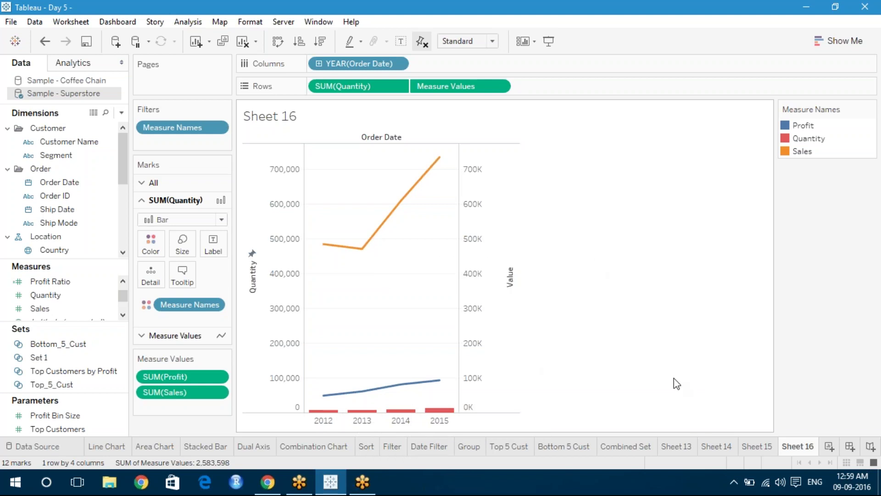
{"action": "left_click", "coordinate": [326, 450]}
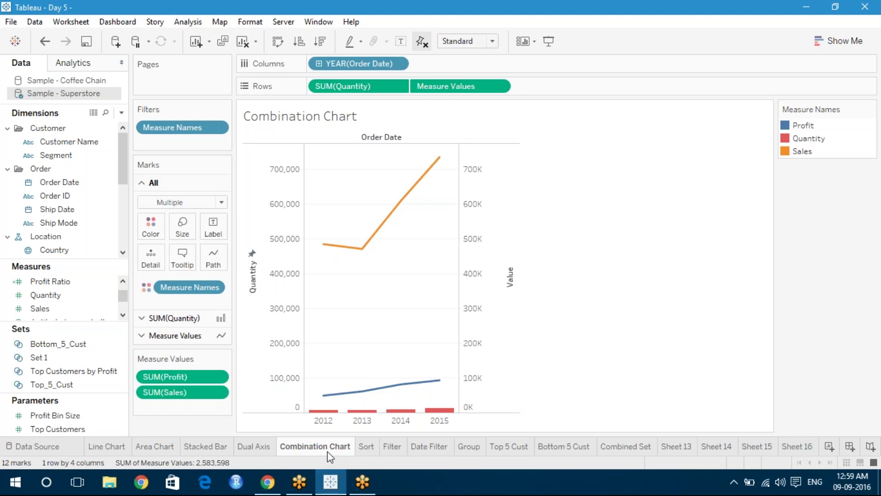
{"action": "left_click", "coordinate": [366, 447]}
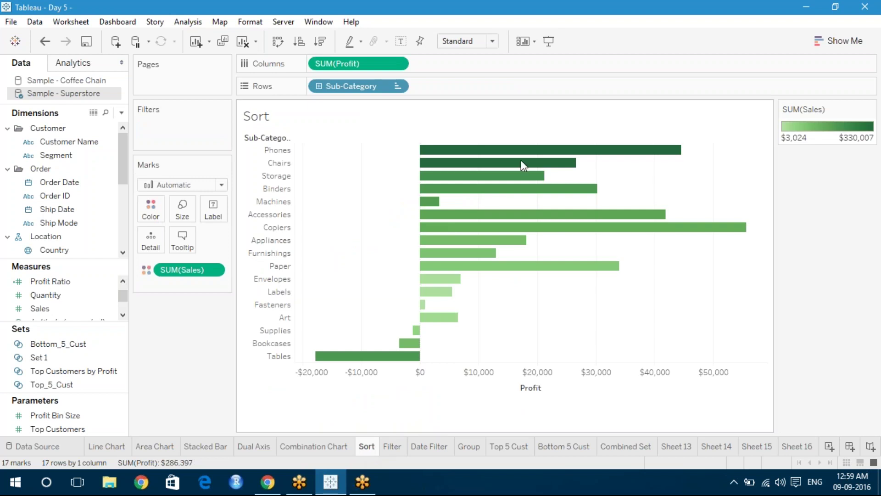
- Create a new worksheet with Sub-Category on Rows and the Profit measure on Columns
{"action": "left_click", "coordinate": [828, 446]}
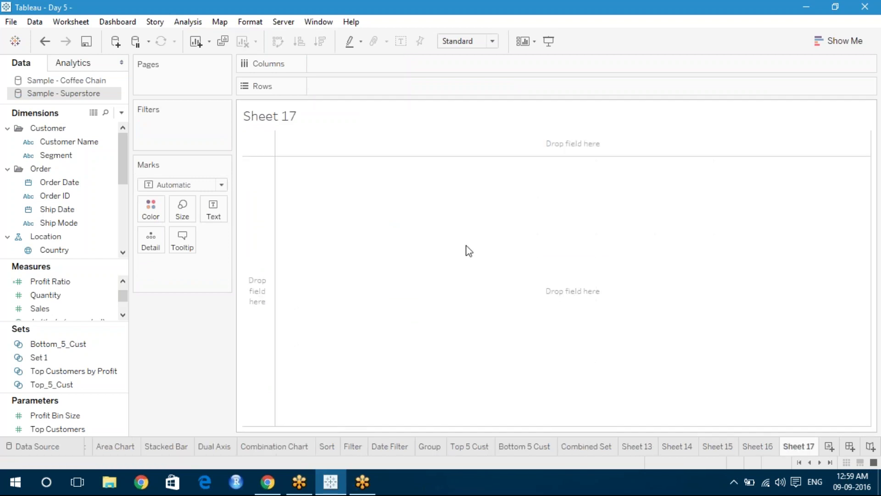
{"action": "left_click", "coordinate": [326, 446]}
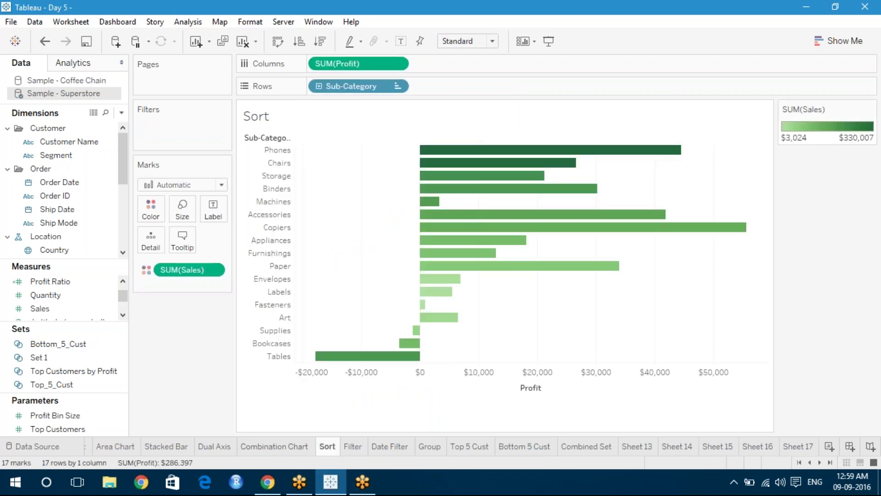
{"action": "left_click", "coordinate": [801, 448]}
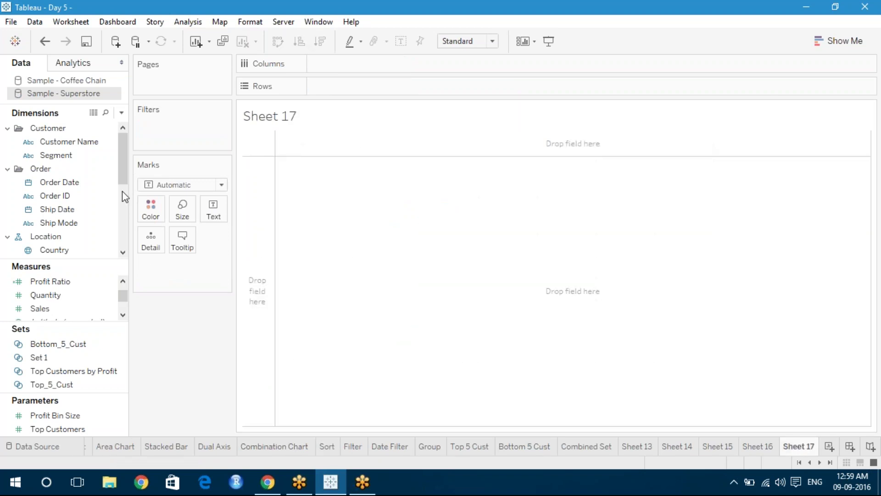
{"action": "left_click", "coordinate": [120, 219]}
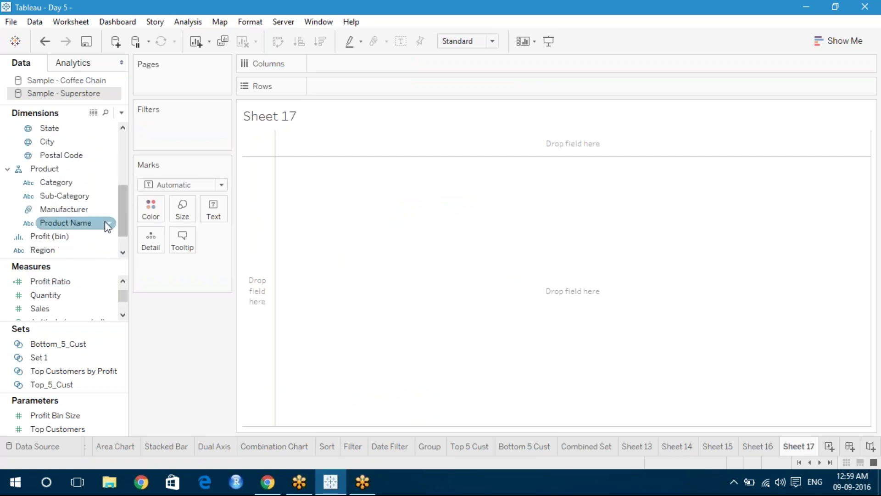
{"action": "left_click_drag", "start_coordinate": [91, 202], "coordinate": [378, 88]}
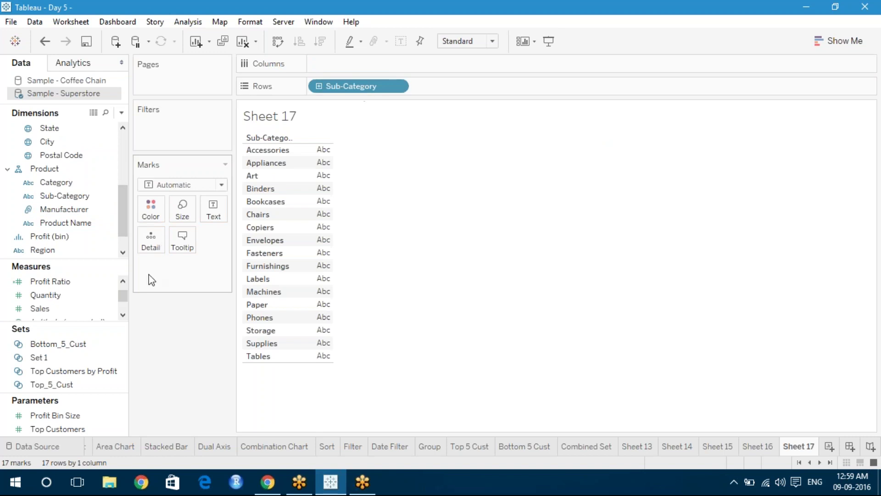
{"action": "left_click", "coordinate": [122, 281]}
{"action": "left_click_drag", "start_coordinate": [92, 282], "coordinate": [370, 65]}
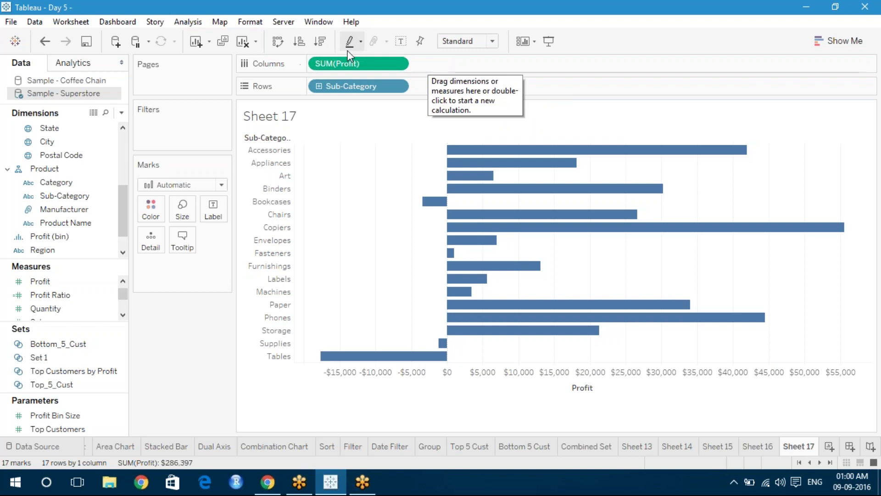
- Sort the sub-categories by Profit, trying ascending order as well and ending with descending
{"action": "left_click", "coordinate": [322, 42]}
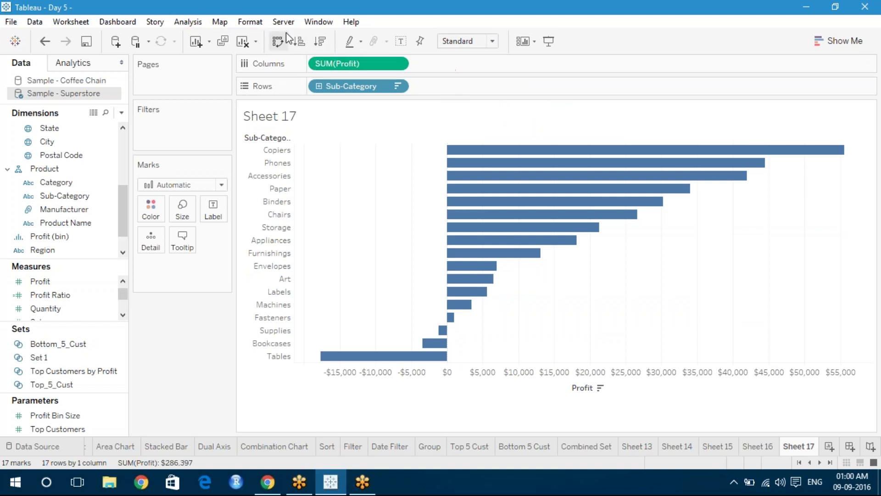
{"action": "left_click", "coordinate": [299, 42]}
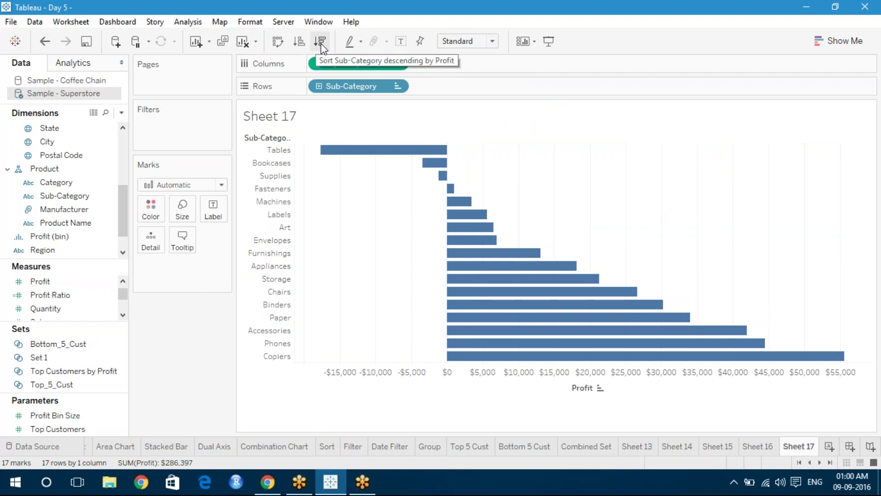
{"action": "left_click", "coordinate": [320, 42]}
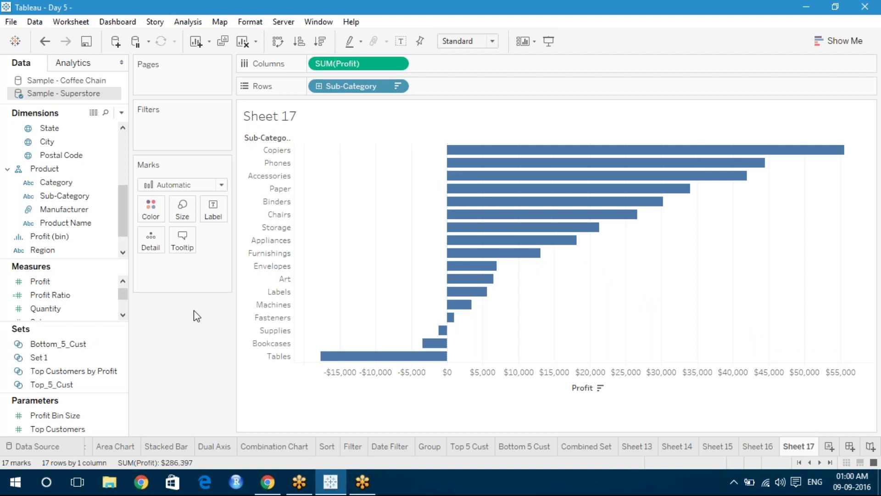
- Add the Sales measure to Columns after Profit
{"action": "left_click", "coordinate": [123, 315]}
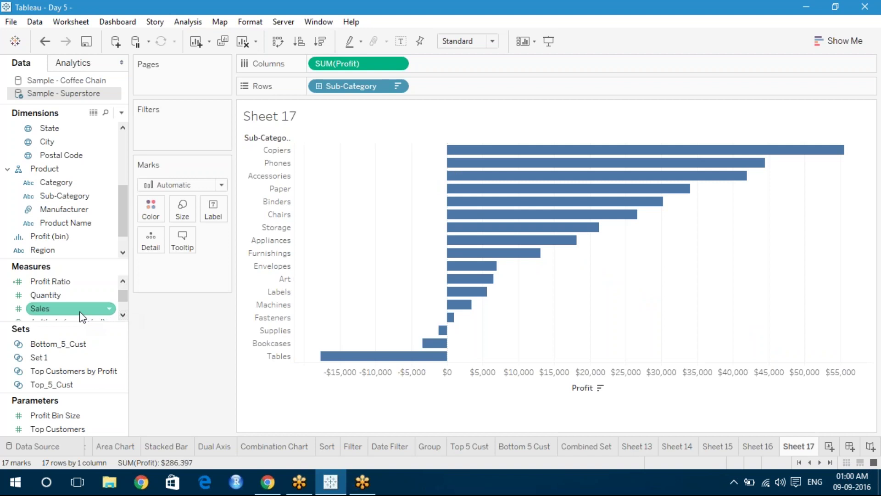
{"action": "left_click_drag", "start_coordinate": [79, 311], "coordinate": [468, 65]}
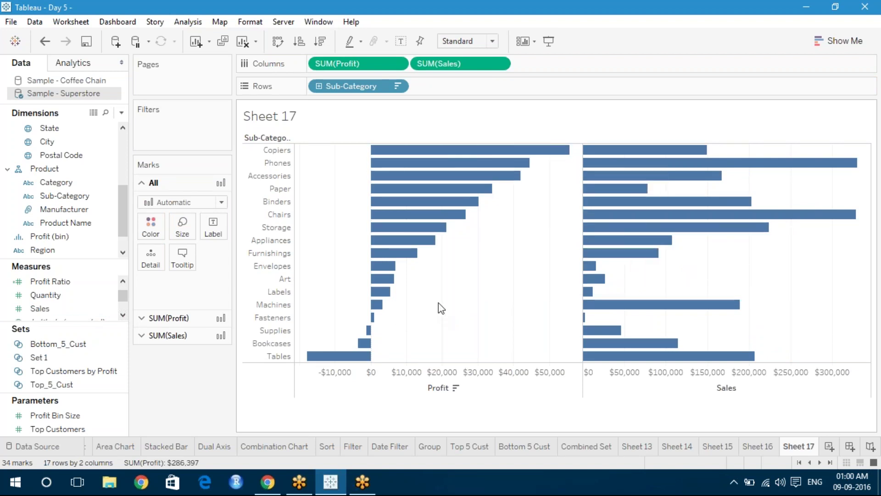
{"action": "mouse_move", "coordinate": [705, 303]}
- Change the Sub-Category sort field to Sales, keeping descending order and Sum aggregation
{"action": "left_click", "coordinate": [398, 87]}
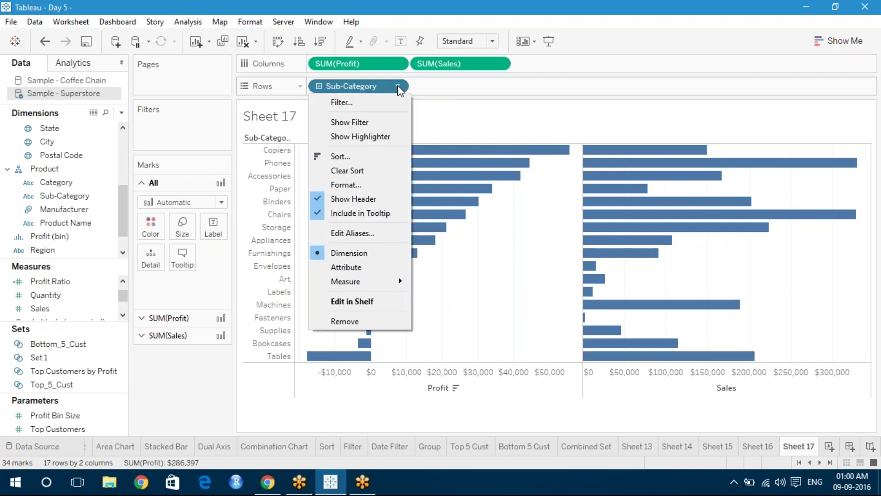
{"action": "left_click", "coordinate": [355, 155]}
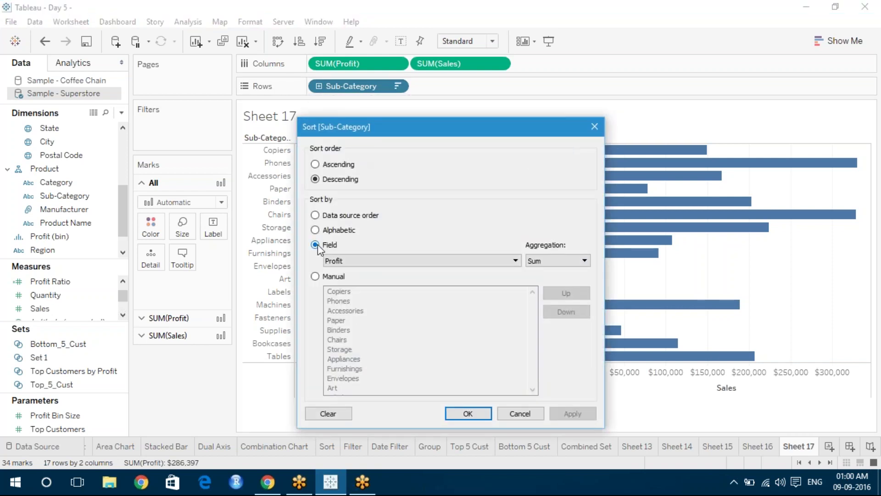
{"action": "left_click", "coordinate": [515, 262]}
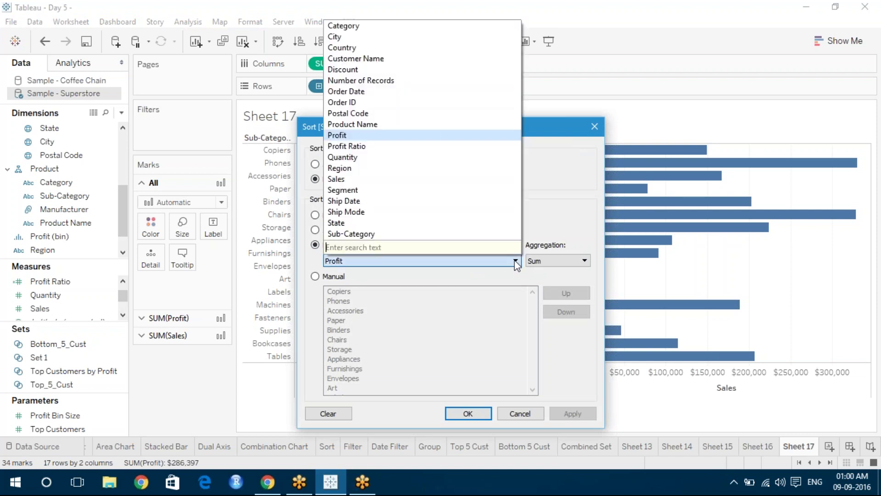
{"action": "left_click", "coordinate": [391, 180]}
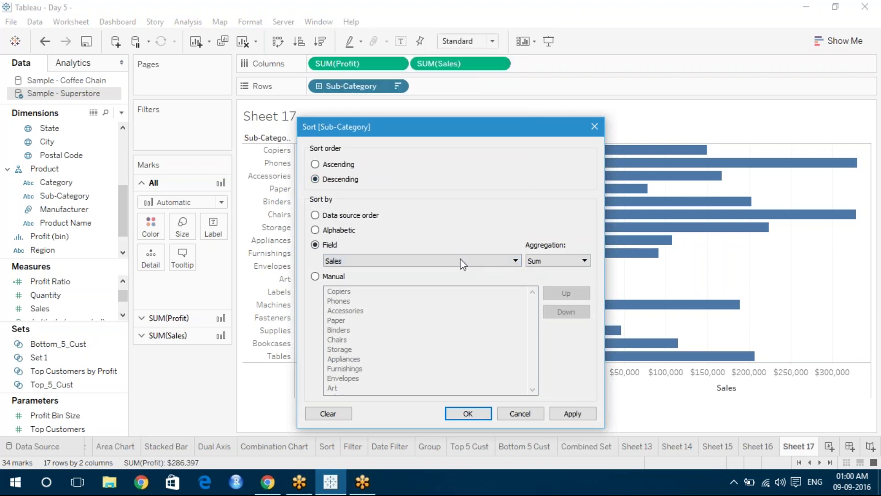
{"action": "left_click", "coordinate": [572, 414]}
{"action": "left_click", "coordinate": [473, 414]}
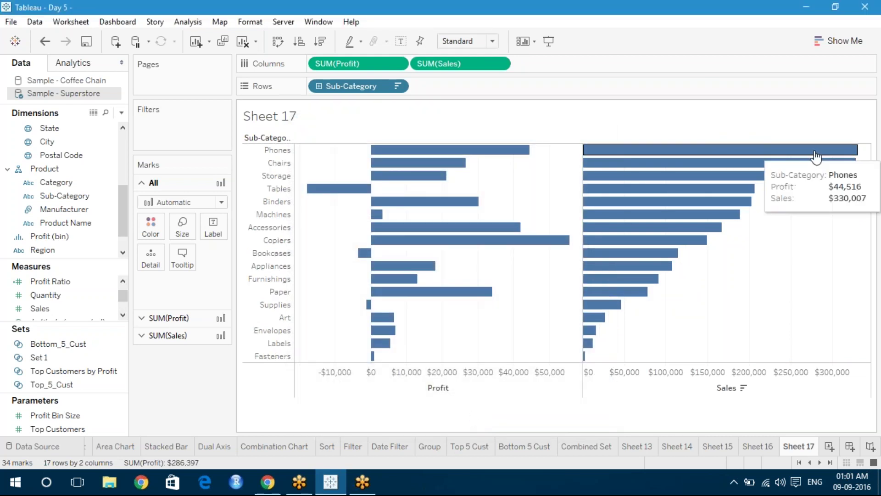
{"action": "mouse_move", "coordinate": [815, 167]}
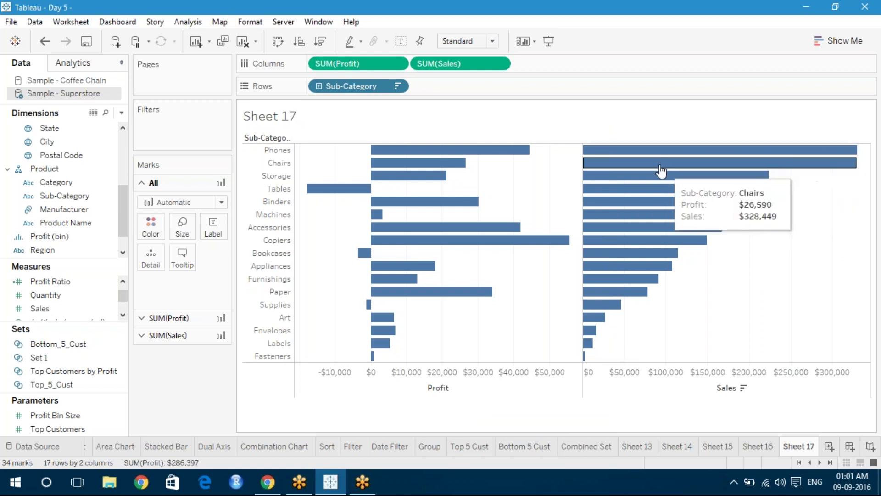
- Compare the Profit and Sales bars of individual sub-categories such as Chairs, Tables, Bookcases and Art
{"action": "mouse_move", "coordinate": [506, 156]}
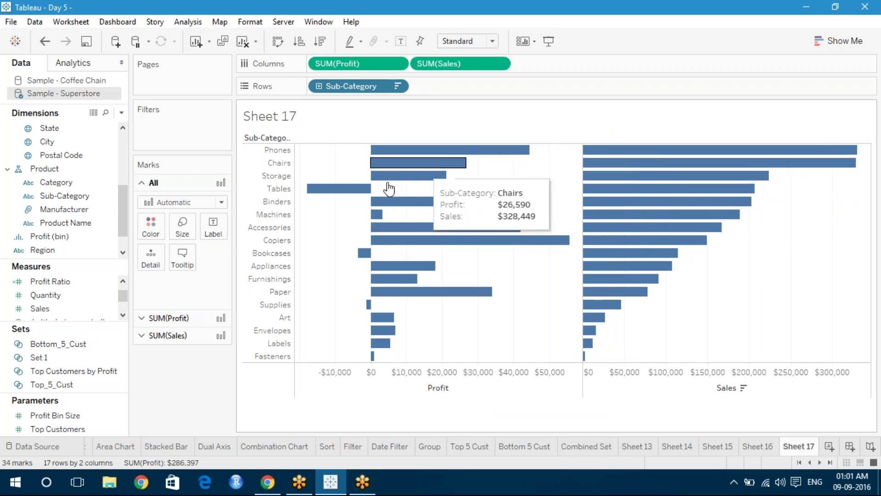
{"action": "mouse_move", "coordinate": [595, 192]}
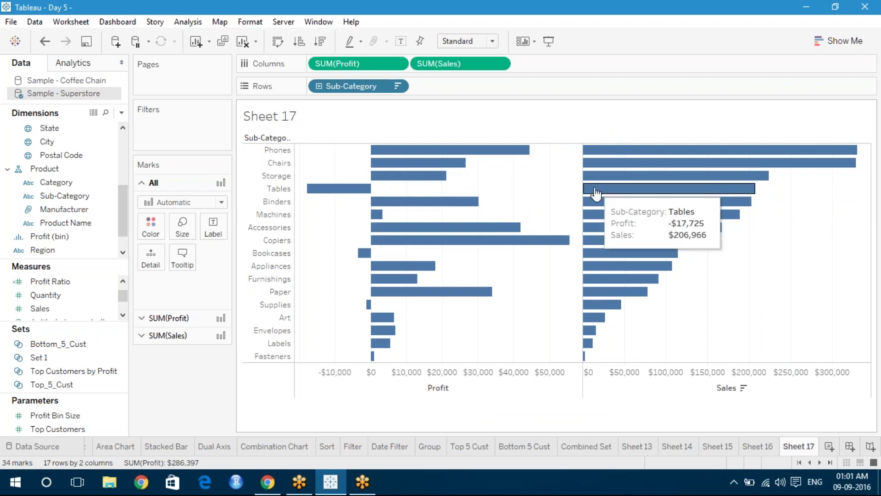
{"action": "mouse_move", "coordinate": [364, 197]}
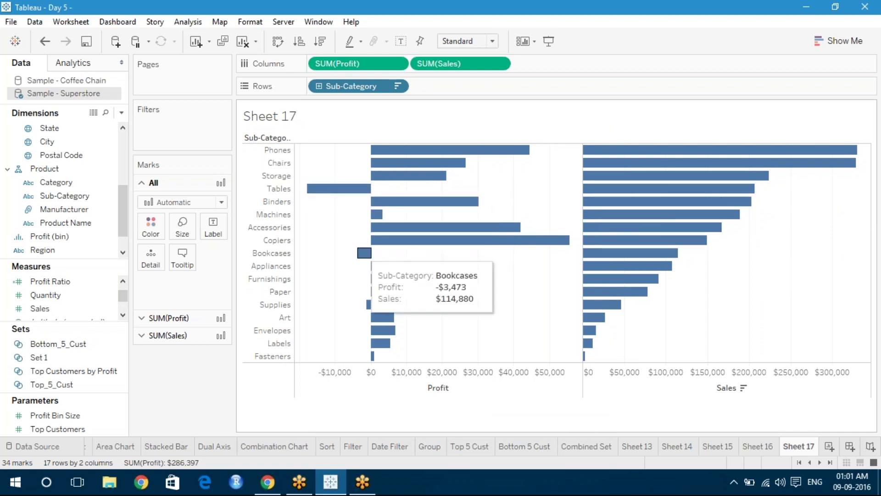
{"action": "mouse_move", "coordinate": [600, 260]}
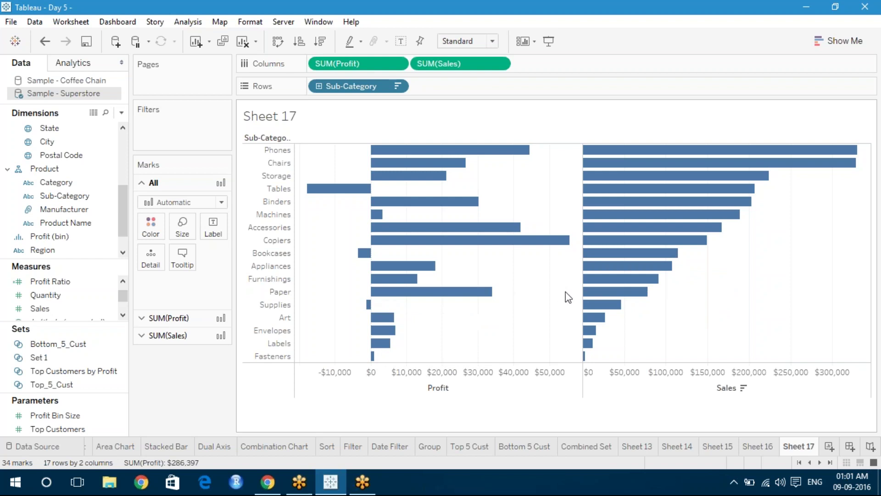
{"action": "mouse_move", "coordinate": [368, 311]}
{"action": "mouse_move", "coordinate": [385, 333]}
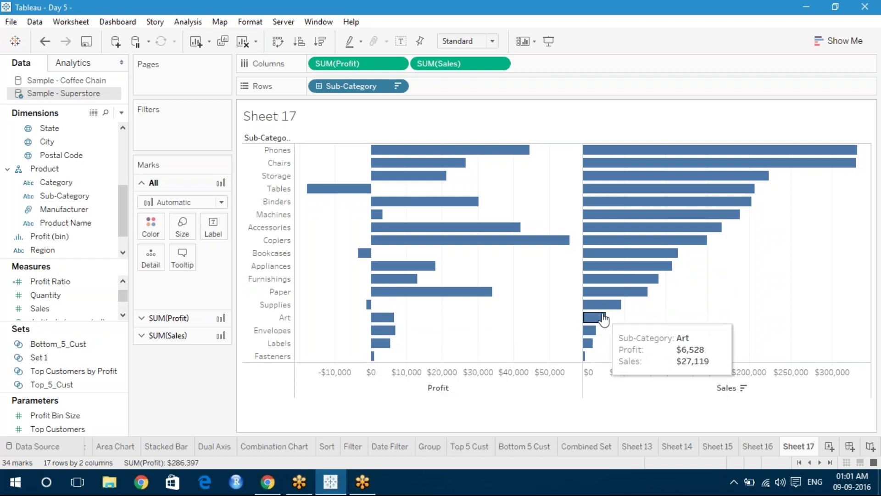
{"action": "mouse_move", "coordinate": [610, 314]}
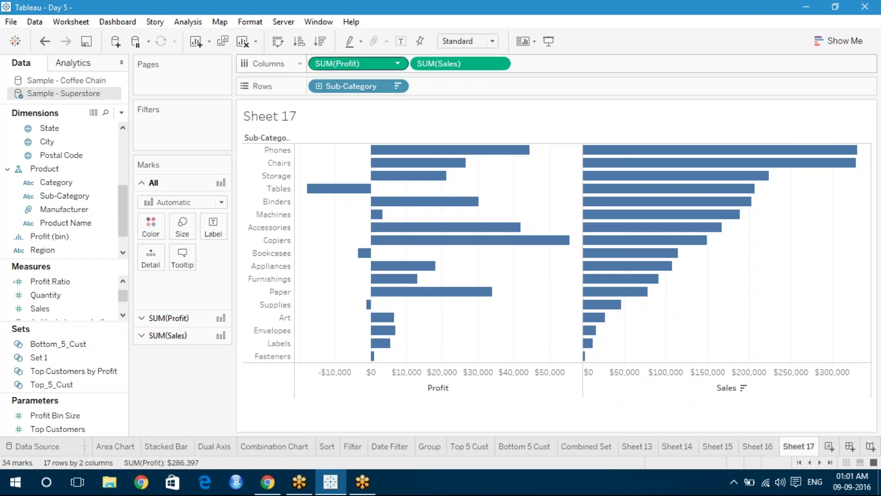
- Move the Sales measure from Columns to Color and examine the shading of the sub-category bars
{"action": "mouse_move", "coordinate": [445, 65]}
{"action": "left_mouse_down"}
{"action": "mouse_move", "coordinate": [129, 199]}
{"action": "mouse_move", "coordinate": [154, 226]}
{"action": "left_mouse_up"}
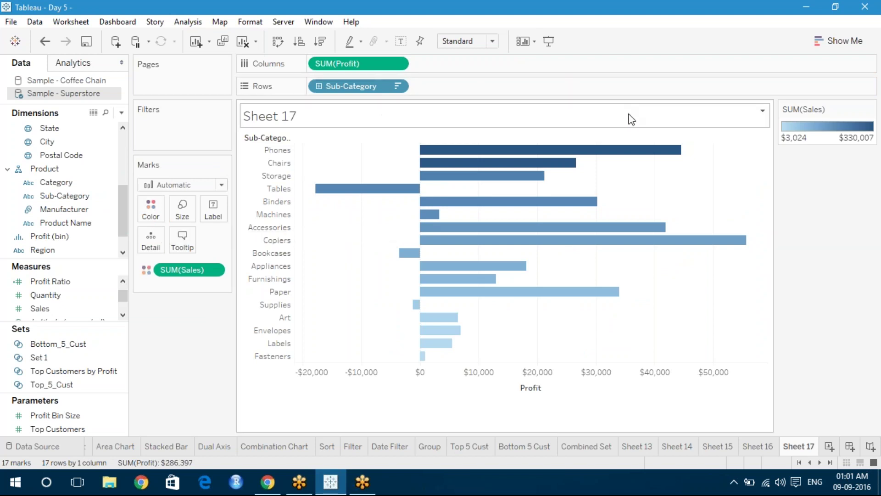
{"action": "mouse_move", "coordinate": [647, 161]}
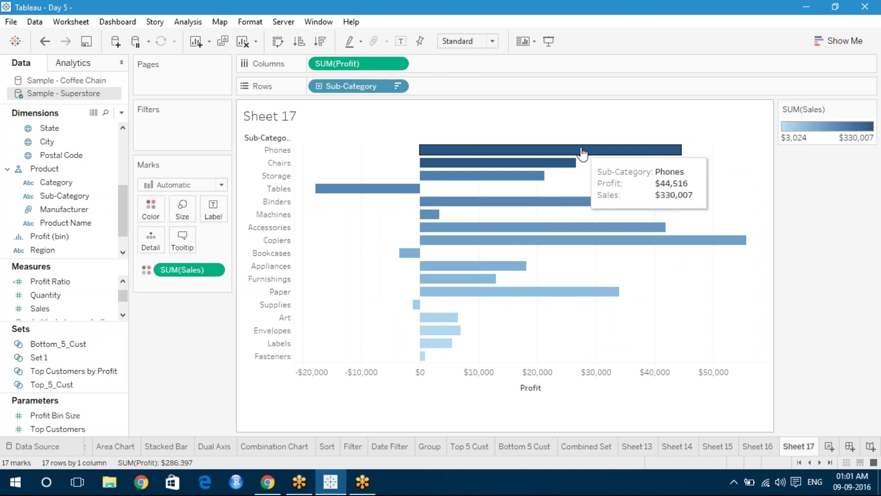
{"action": "mouse_move", "coordinate": [565, 164]}
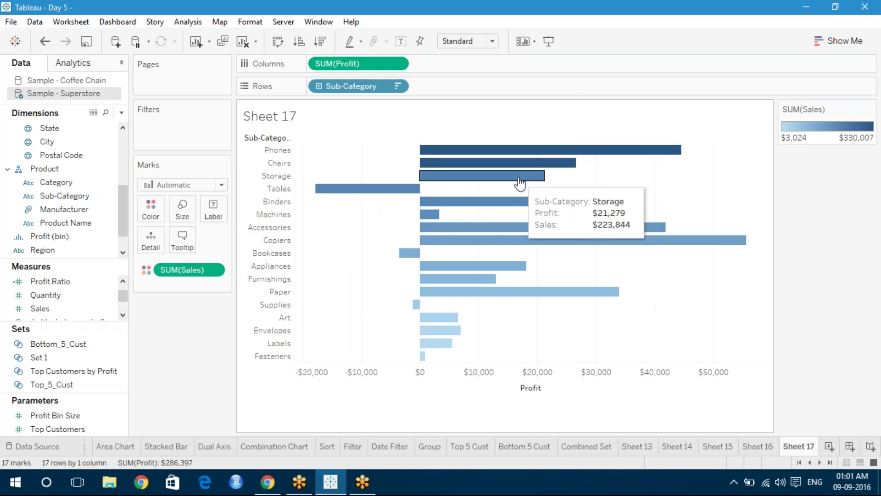
{"action": "mouse_move", "coordinate": [424, 337]}
{"action": "mouse_move", "coordinate": [422, 356]}
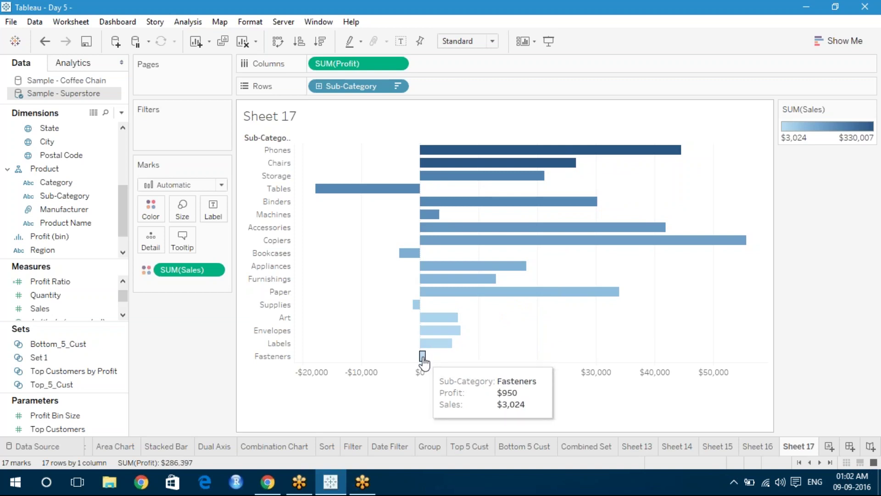
- Switch the Sub-Category sort to Manual, keeping the chart's row labels in view beside the sort settings
{"action": "left_click", "coordinate": [398, 86]}
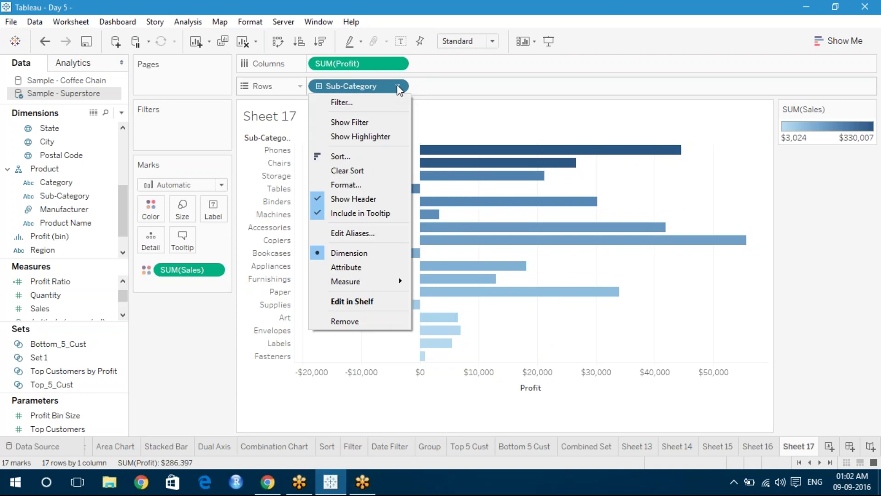
{"action": "left_click", "coordinate": [349, 157]}
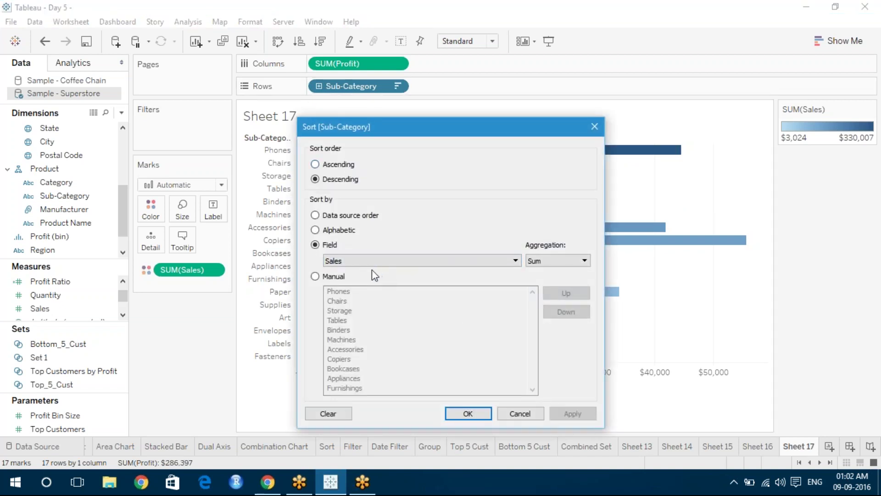
{"action": "left_click", "coordinate": [316, 277]}
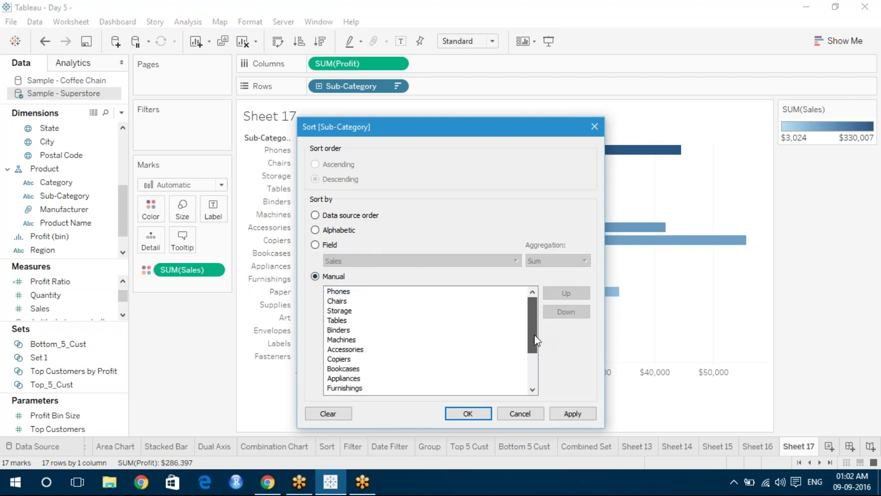
{"action": "left_click_drag", "start_coordinate": [534, 334], "coordinate": [534, 355]}
{"action": "left_click_drag", "start_coordinate": [481, 133], "coordinate": [688, 69]}
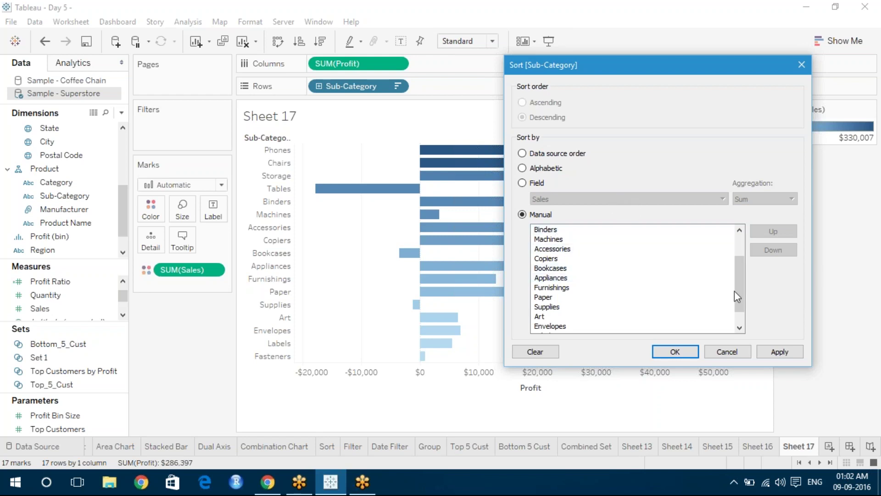
{"action": "mouse_move", "coordinate": [738, 282]}
{"action": "left_mouse_down"}
{"action": "mouse_move", "coordinate": [739, 294]}
{"action": "mouse_move", "coordinate": [738, 269]}
{"action": "left_mouse_up"}
- Move Tables down to the end of the manual sort order
{"action": "left_click", "coordinate": [601, 257]}
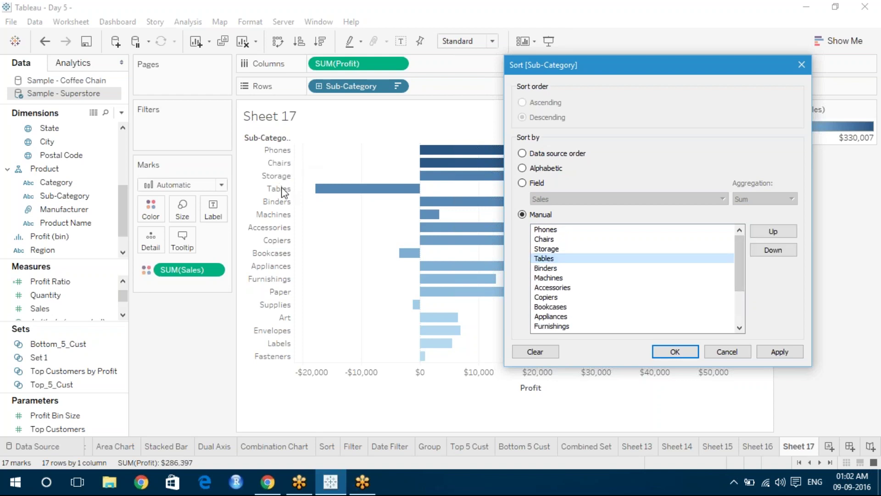
{"action": "left_click", "coordinate": [781, 250]}
{"action": "left_click", "coordinate": [782, 250]}
{"action": "left_click", "coordinate": [782, 250]}
{"action": "left_click", "coordinate": [782, 250]}
{"action": "left_click", "coordinate": [782, 250]}
{"action": "left_click", "coordinate": [782, 250]}
{"action": "left_click", "coordinate": [782, 250]}
{"action": "left_click", "coordinate": [782, 250]}
{"action": "left_click", "coordinate": [782, 250]}
{"action": "left_click", "coordinate": [782, 250]}
{"action": "left_click", "coordinate": [782, 250]}
{"action": "left_click", "coordinate": [782, 250]}
{"action": "left_click", "coordinate": [782, 250]}
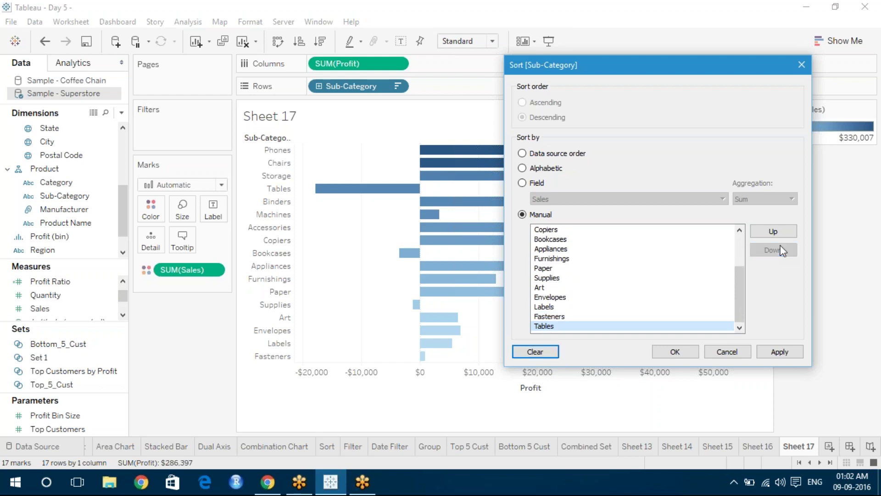
- Move Bookcases down to the end of the manual sort order, below Tables
{"action": "left_click", "coordinate": [586, 239]}
{"action": "left_click", "coordinate": [758, 255]}
{"action": "left_click", "coordinate": [758, 255]}
{"action": "left_click", "coordinate": [758, 255]}
{"action": "left_click", "coordinate": [758, 255]}
{"action": "left_click", "coordinate": [759, 255]}
{"action": "left_click", "coordinate": [758, 255]}
{"action": "left_click", "coordinate": [759, 255]}
{"action": "left_click", "coordinate": [758, 254]}
{"action": "left_click", "coordinate": [758, 255]}
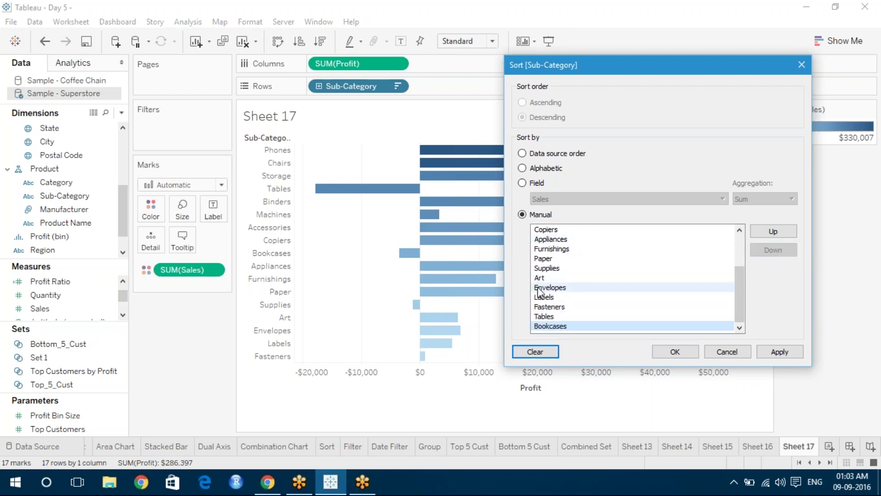
- Move Supplies to the end of the manual order, below Bookcases, and apply the Sub-Category sort
{"action": "left_click", "coordinate": [555, 268]}
{"action": "left_click", "coordinate": [779, 251]}
{"action": "left_click", "coordinate": [778, 251]}
{"action": "left_click", "coordinate": [779, 251]}
{"action": "left_click", "coordinate": [779, 251]}
{"action": "left_click", "coordinate": [779, 251]}
{"action": "left_click", "coordinate": [776, 251]}
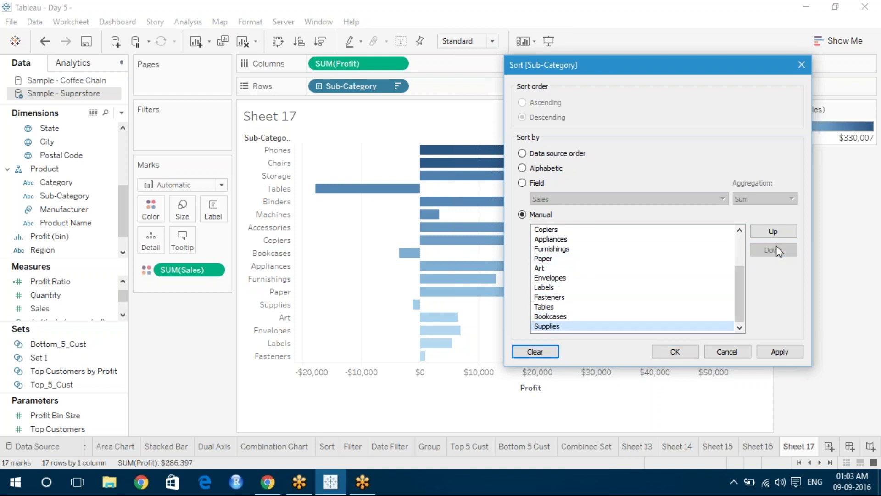
{"action": "left_click", "coordinate": [780, 352]}
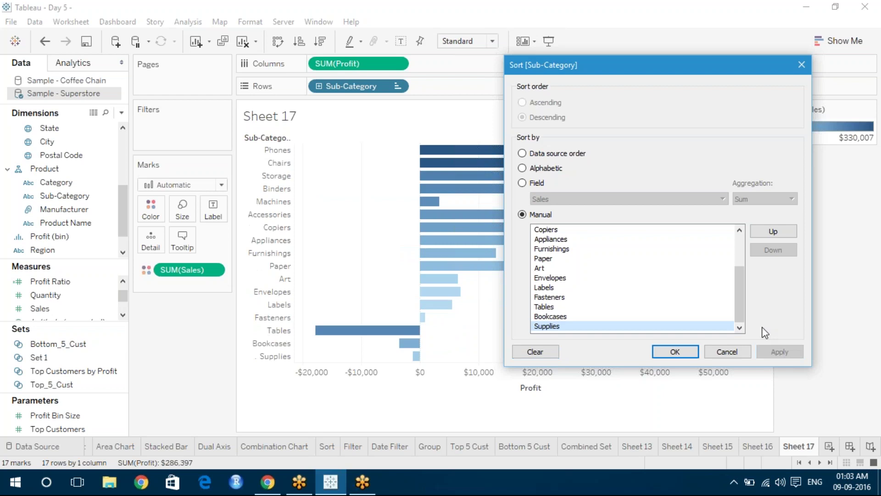
{"action": "left_click_drag", "start_coordinate": [624, 67], "coordinate": [668, 68]}
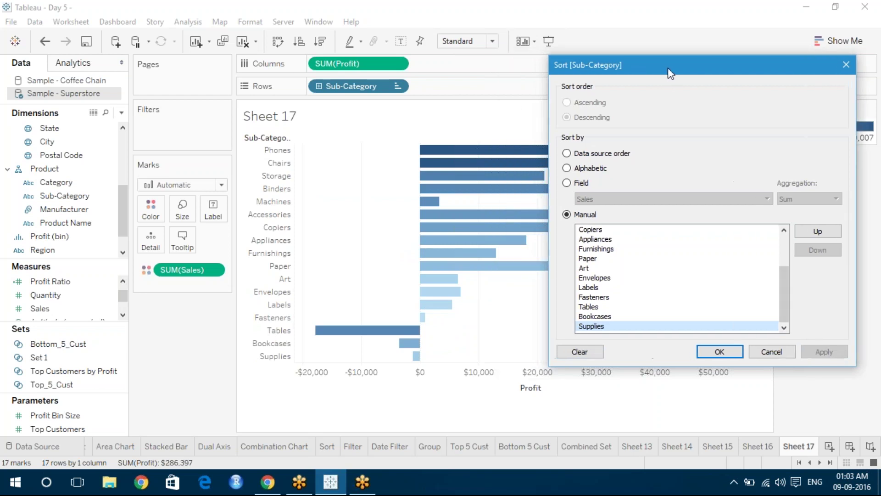
{"action": "left_click", "coordinate": [698, 347]}
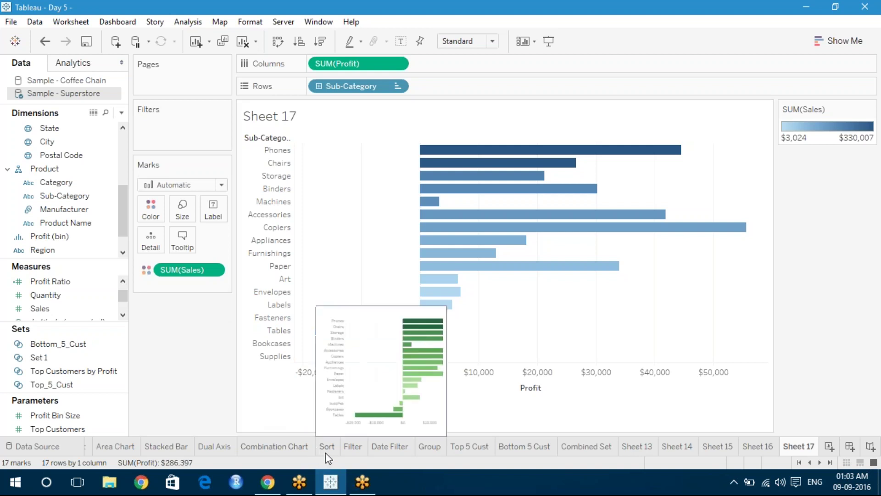
- View the Filter example sheet, then create a new worksheet with Sub-Category on Rows and Profit on Columns
{"action": "left_click", "coordinate": [352, 446]}
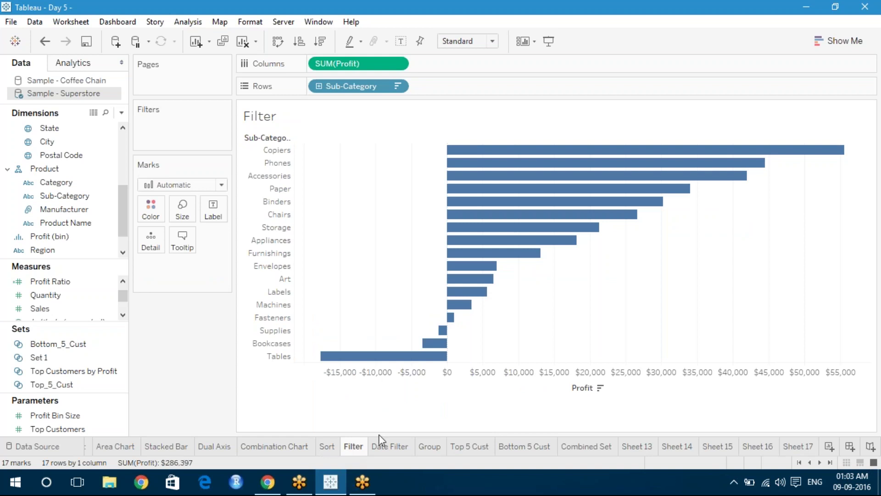
{"action": "left_click", "coordinate": [829, 447]}
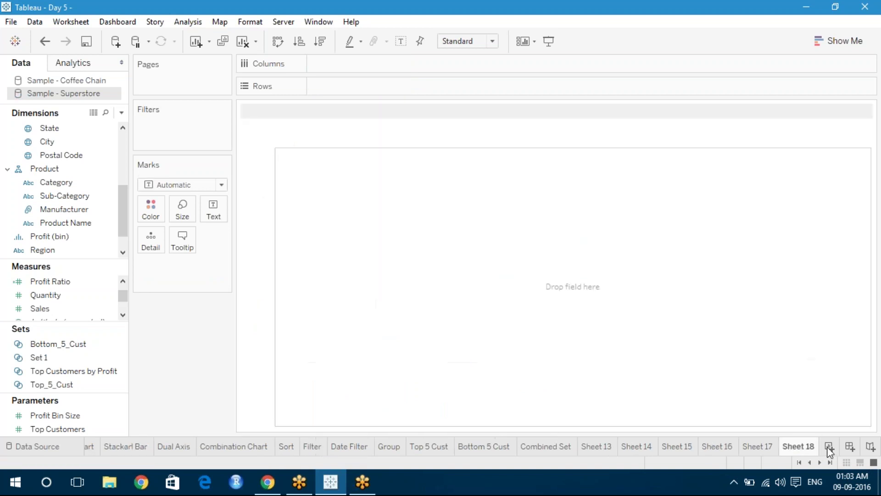
{"action": "left_click", "coordinate": [95, 199]}
{"action": "left_click_drag", "start_coordinate": [96, 202], "coordinate": [373, 88]}
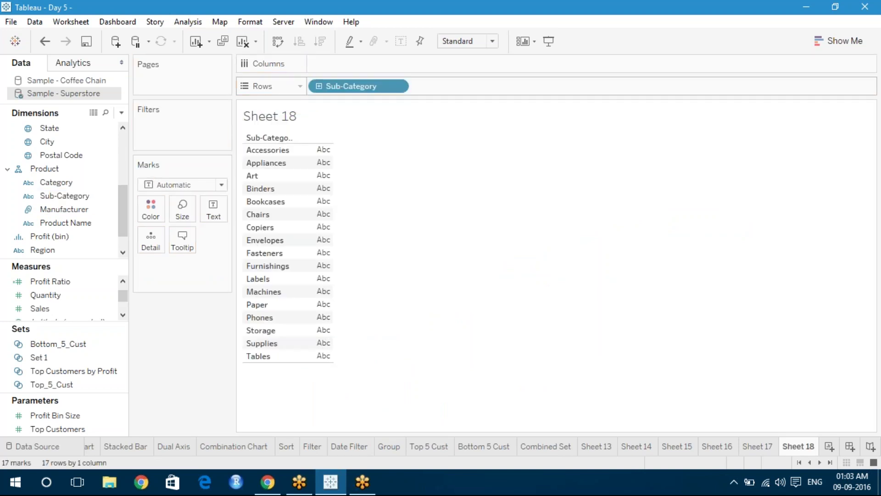
{"action": "left_click", "coordinate": [122, 281]}
{"action": "left_click", "coordinate": [122, 281]}
{"action": "left_click_drag", "start_coordinate": [67, 295], "coordinate": [339, 64]}
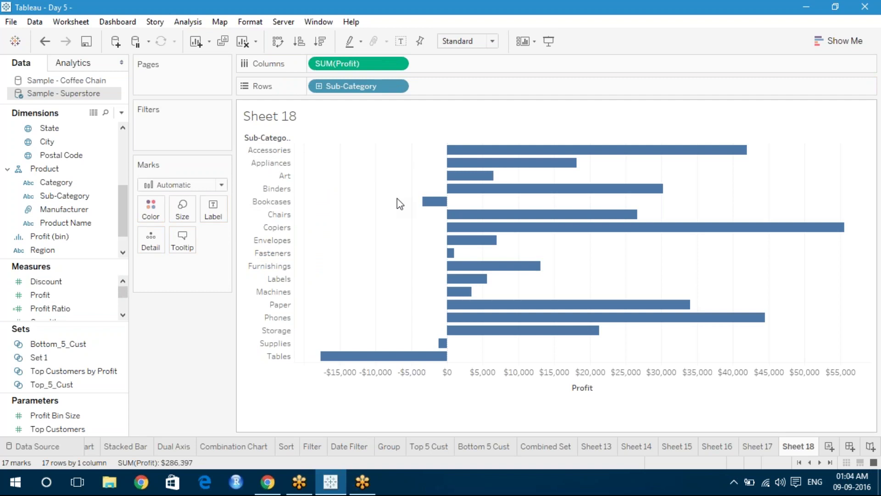
- Exclude the negative-profit sub-categories Bookcases, Supplies and Tables from the chart
{"action": "mouse_move", "coordinate": [451, 304]}
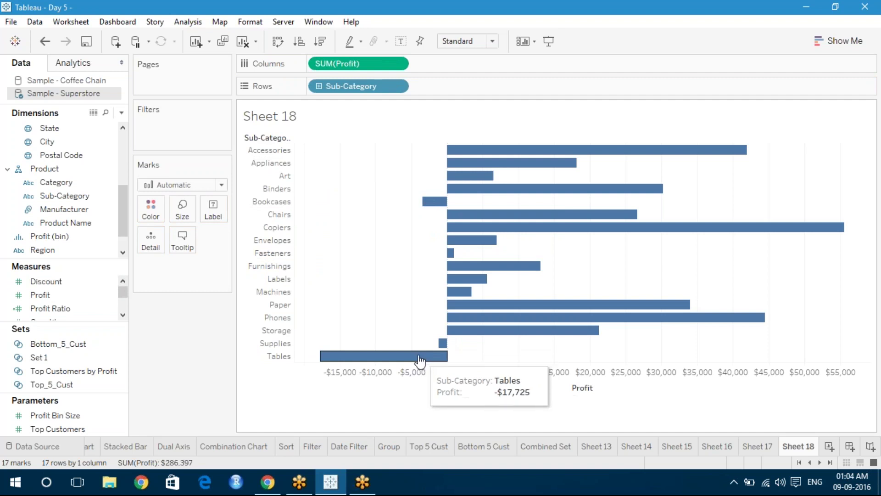
{"action": "left_click", "coordinate": [435, 205]}
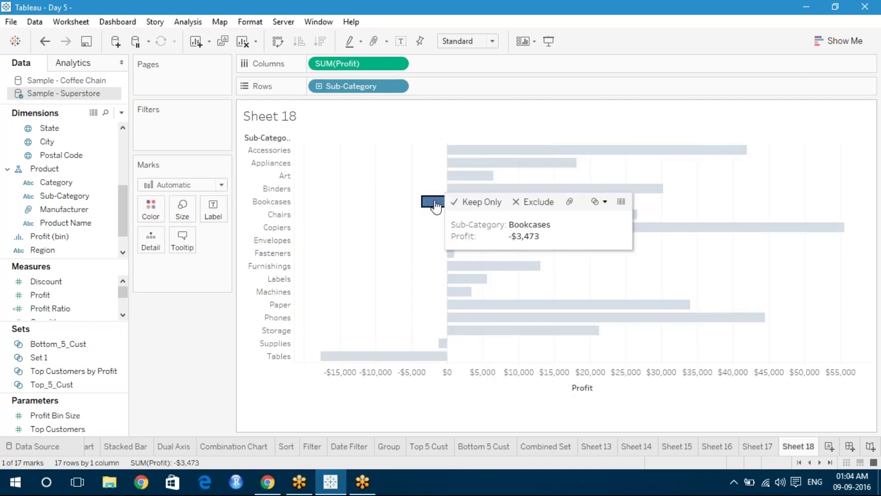
{"action": "left_click", "coordinate": [441, 344], "text": "ctrl"}
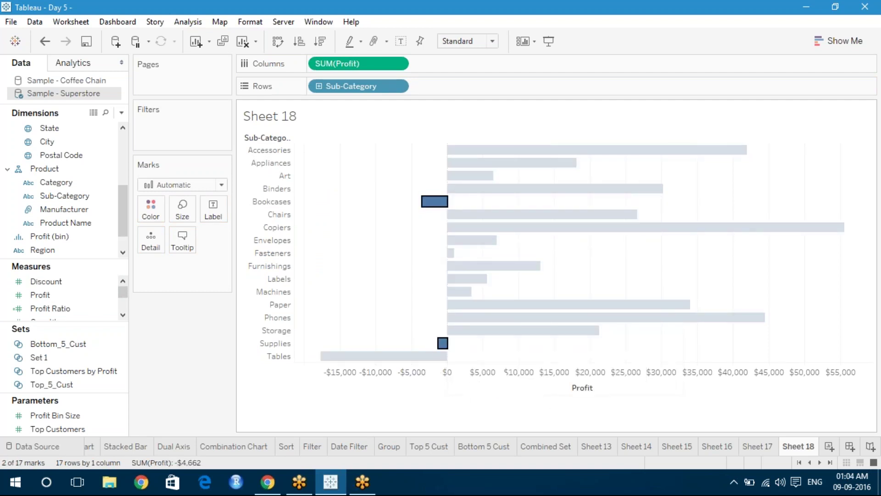
{"action": "left_click", "coordinate": [427, 357], "text": "ctrl"}
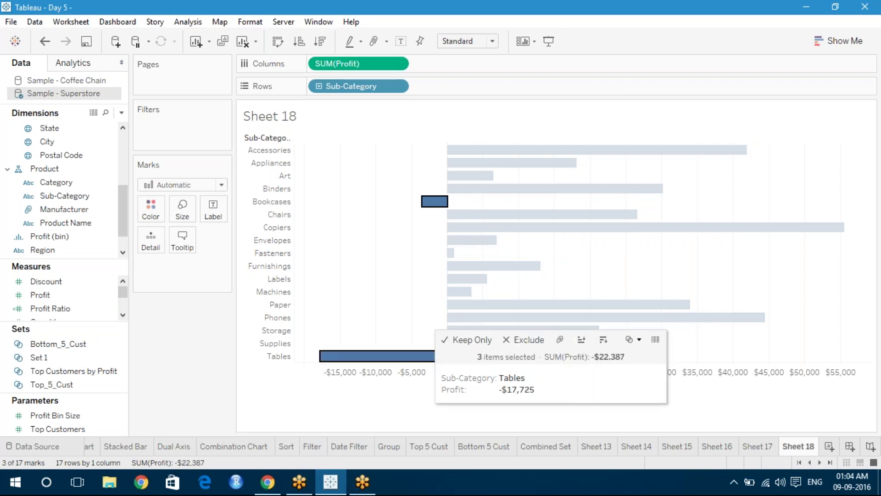
{"action": "left_click", "coordinate": [518, 347]}
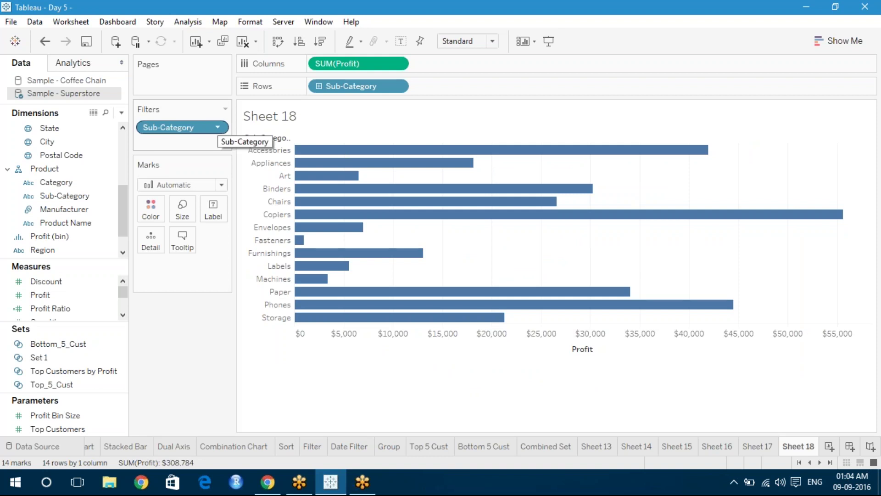
- Check the excluded values in the Sub-Category filter's settings and remove the filter from the sheet
{"action": "left_click", "coordinate": [218, 128]}
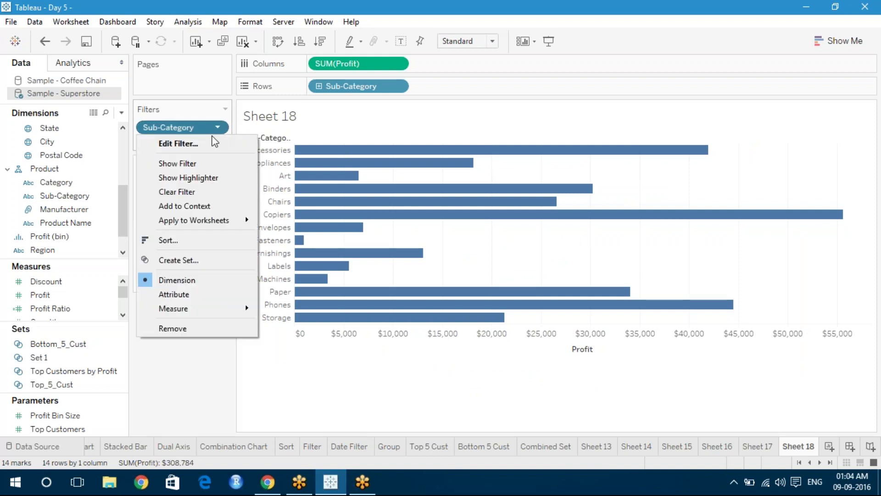
{"action": "left_click", "coordinate": [210, 144]}
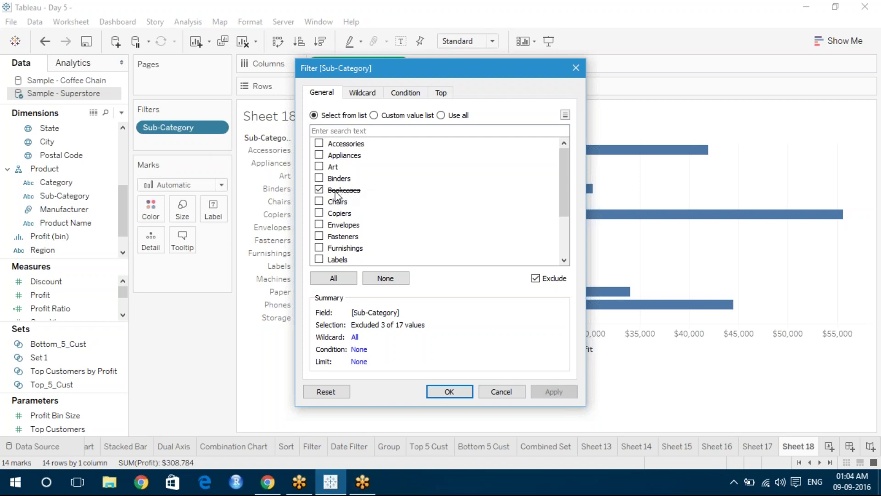
{"action": "left_click", "coordinate": [564, 233]}
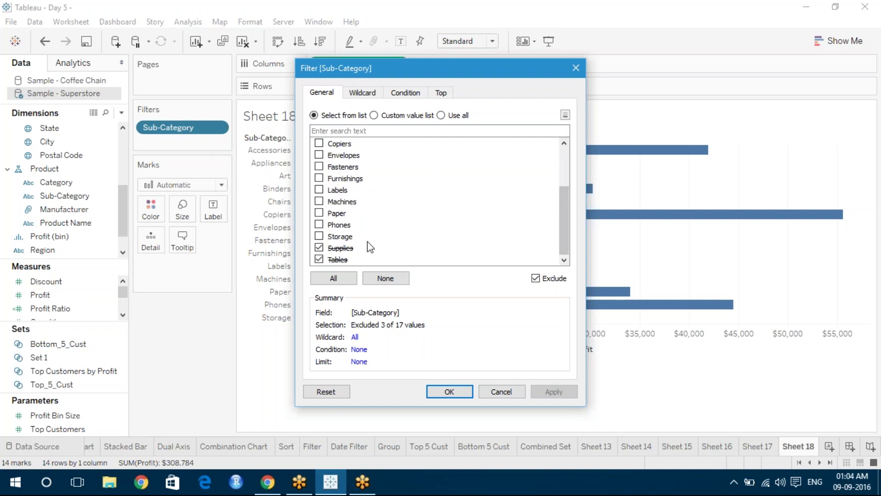
{"action": "left_click", "coordinate": [575, 67]}
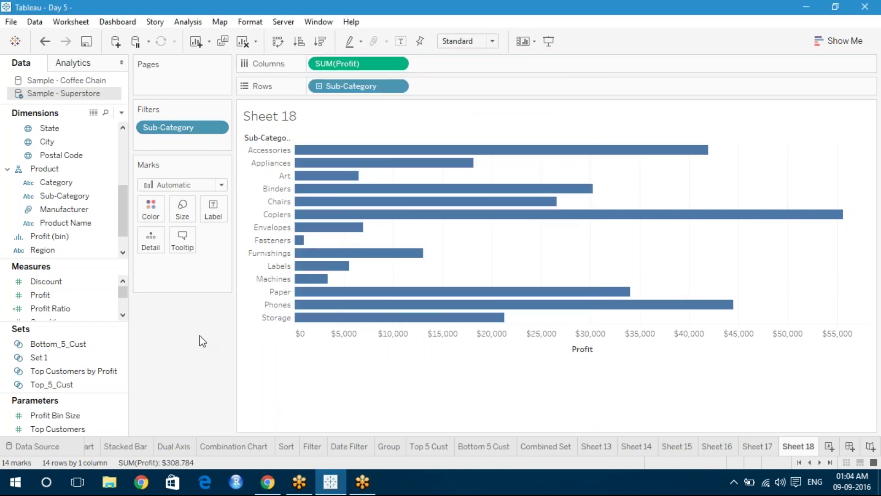
{"action": "key", "text": "Delete"}
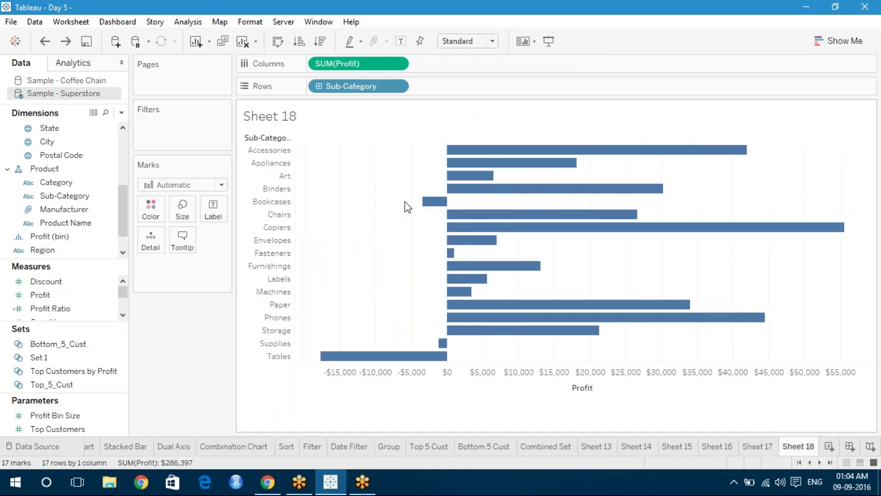
- Try keeping only the negative-profit sub-categories Bookcases, Supplies and Tables in the chart, and undo that filter
{"action": "left_click", "coordinate": [426, 203]}
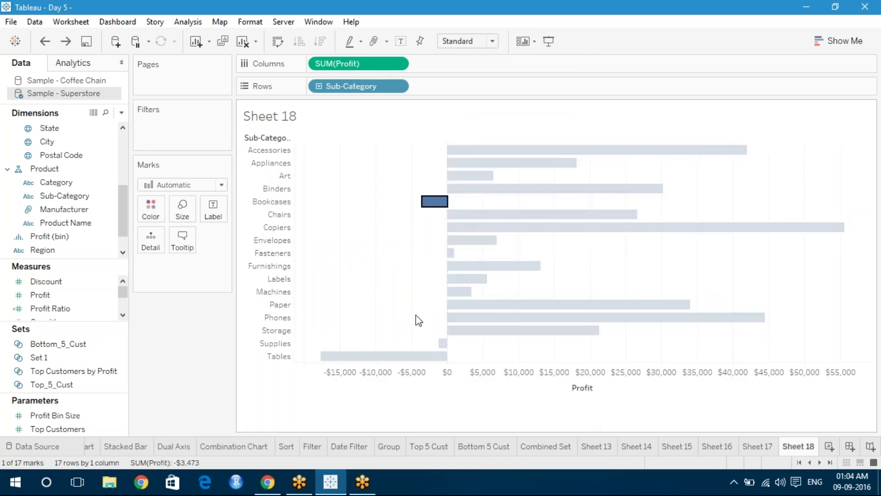
{"action": "left_click", "coordinate": [440, 344], "text": "ctrl"}
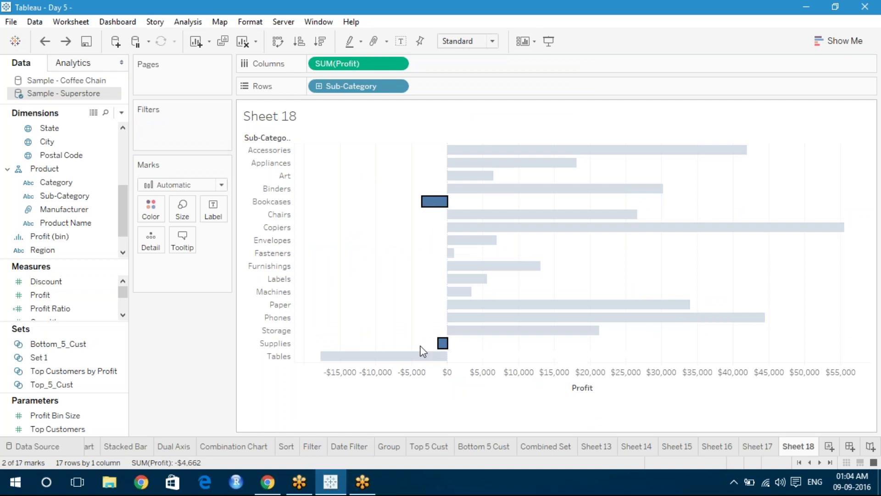
{"action": "left_click", "coordinate": [419, 357], "text": "ctrl"}
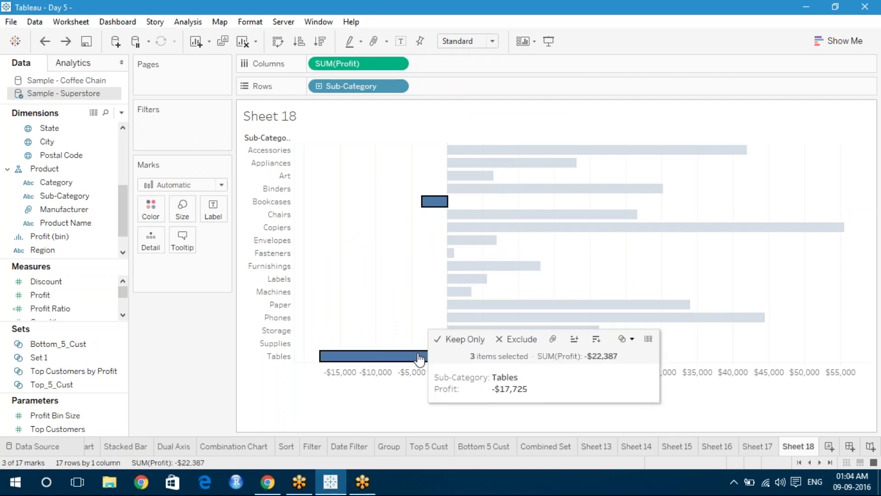
{"action": "left_click", "coordinate": [464, 339]}
{"action": "left_click", "coordinate": [399, 257]}
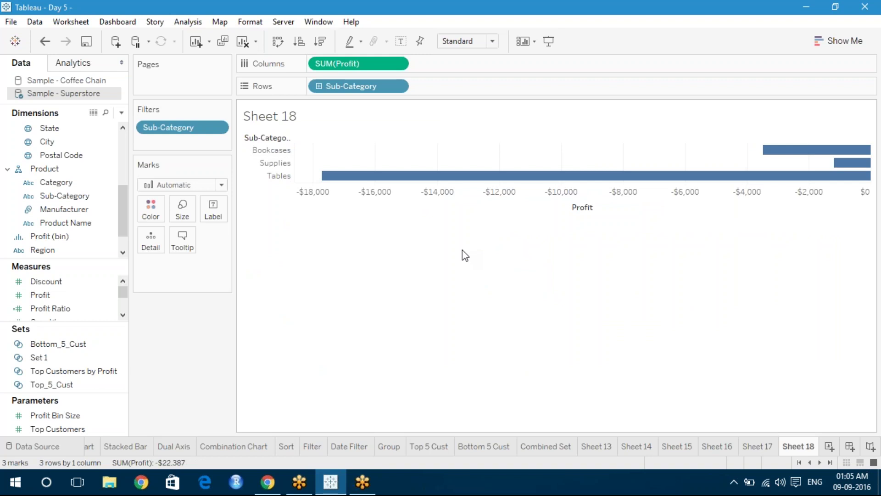
{"action": "key", "text": "ctrl+z"}
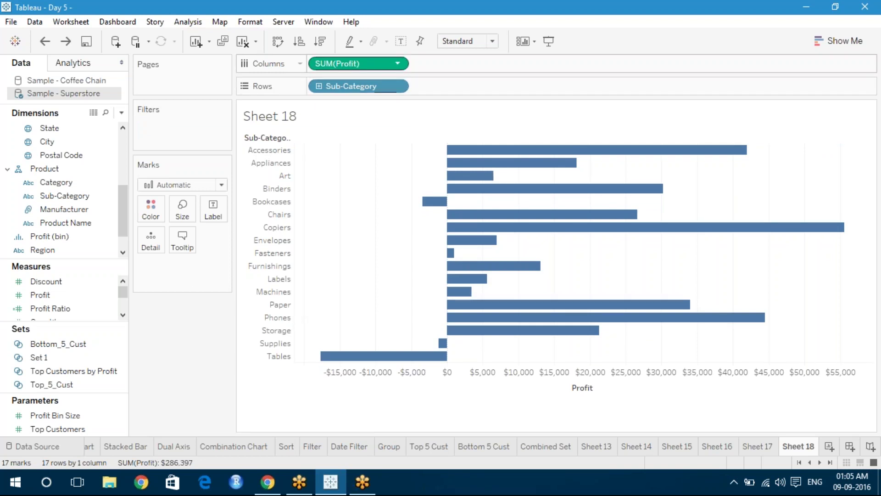
- Sort the sub-categories by descending profit and apply a Sub-Category filter that leaves out Accessories, Appliances and Art
{"action": "left_click", "coordinate": [325, 43]}
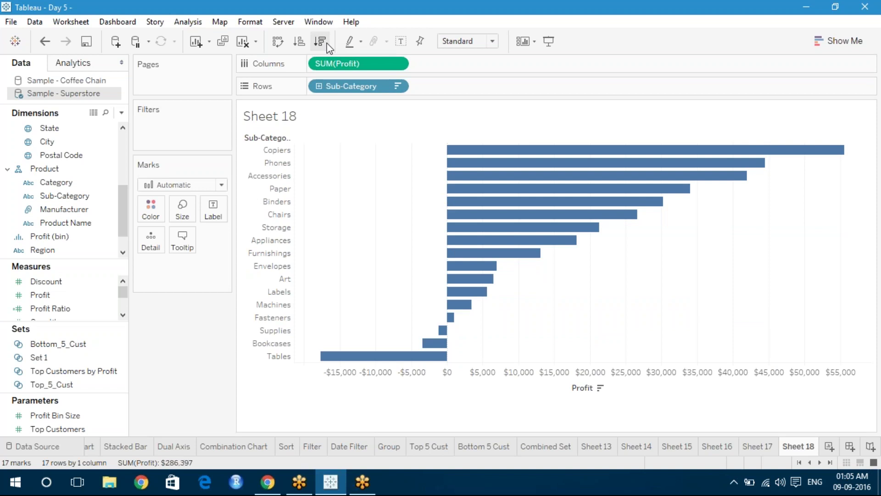
{"action": "left_click", "coordinate": [398, 87]}
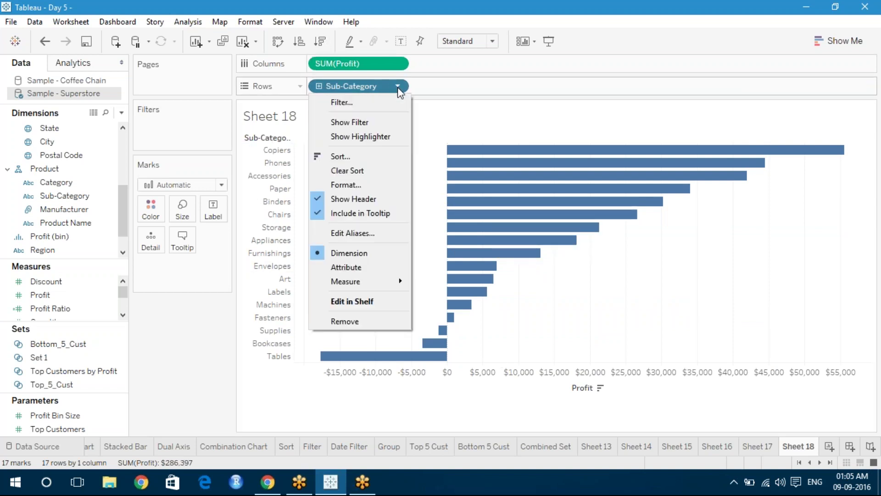
{"action": "left_click", "coordinate": [360, 102]}
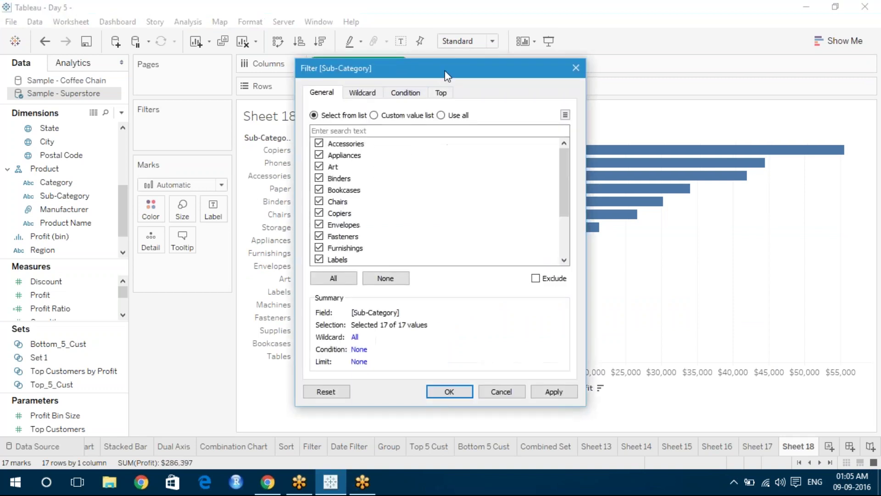
{"action": "left_click_drag", "start_coordinate": [448, 73], "coordinate": [528, 87]}
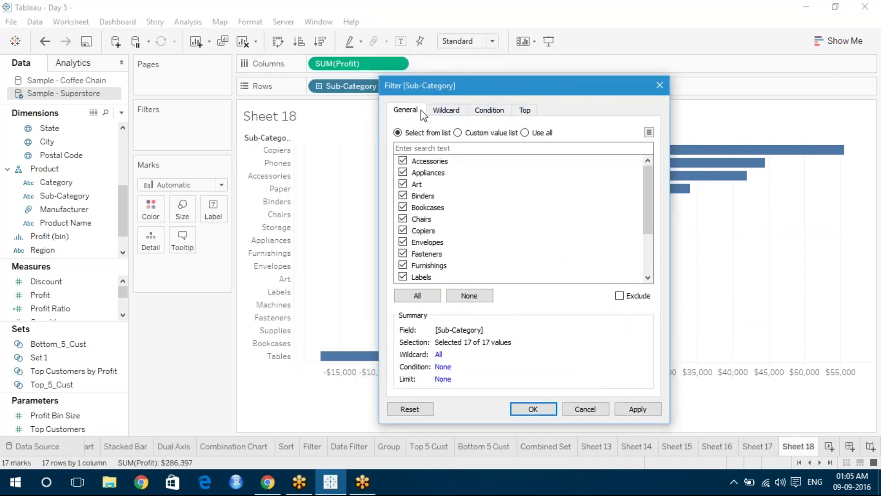
{"action": "left_click", "coordinate": [403, 161]}
{"action": "left_click", "coordinate": [403, 173]}
{"action": "left_click", "coordinate": [403, 184]}
{"action": "left_click_drag", "start_coordinate": [522, 84], "coordinate": [564, 9]}
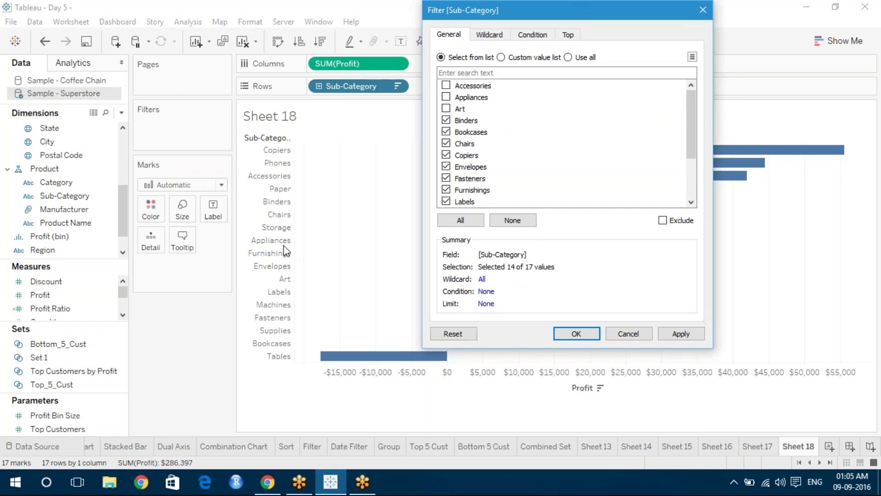
{"action": "left_click", "coordinate": [681, 335]}
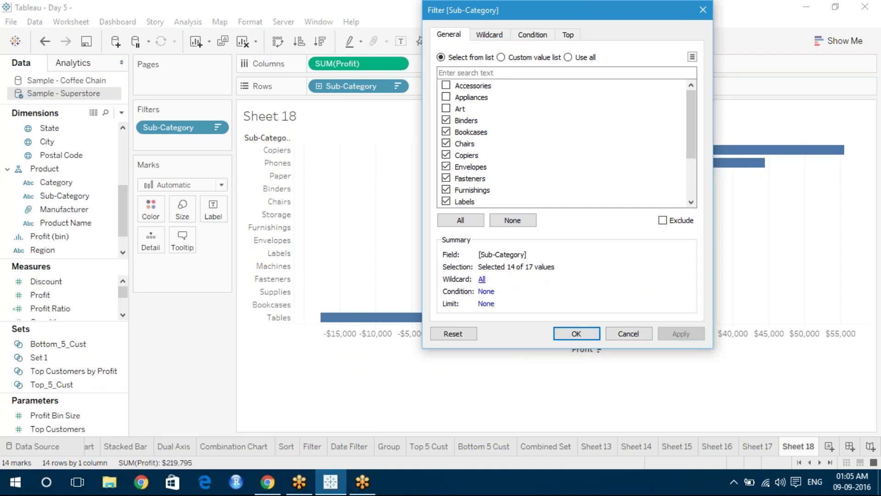
- Apply a wildcard condition to the Sub-Category filter that matches values starting with "C"
{"action": "left_click", "coordinate": [489, 34]}
{"action": "left_click", "coordinate": [442, 100]}
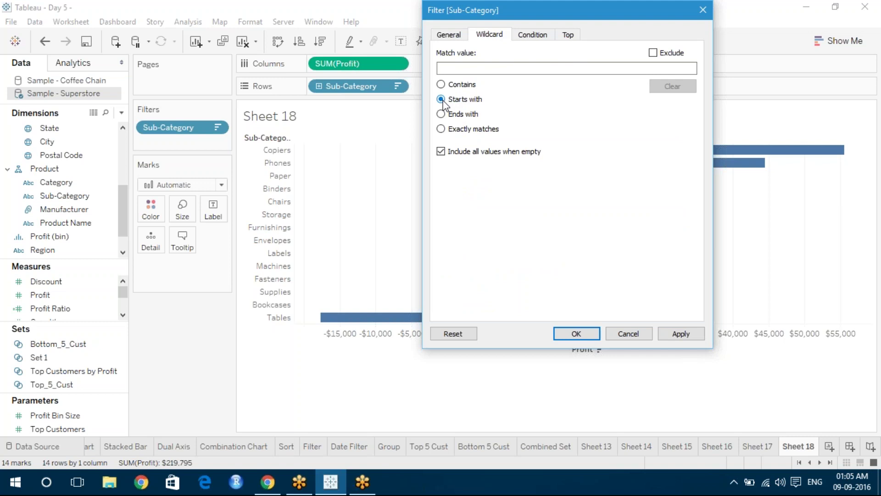
{"action": "left_click", "coordinate": [455, 68]}
{"action": "type", "text": "C"}
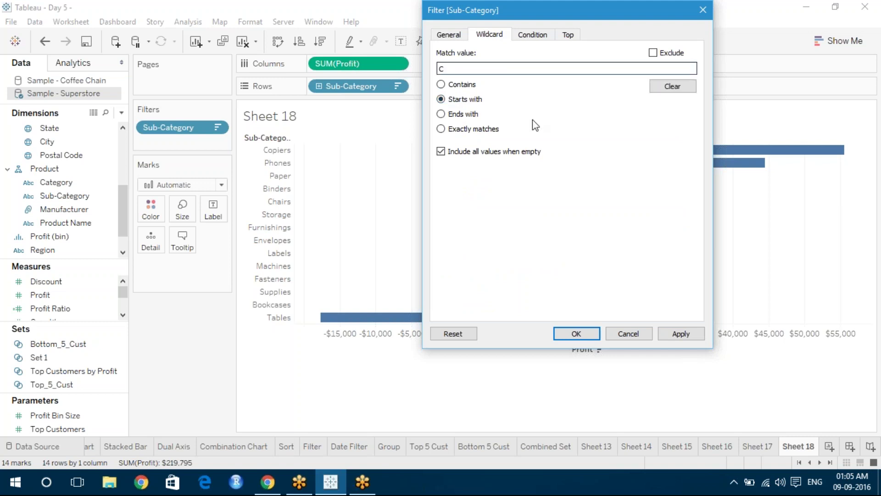
{"action": "left_click", "coordinate": [680, 334]}
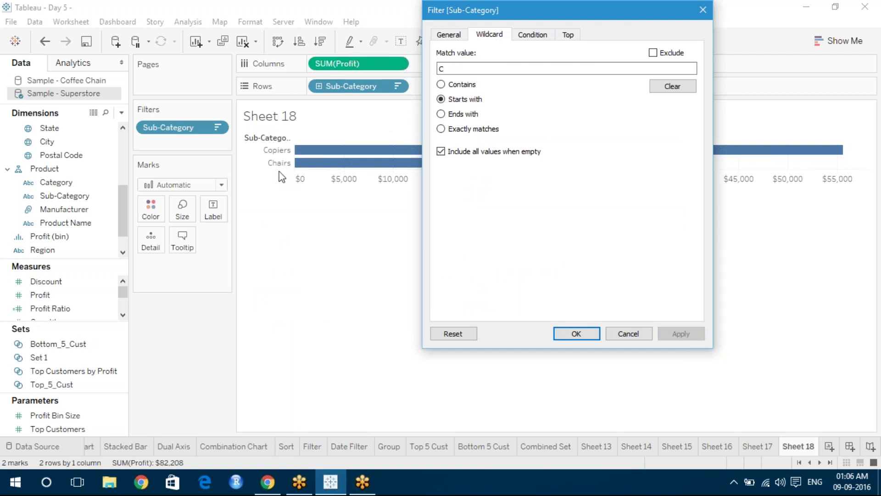
- Change the Sub-Category wildcard to match values ending with "s" and apply it
{"action": "left_click", "coordinate": [442, 115]}
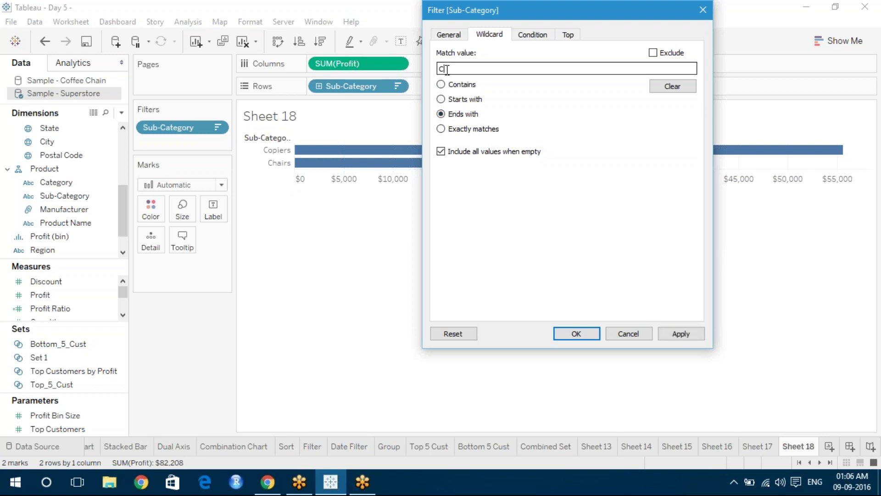
{"action": "left_click", "coordinate": [446, 69]}
{"action": "key", "text": "BackSpace"}
{"action": "type", "text": "s"}
{"action": "left_click", "coordinate": [688, 334]}
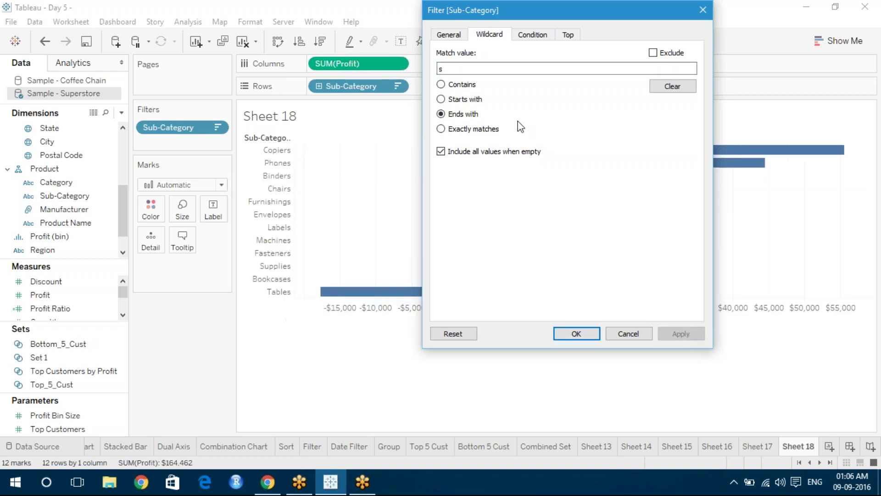
- Change the Sub-Category wildcard to match exactly "Binders" and apply it
{"action": "left_click", "coordinate": [441, 129]}
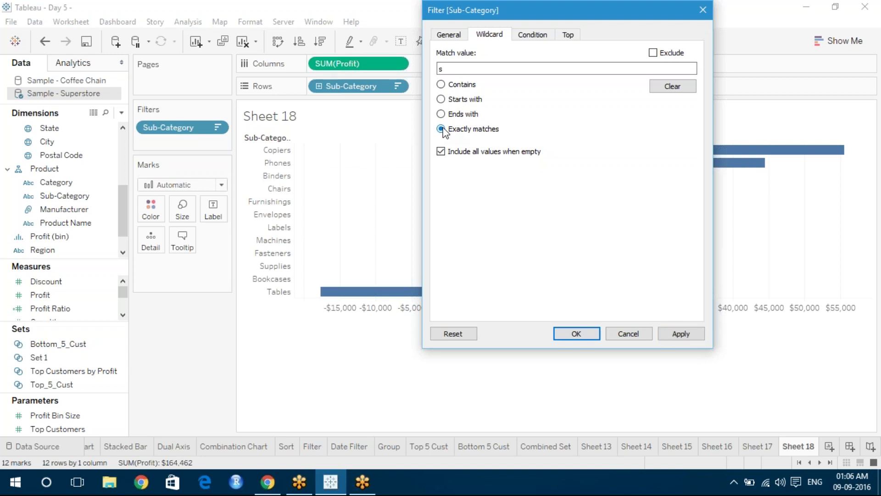
{"action": "double_click", "coordinate": [446, 69]}
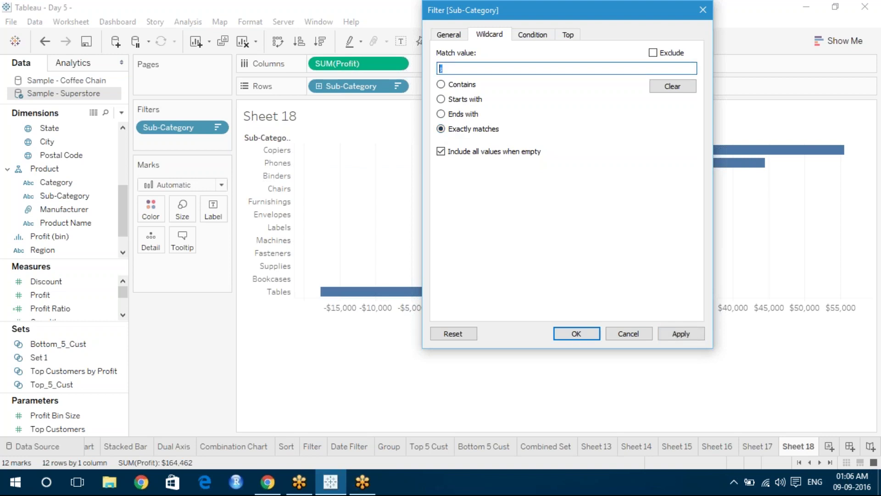
{"action": "type", "text": "Binders"}
{"action": "left_click", "coordinate": [671, 332]}
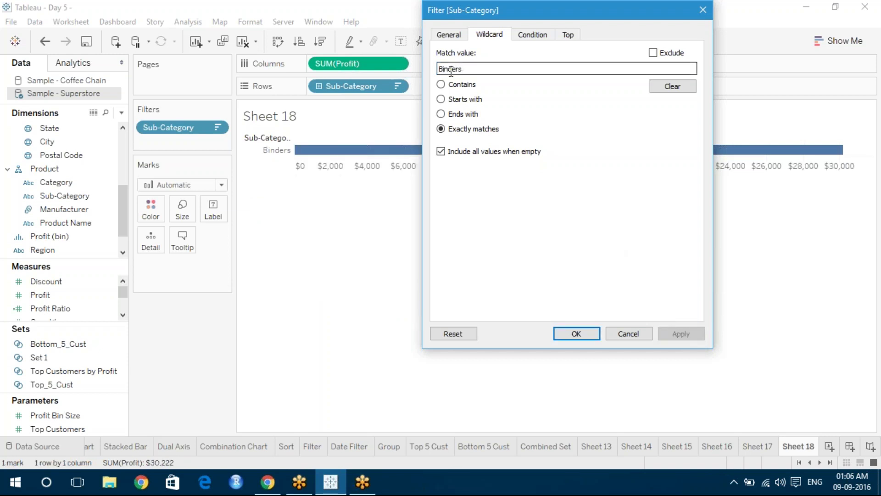
- Clear the wildcard value and apply a Sub-Category wildcard for values that contain "a"
{"action": "left_click", "coordinate": [667, 87]}
{"action": "left_click", "coordinate": [442, 85]}
{"action": "left_click", "coordinate": [454, 69]}
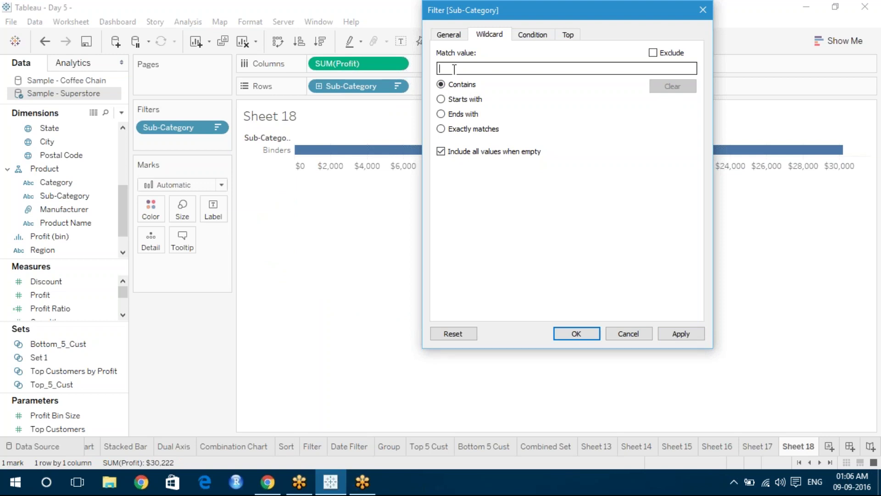
{"action": "type", "text": "a"}
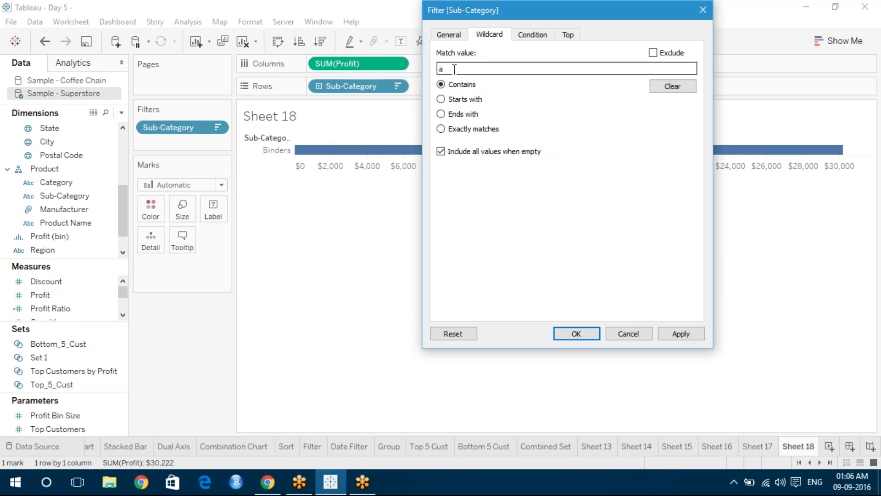
{"action": "left_click", "coordinate": [678, 335]}
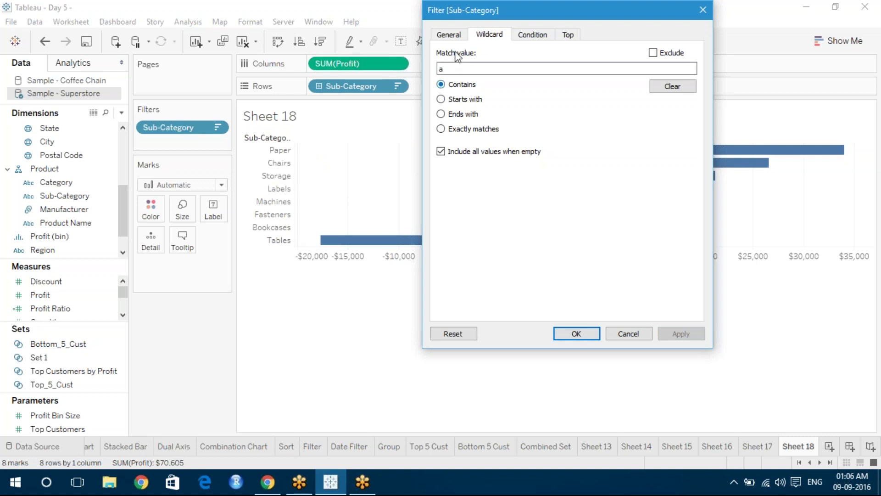
- Add a by-field condition to the Sub-Category filter that requires the sum of Profit to be > 0, and apply it
{"action": "left_click", "coordinate": [450, 37]}
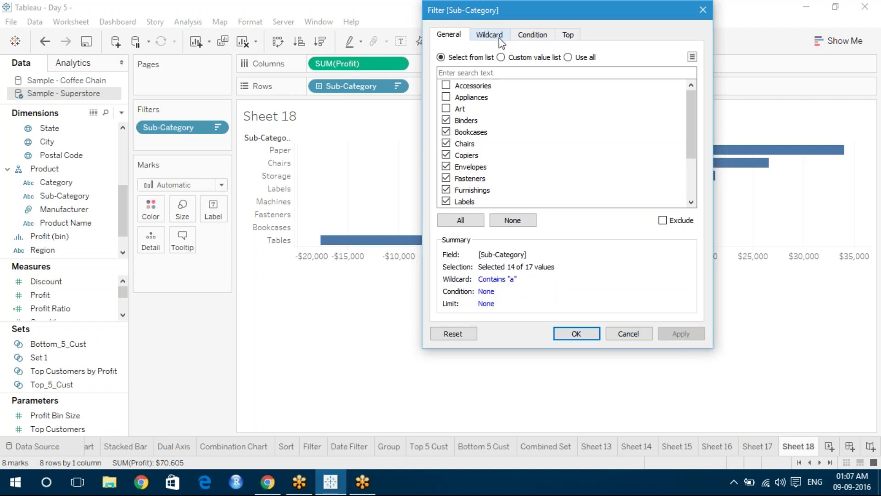
{"action": "left_click", "coordinate": [528, 41]}
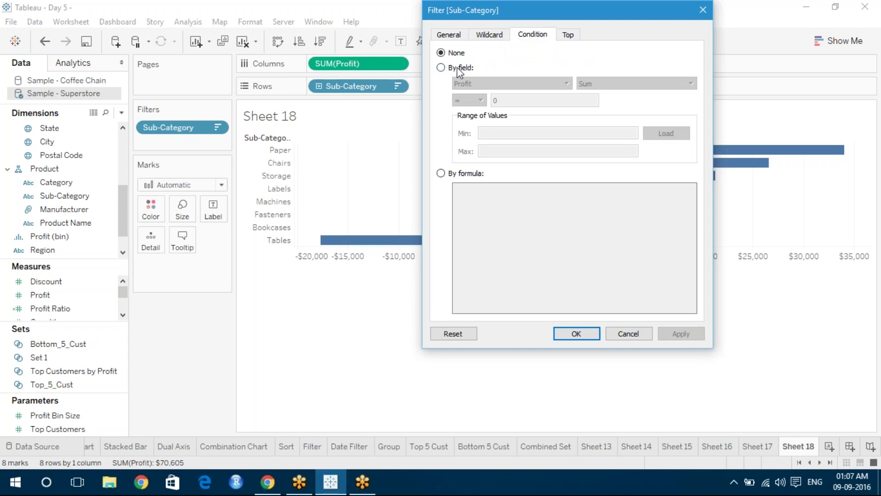
{"action": "left_click", "coordinate": [442, 68]}
{"action": "left_click_drag", "start_coordinate": [547, 10], "coordinate": [649, 77]}
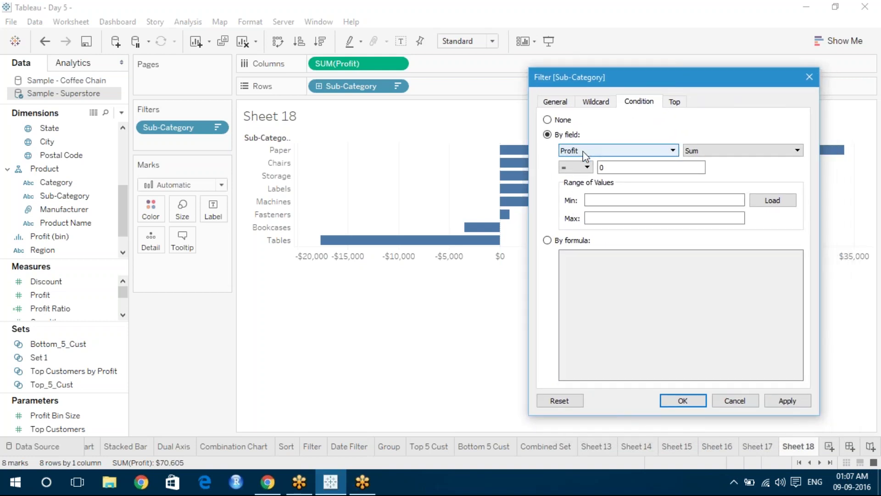
{"action": "left_click", "coordinate": [587, 169]}
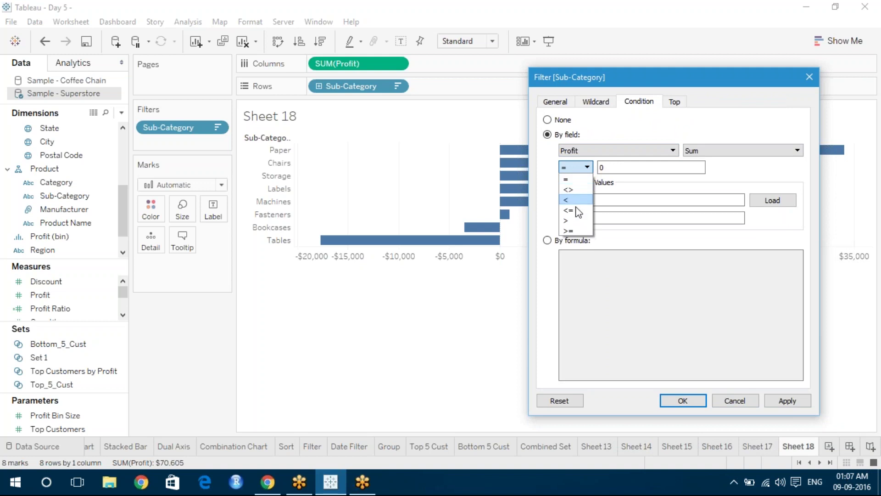
{"action": "left_click", "coordinate": [576, 220]}
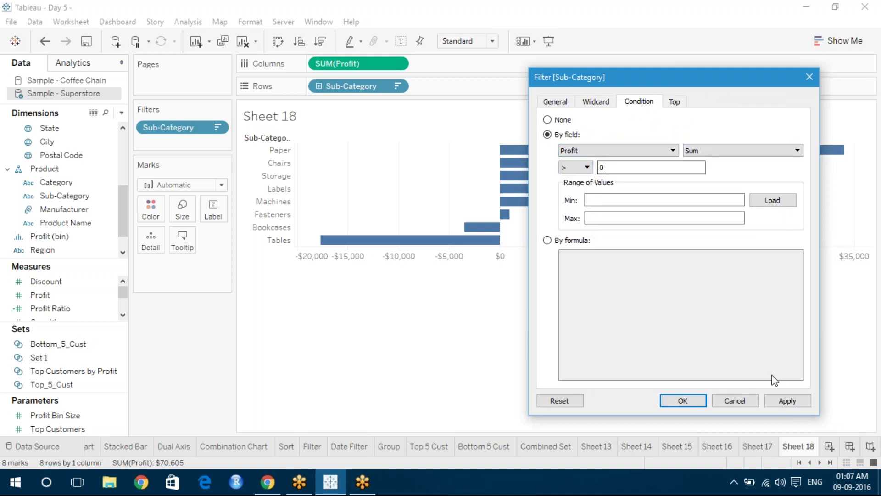
{"action": "left_click", "coordinate": [786, 402]}
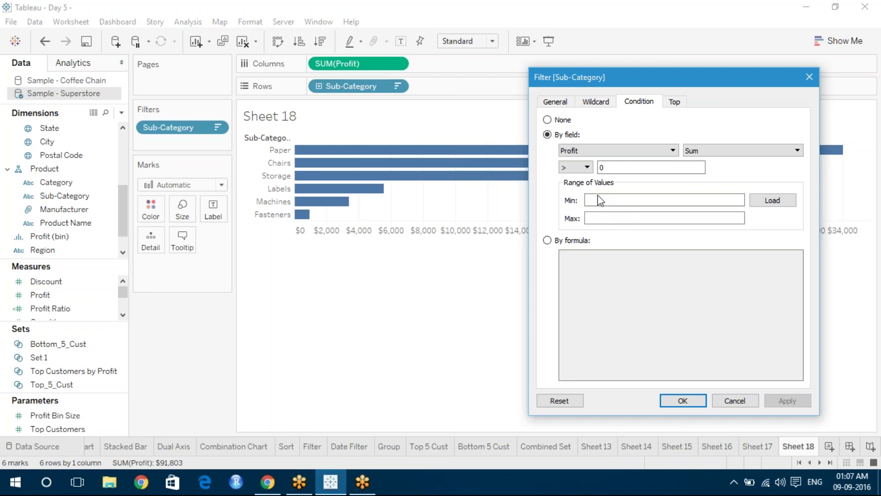
- Load the range of Profit values for the by-field condition and look over the formula and comparison operator options
{"action": "left_click", "coordinate": [765, 202]}
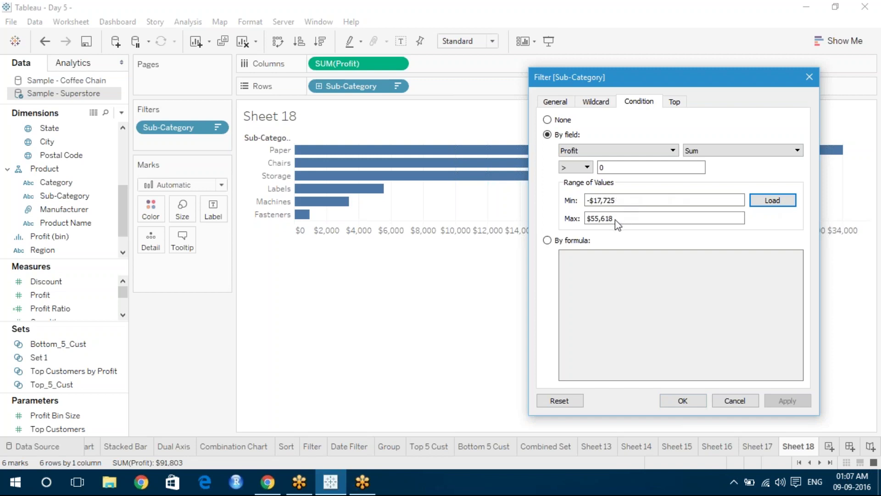
{"action": "left_click", "coordinate": [548, 240]}
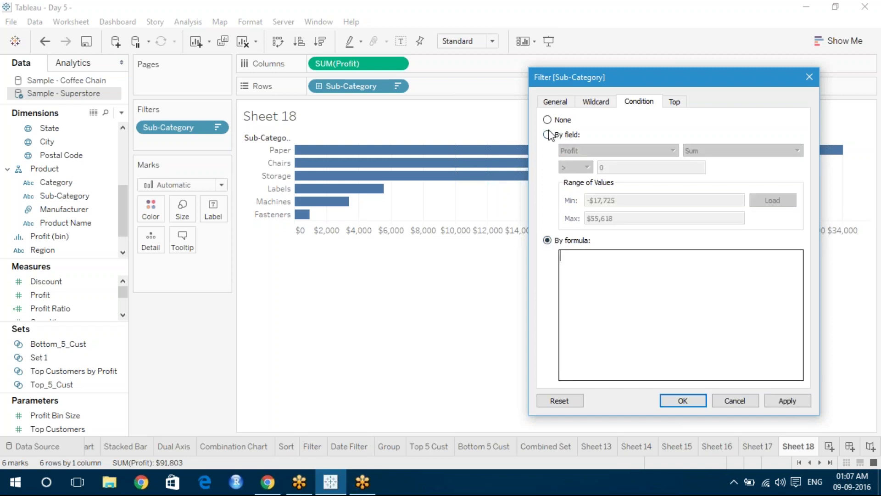
{"action": "left_click", "coordinate": [547, 134]}
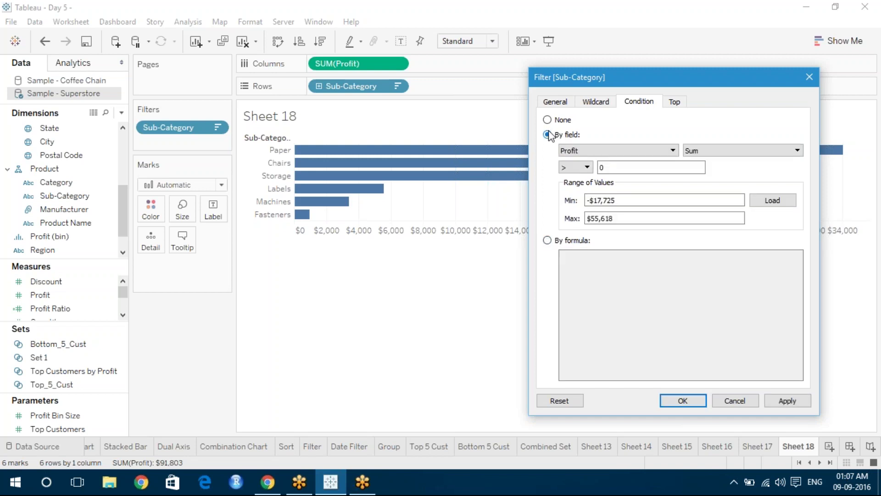
{"action": "left_click", "coordinate": [587, 169]}
{"action": "left_click", "coordinate": [588, 169]}
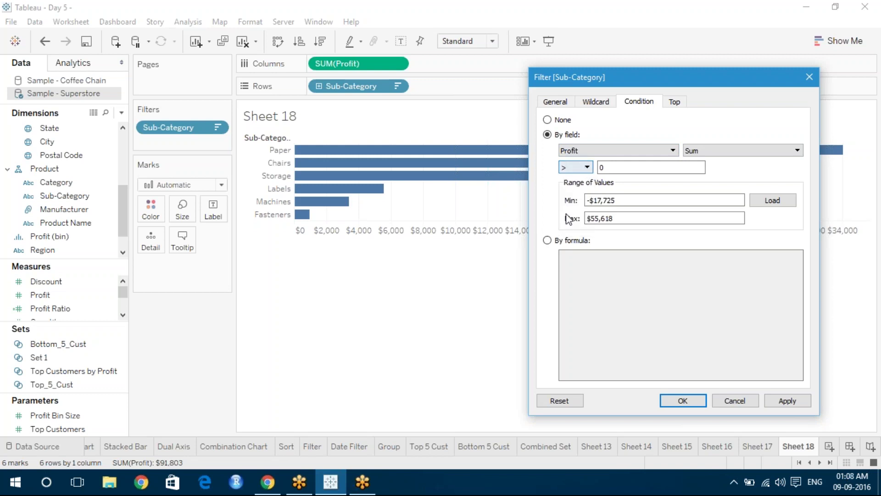
- Switch the Sub-Category filter condition to a formula and enter SUM([Profit]) > 2000 as its first part
{"action": "left_click", "coordinate": [548, 240]}
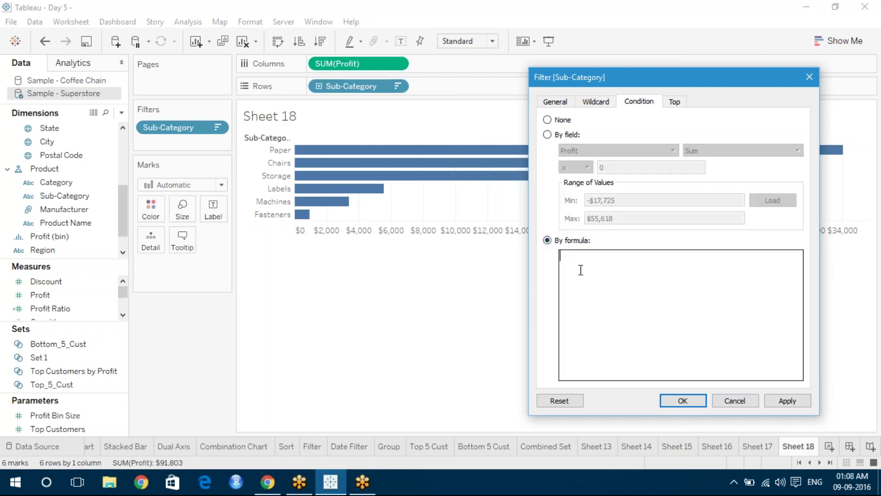
{"action": "type", "text": "sum"}
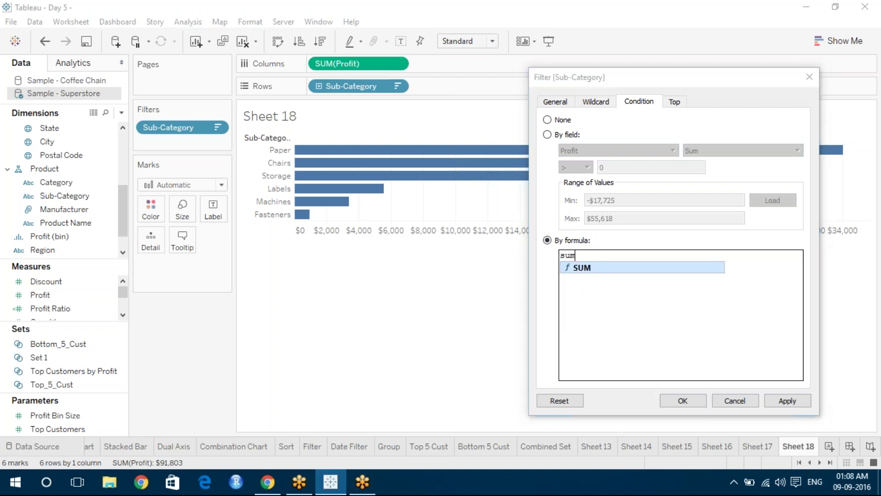
{"action": "key", "text": "Return"}
{"action": "type", "text": "profi"}
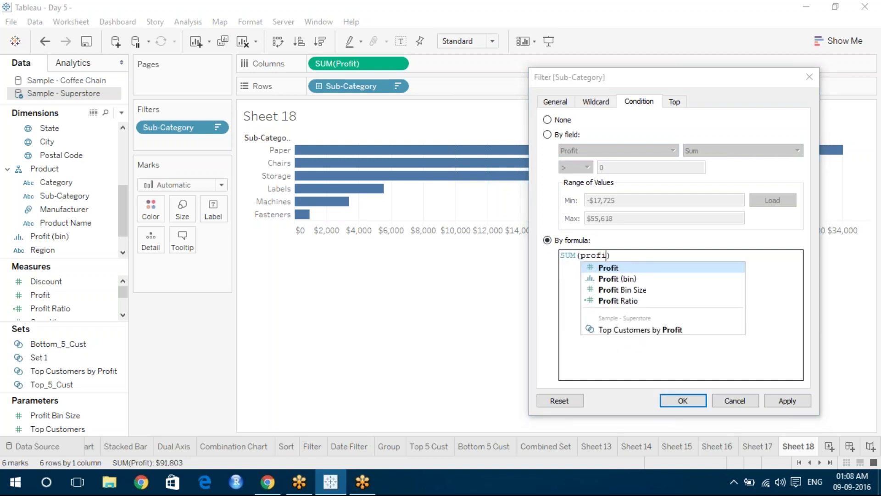
{"action": "key", "text": "Return"}
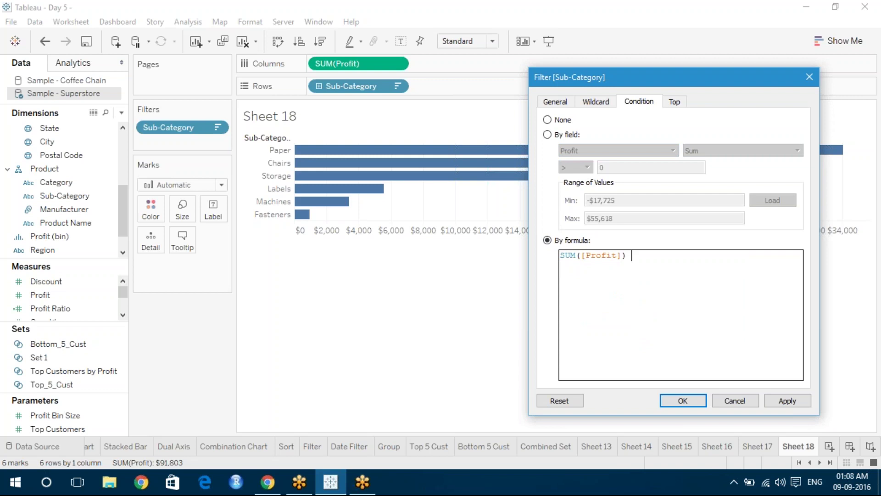
{"action": "type", "text": ">"}
{"action": "type", "text": " 50"}
{"action": "key", "text": "BackSpace"}
{"action": "key", "text": "BackSpace"}
{"action": "type", "text": "2000 an"}
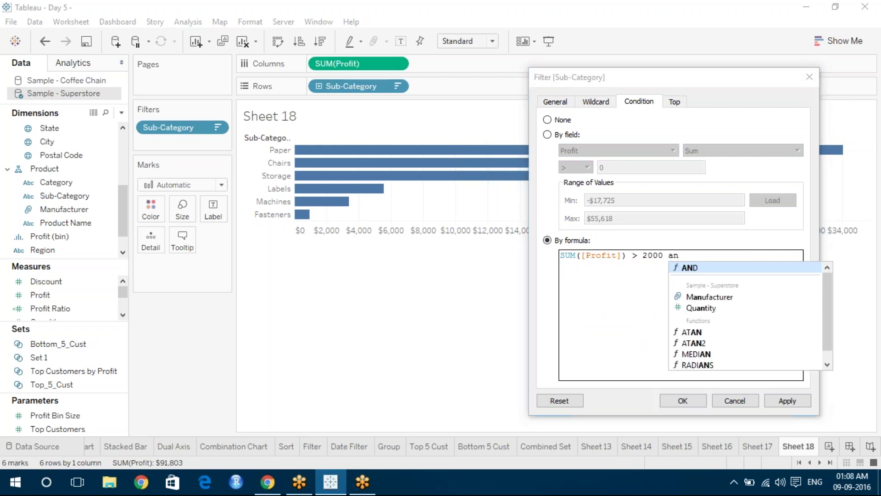
- Complete the condition formula with AND SUM([Profit]) < 5000 and apply it
{"action": "key", "text": "Return"}
{"action": "type", "text": "sum(prof"}
{"action": "key", "text": "Return"}
{"action": "type", "text": ") "}
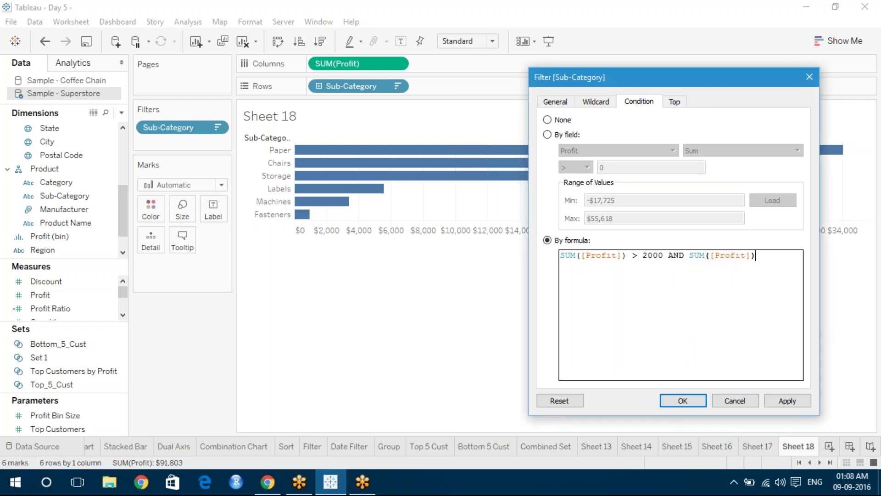
{"action": "type", "text": "< 500"}
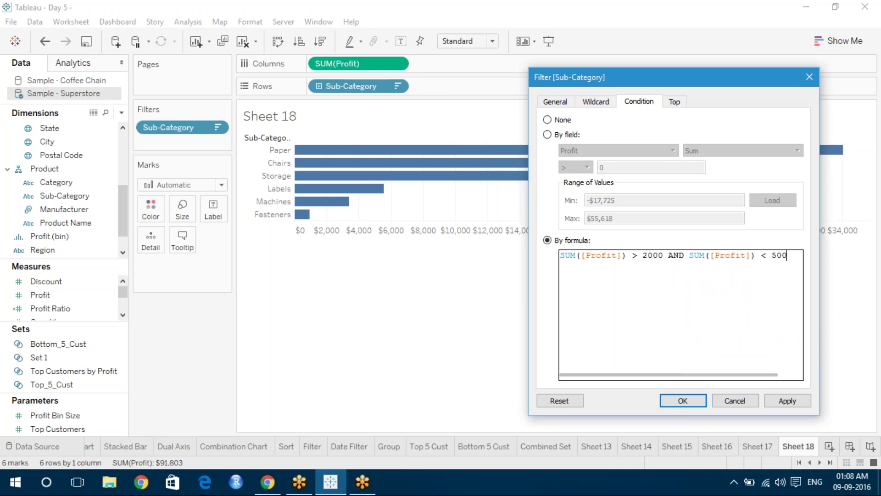
{"action": "type", "text": "0"}
{"action": "left_click", "coordinate": [772, 404]}
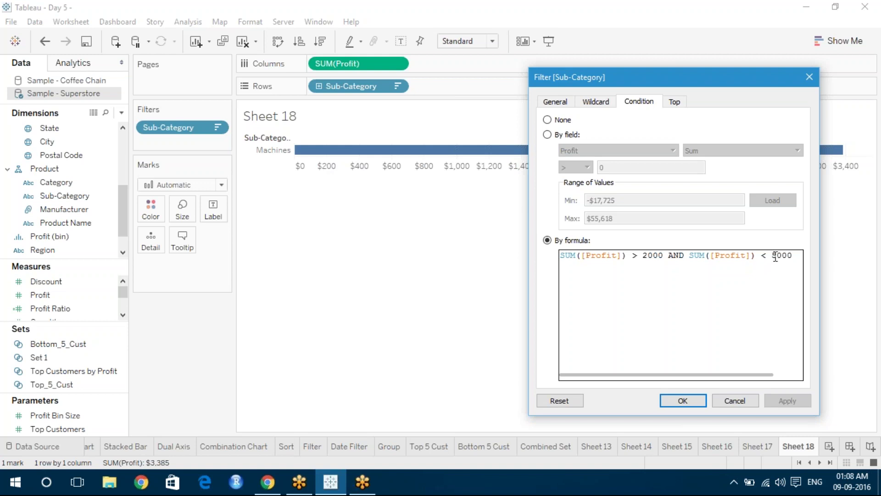
- Raise the upper Profit limit in the condition formula to 10000 and apply it
{"action": "left_click_drag", "start_coordinate": [775, 256], "coordinate": [773, 256]}
{"action": "type", "text": "10"}
{"action": "left_click", "coordinate": [788, 400]}
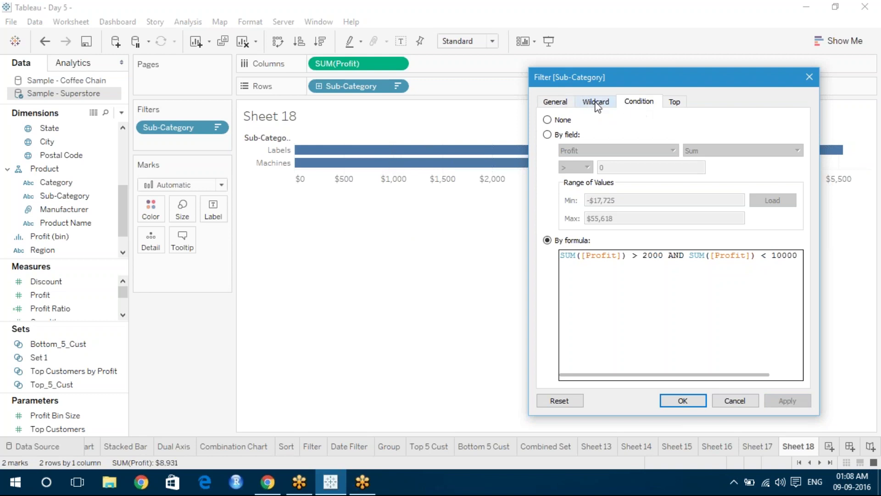
- Review the summary of the Sub-Category filter's selection, wildcard and condition, and accept the filter
{"action": "left_click", "coordinate": [567, 106]}
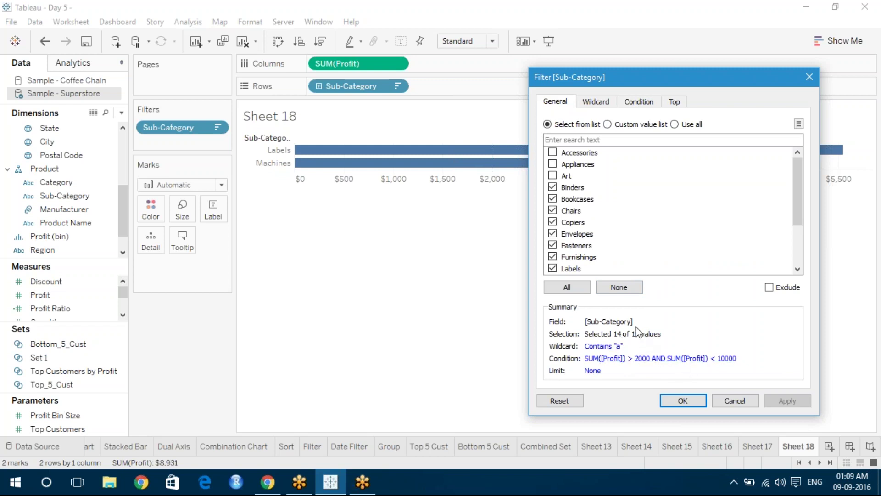
{"action": "left_click", "coordinate": [551, 404]}
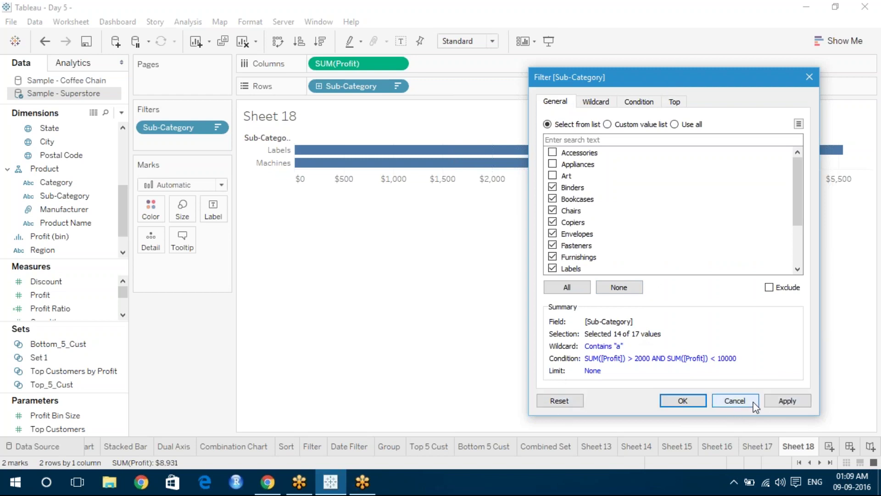
{"action": "left_click", "coordinate": [772, 399]}
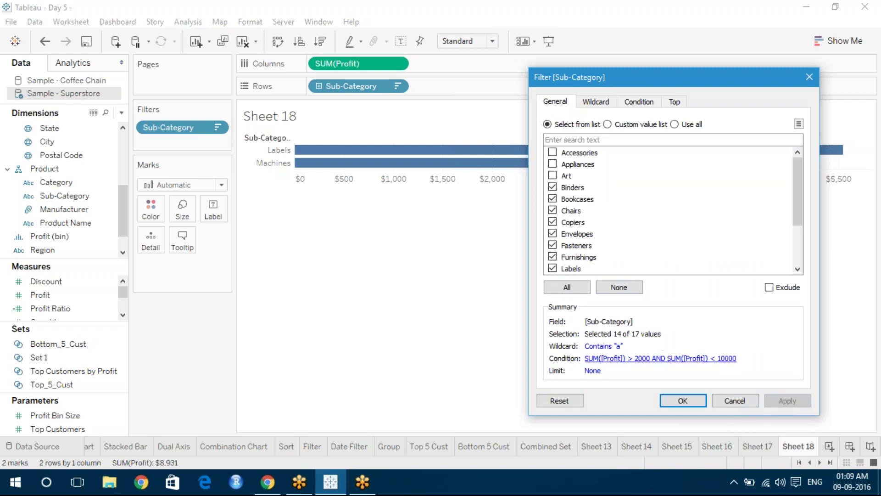
{"action": "left_click", "coordinate": [683, 401]}
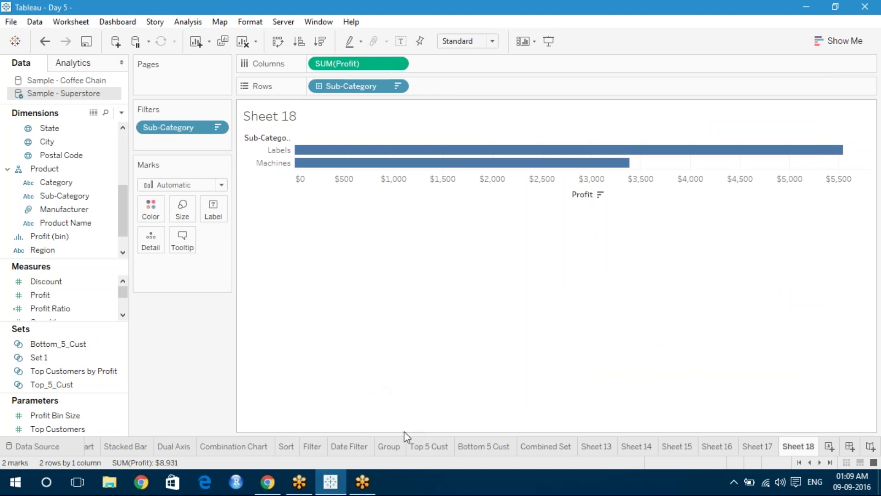
- On the Filter sheet, add Sub-Category as a filter and look over its top and condition options
{"action": "left_click", "coordinate": [394, 447]}
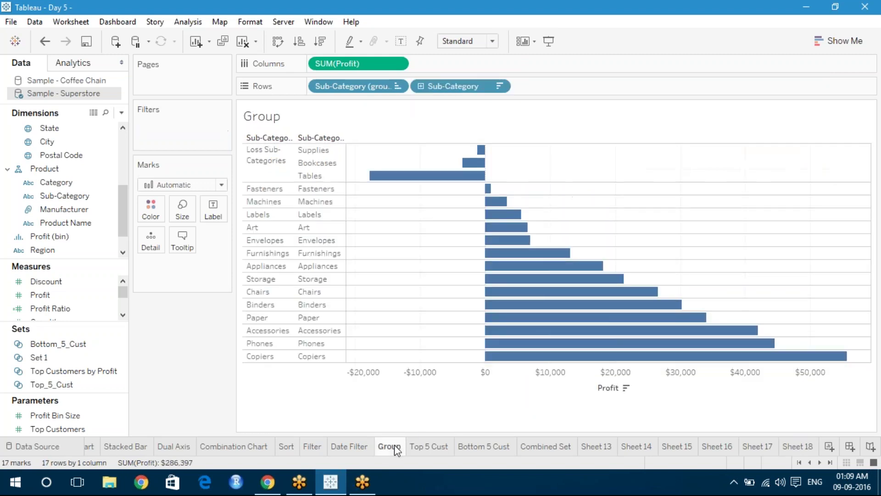
{"action": "left_click", "coordinate": [324, 449]}
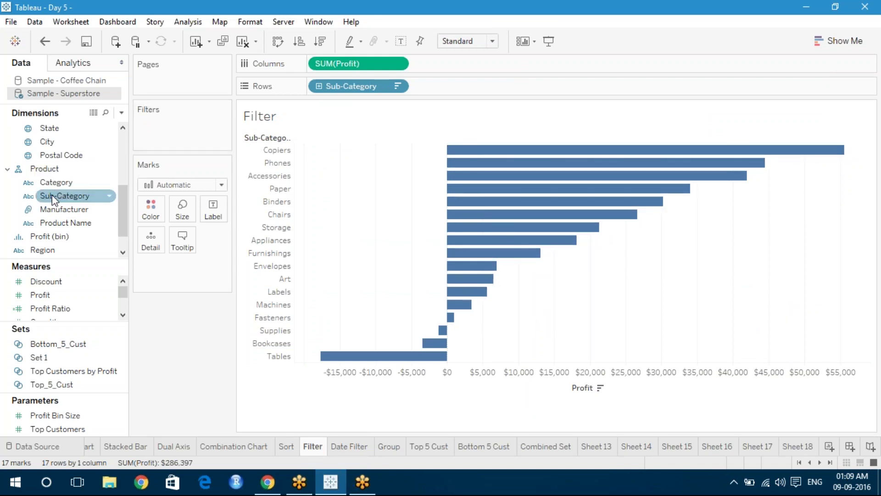
{"action": "left_click_drag", "start_coordinate": [52, 197], "coordinate": [156, 130]}
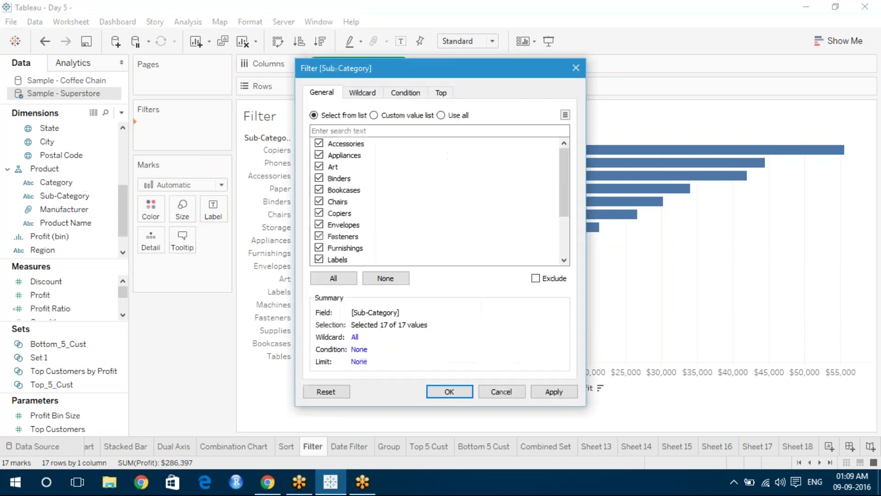
{"action": "left_click", "coordinate": [441, 94]}
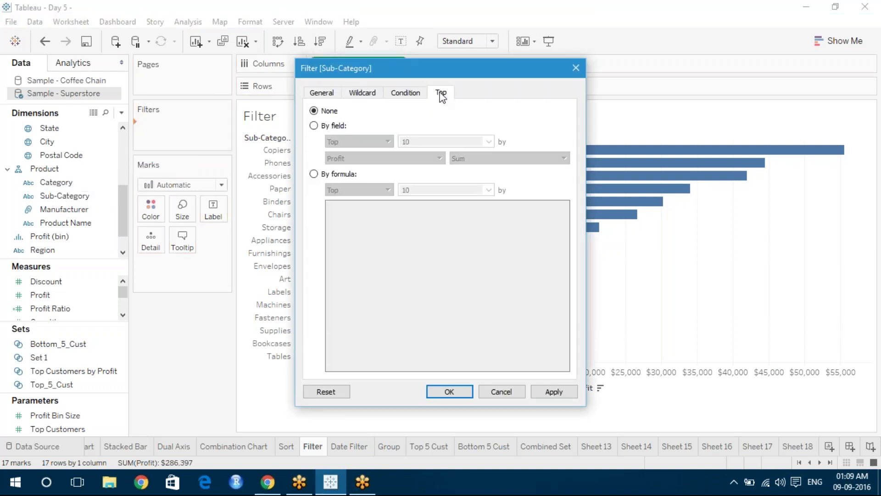
{"action": "left_click", "coordinate": [407, 95]}
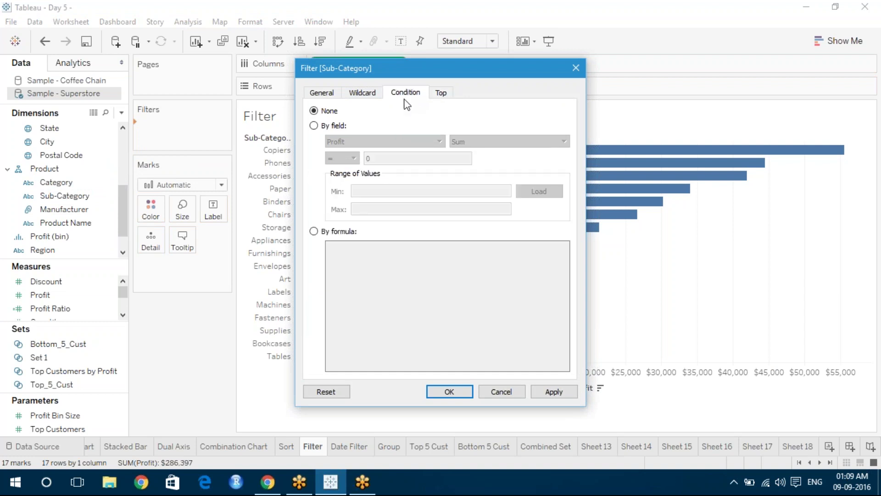
{"action": "left_click_drag", "start_coordinate": [472, 72], "coordinate": [700, 18]}
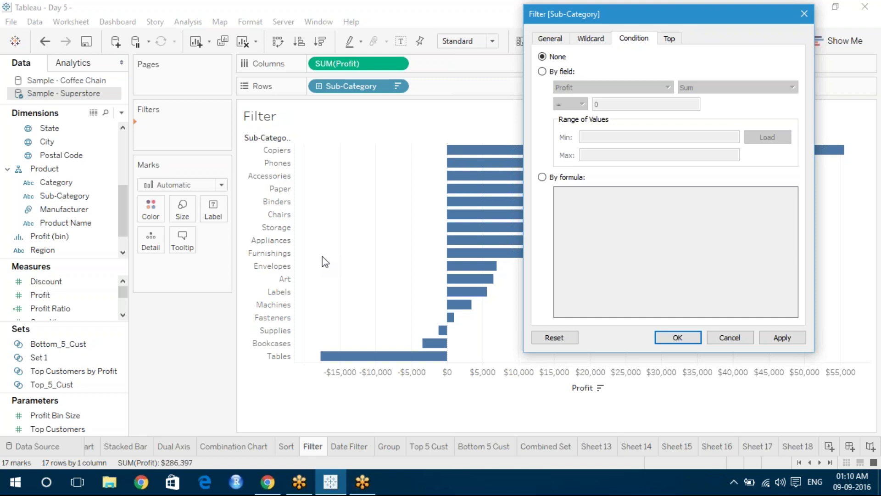
{"action": "left_click_drag", "start_coordinate": [553, 10], "coordinate": [374, 60]}
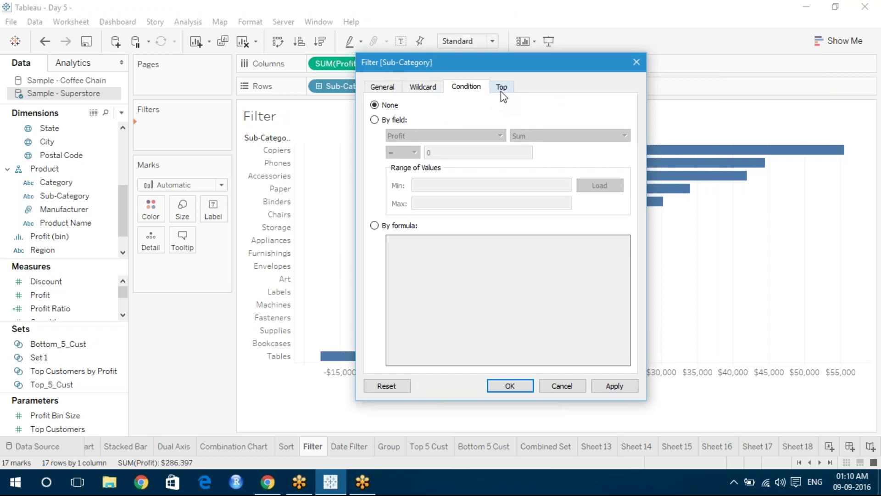
- Limit the Sub-Category filter to the top 5 by sum of Profit, apply it and accept the filter
{"action": "left_click", "coordinate": [501, 88]}
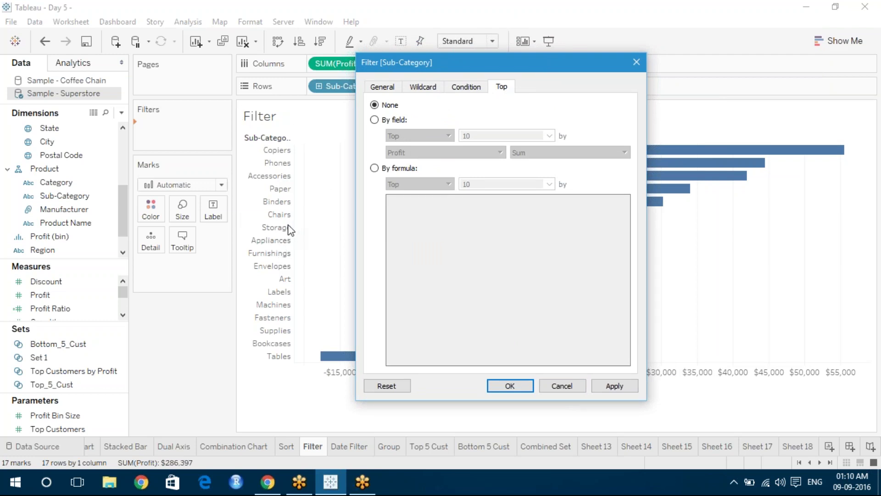
{"action": "left_click", "coordinate": [375, 120]}
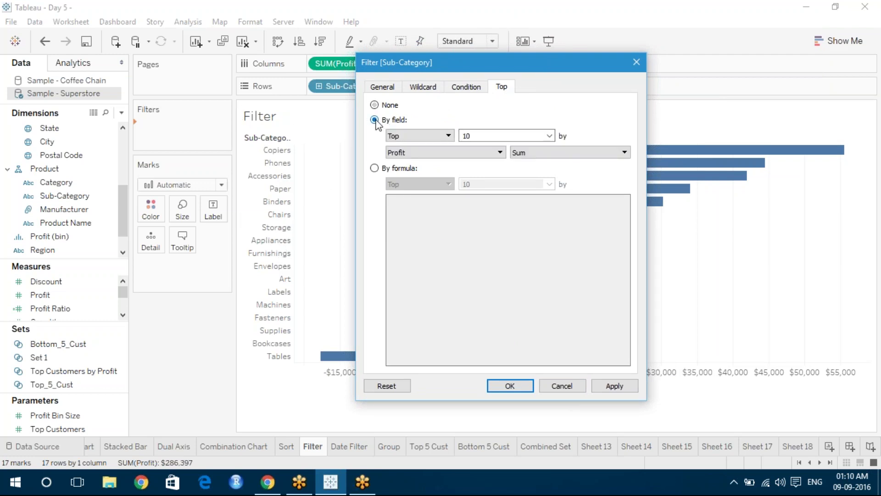
{"action": "left_click", "coordinate": [472, 138]}
{"action": "double_click", "coordinate": [470, 136]}
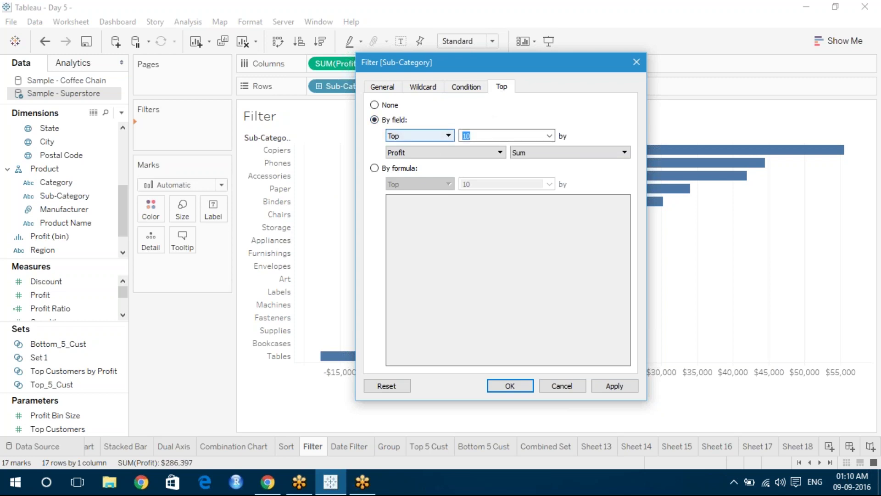
{"action": "type", "text": "5"}
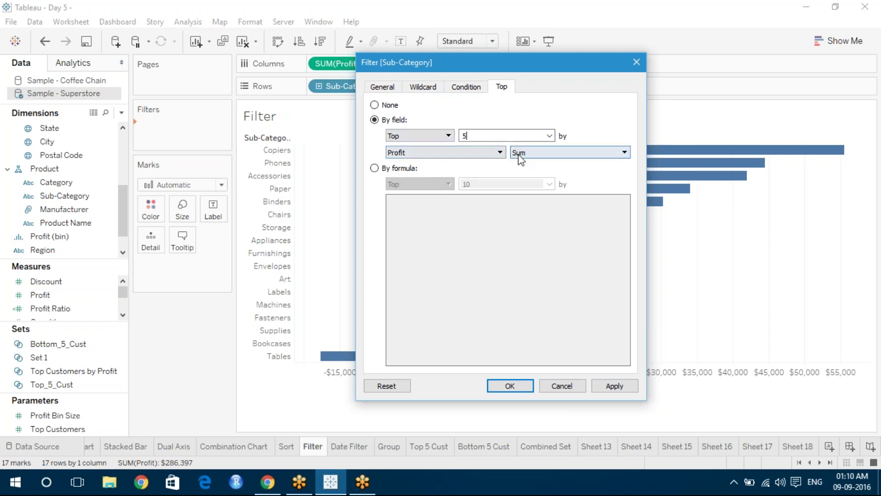
{"action": "left_click", "coordinate": [611, 386]}
{"action": "left_click", "coordinate": [507, 388]}
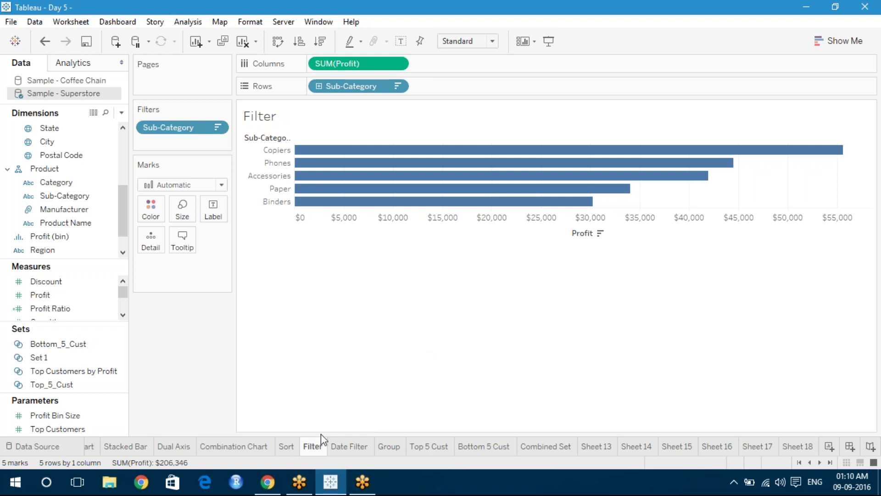
- On the Date Filter sheet, add Order Date as a filter based on years
{"action": "left_click", "coordinate": [354, 455]}
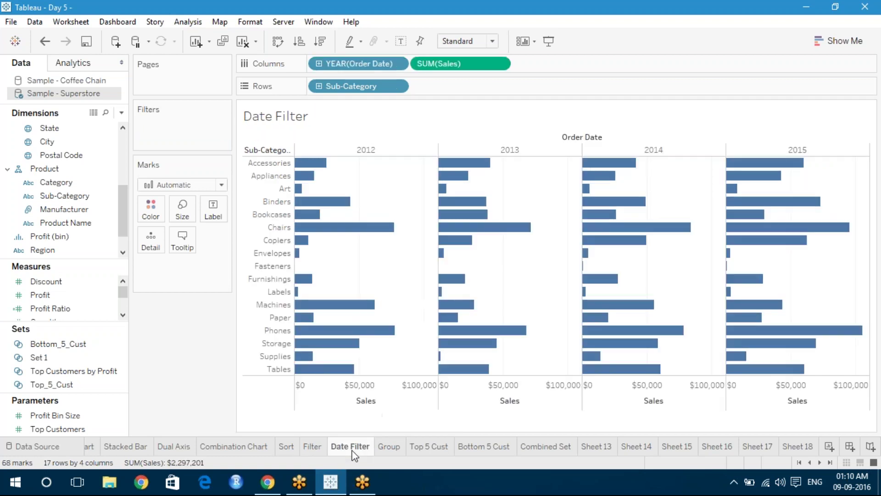
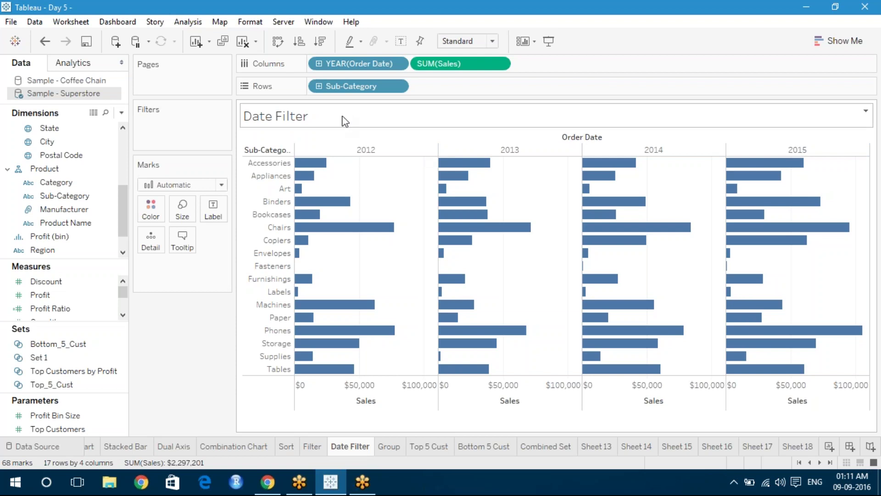
{"action": "left_click", "coordinate": [94, 182]}
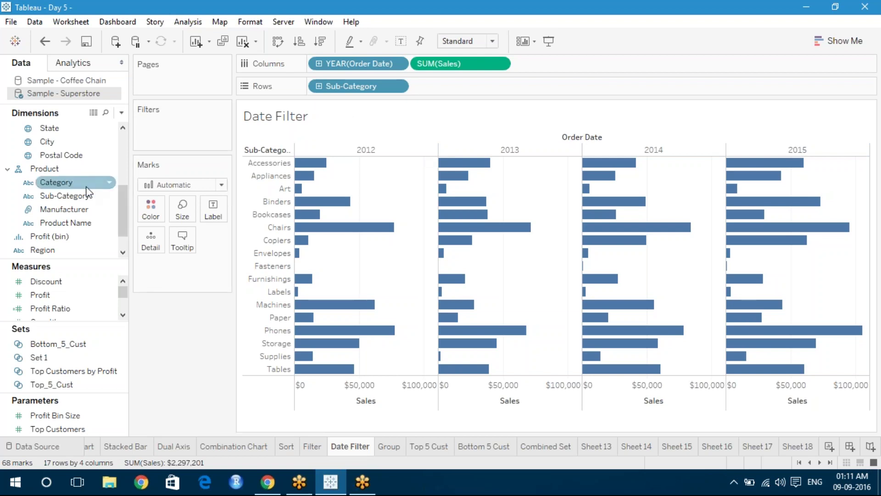
{"action": "left_click", "coordinate": [123, 142]}
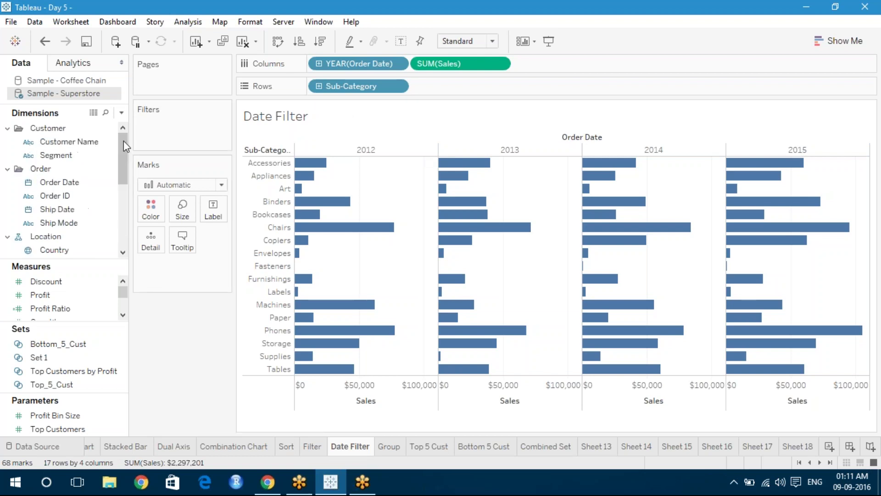
{"action": "left_click", "coordinate": [72, 182]}
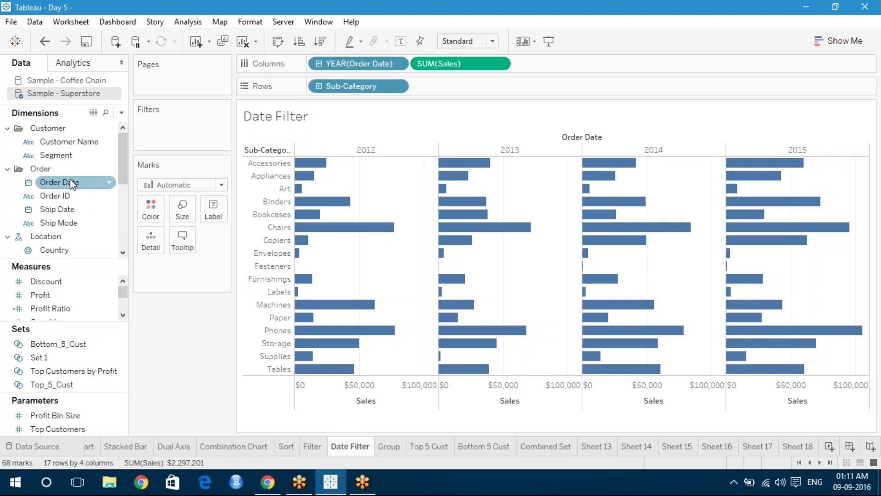
{"action": "left_click_drag", "start_coordinate": [72, 183], "coordinate": [181, 127]}
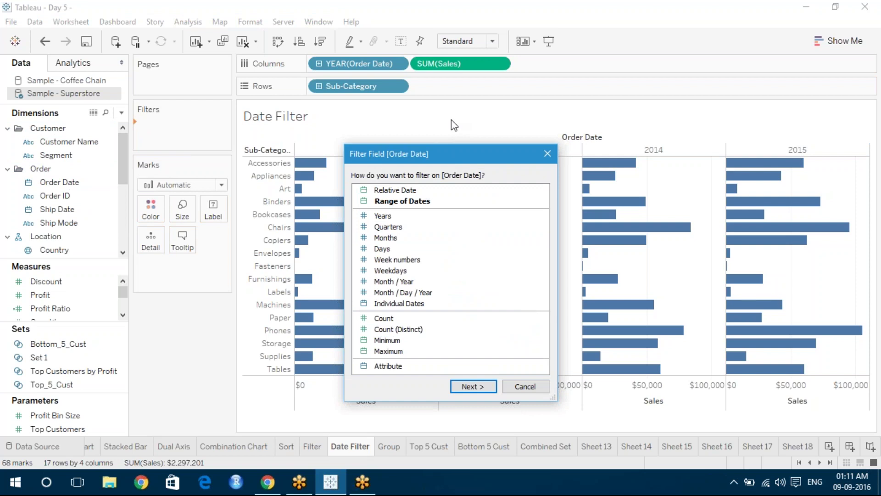
{"action": "left_click", "coordinate": [396, 216]}
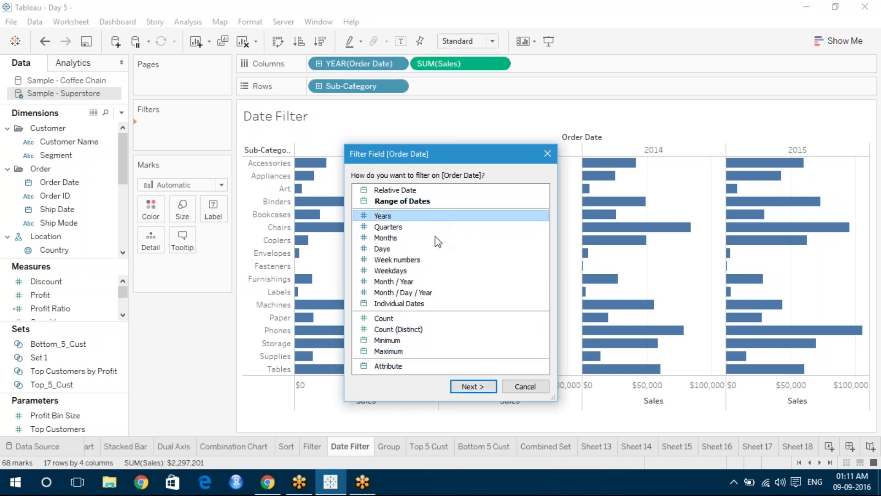
{"action": "left_click", "coordinate": [472, 387]}
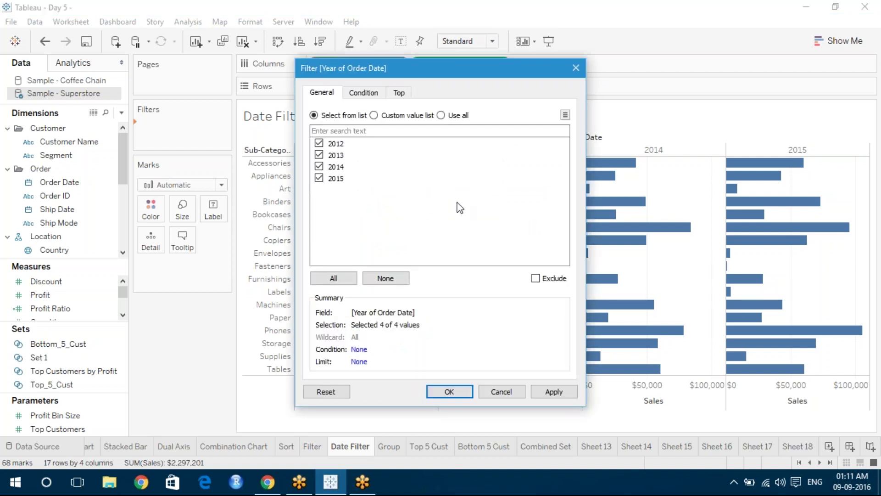
- Exclude 2012 from the Order Date year filter, keeping 2013, 2014 and 2015, and accept it
{"action": "left_click", "coordinate": [319, 144]}
{"action": "left_click", "coordinate": [543, 392]}
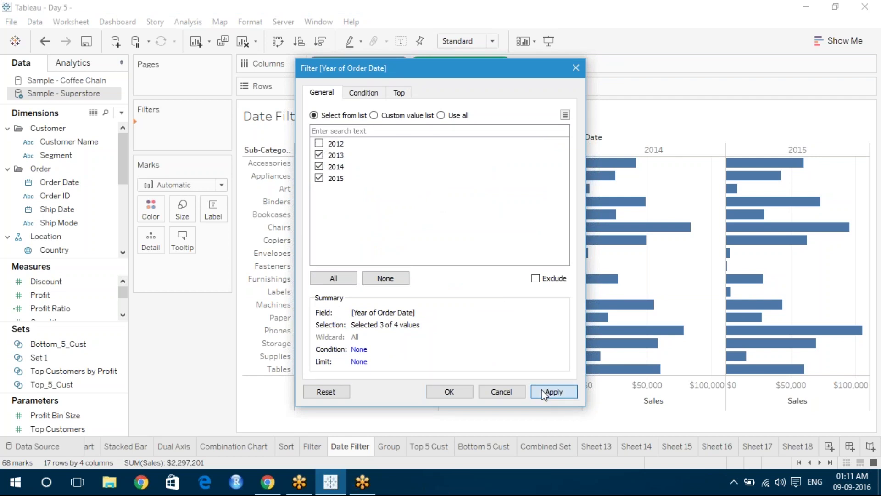
{"action": "left_click", "coordinate": [452, 391]}
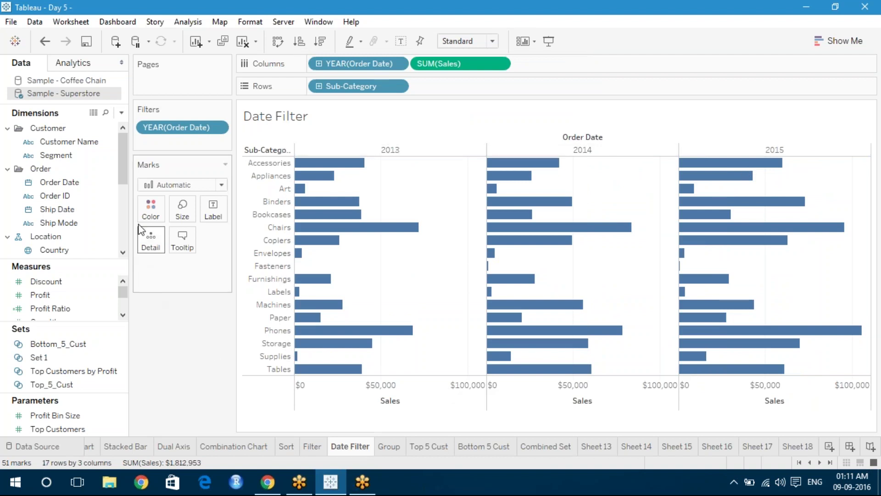
- Remove the Order Date year filter and add Order Date again as a filter based on a range of dates
{"action": "left_click", "coordinate": [221, 127]}
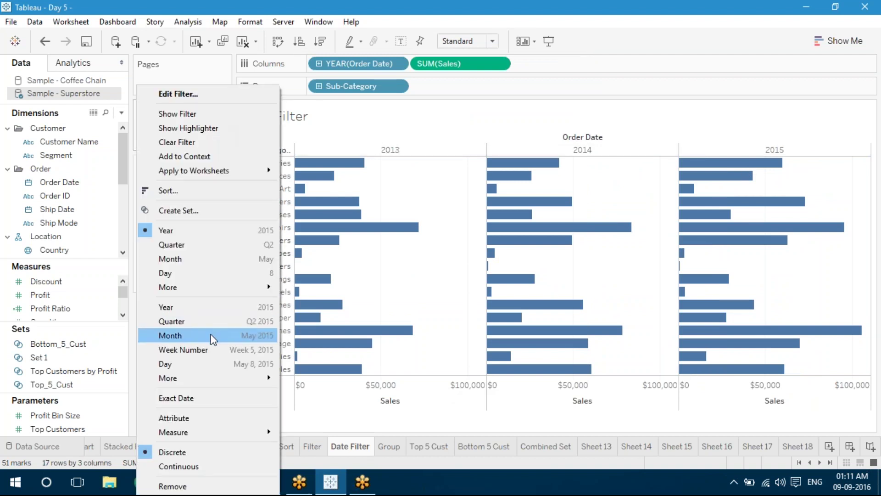
{"action": "left_click", "coordinate": [173, 486]}
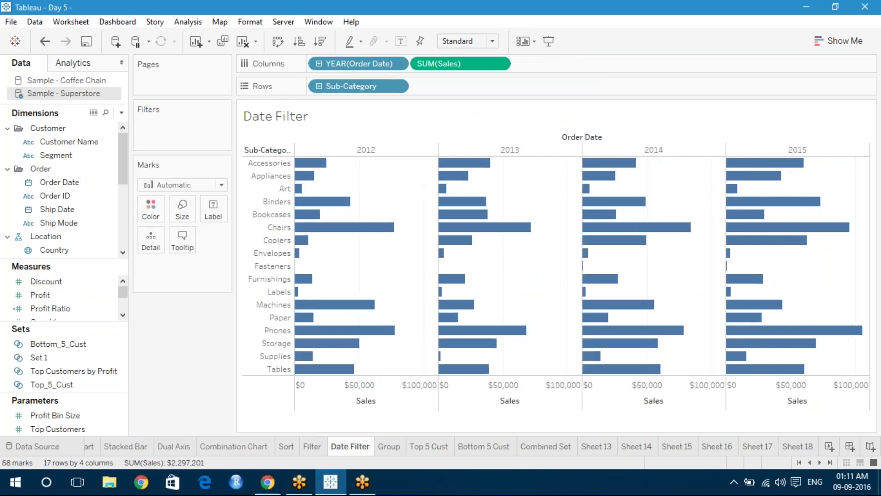
{"action": "left_click", "coordinate": [69, 182]}
{"action": "left_click_drag", "start_coordinate": [69, 183], "coordinate": [176, 131]}
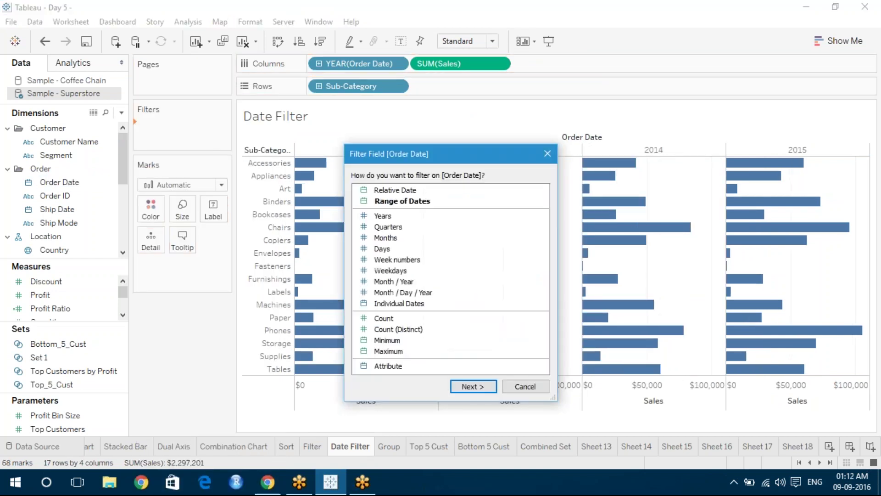
{"action": "left_click", "coordinate": [409, 202]}
{"action": "left_click", "coordinate": [469, 385]}
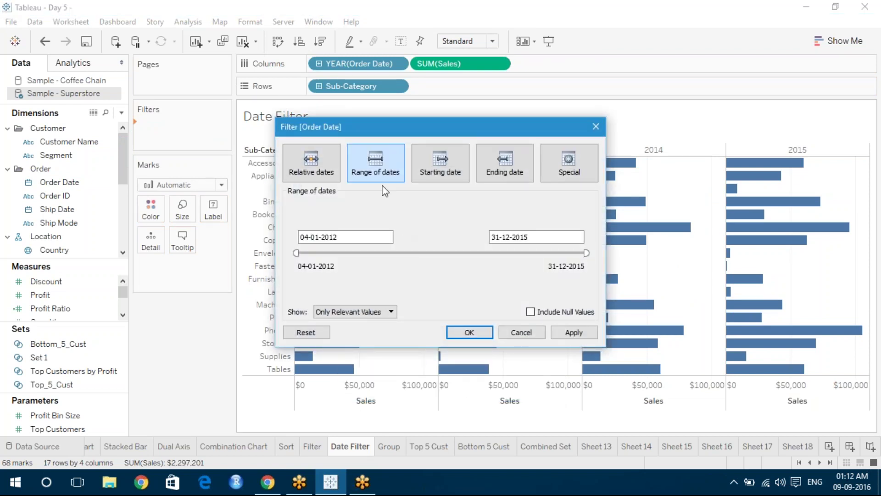
- Set the start of the Order Date range to 01-09-2013 and move the filter dialog off the chart
{"action": "left_click_drag", "start_coordinate": [297, 252], "coordinate": [416, 252]}
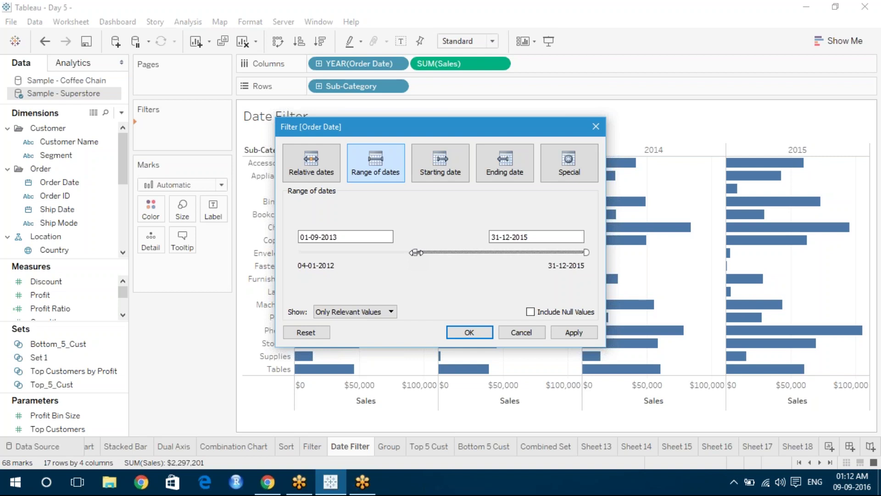
{"action": "left_click", "coordinate": [339, 237]}
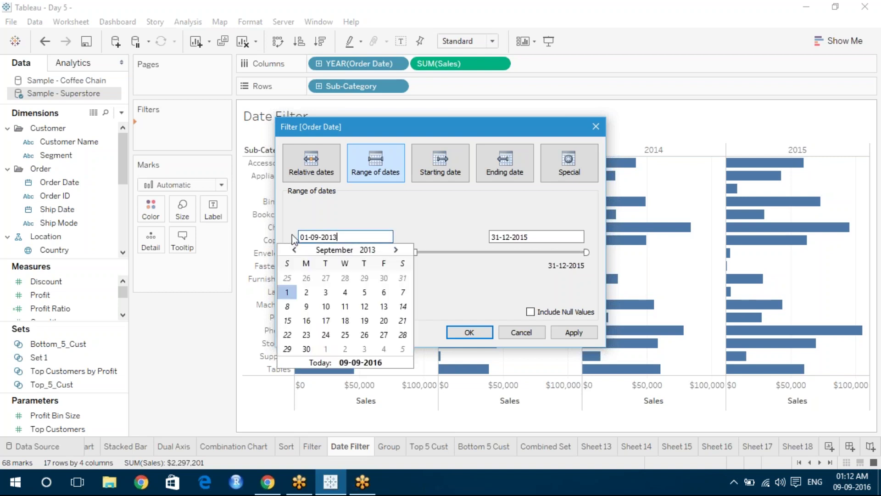
{"action": "left_click", "coordinate": [416, 235]}
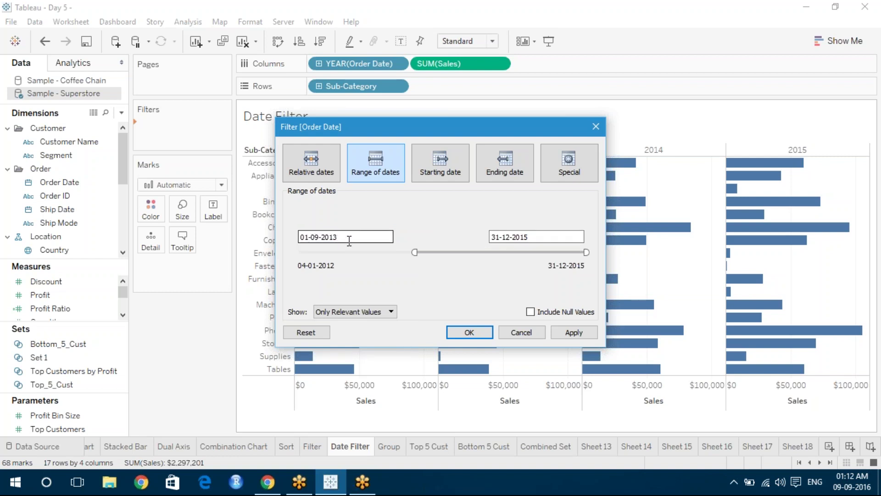
{"action": "left_click_drag", "start_coordinate": [489, 126], "coordinate": [348, 69]}
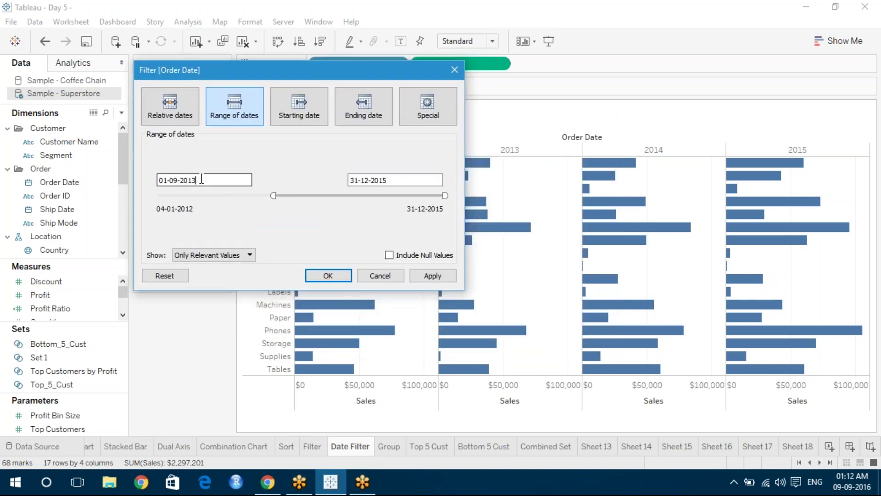
{"action": "left_click_drag", "start_coordinate": [198, 178], "coordinate": [156, 178]}
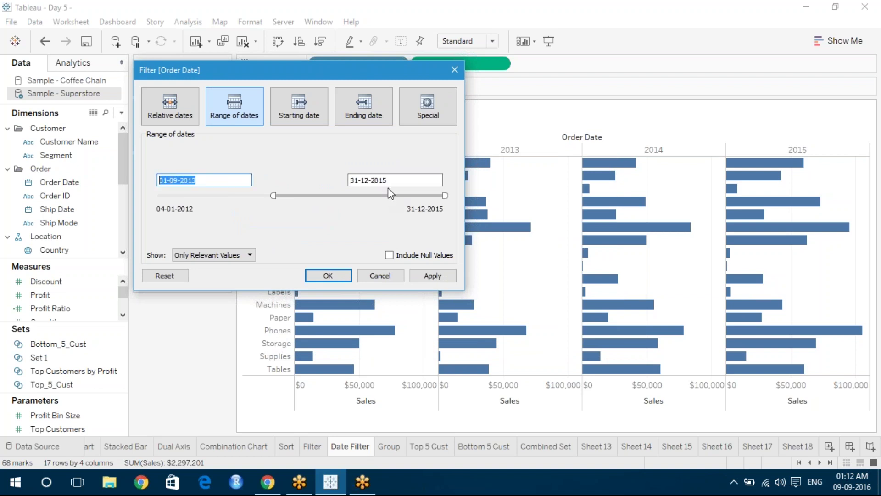
- Set the end of the Order Date range to 21-04-2015, apply the range and uncover the filtered chart
{"action": "left_click", "coordinate": [443, 196]}
{"action": "left_click_drag", "start_coordinate": [443, 196], "coordinate": [395, 196]}
{"action": "left_click", "coordinate": [353, 180]}
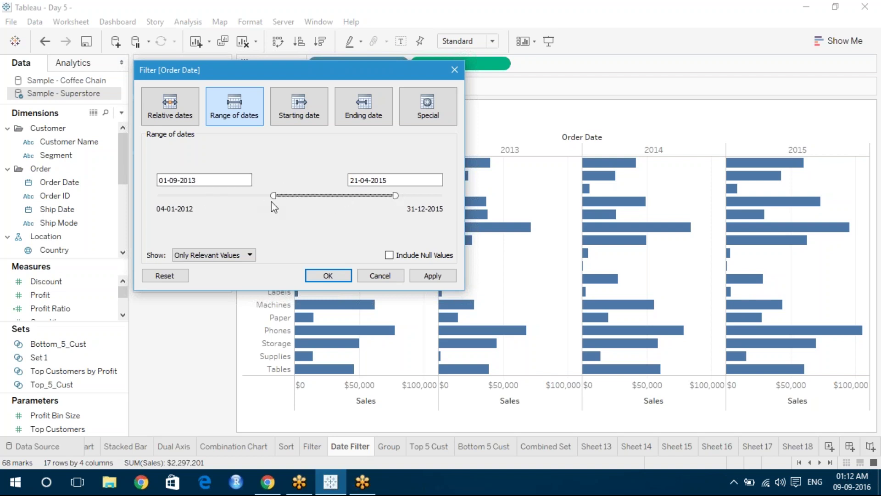
{"action": "left_click", "coordinate": [228, 179]}
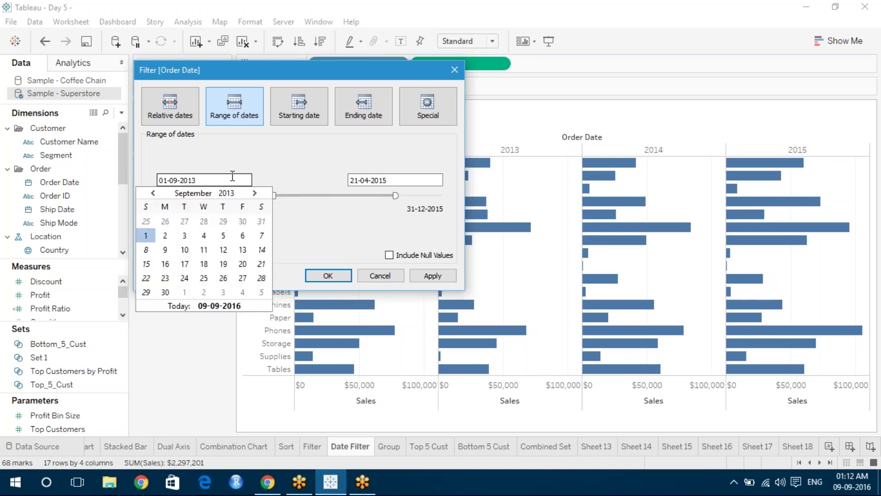
{"action": "left_click", "coordinate": [416, 178]}
{"action": "left_click", "coordinate": [319, 218]}
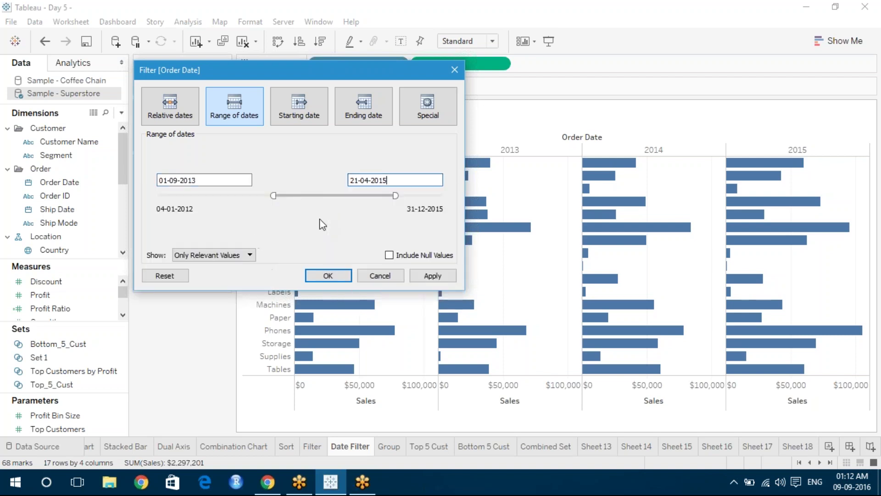
{"action": "left_click", "coordinate": [432, 276]}
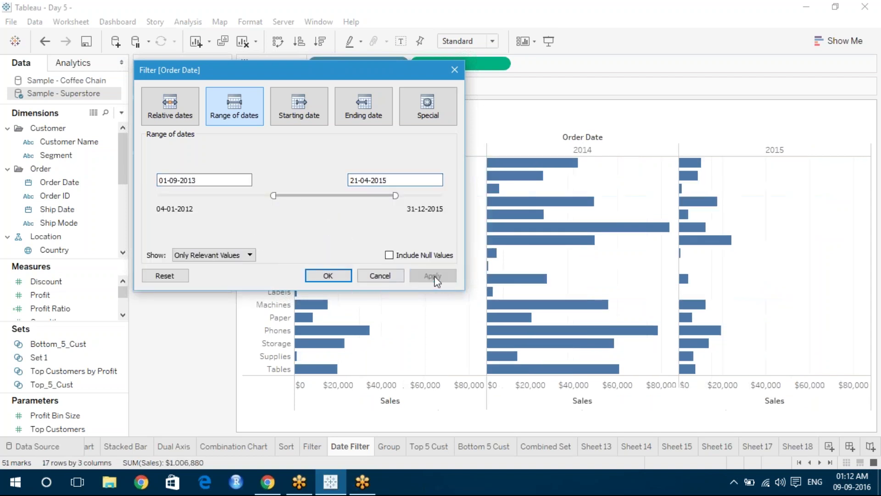
{"action": "left_click_drag", "start_coordinate": [382, 64], "coordinate": [388, 222]}
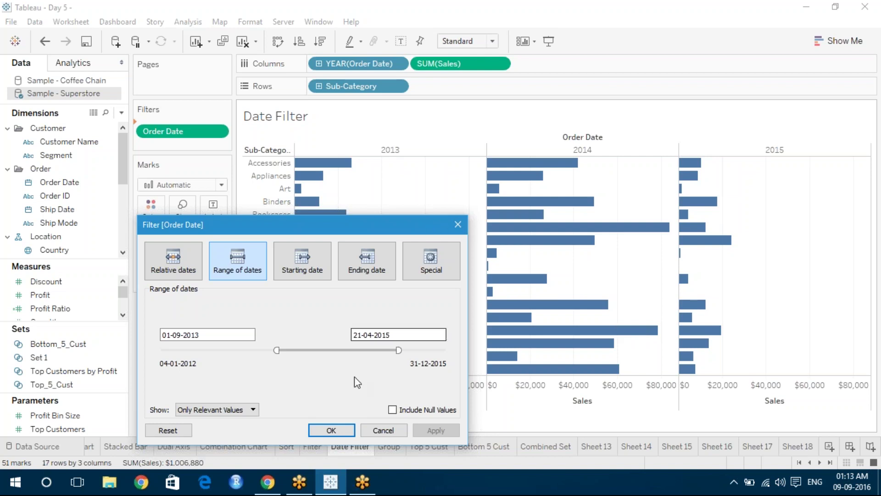
- Look over the Order Date filter's starting date, ending date and special options, including null dates and all dates
{"action": "left_click", "coordinate": [301, 276]}
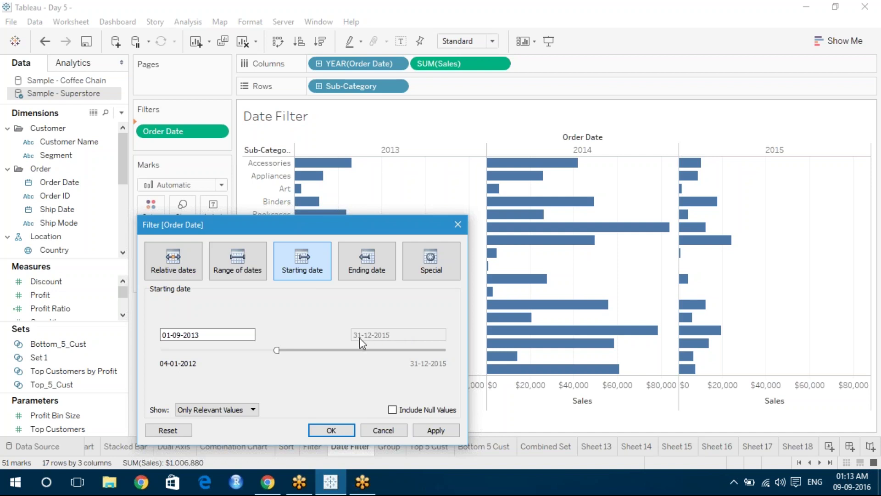
{"action": "left_click", "coordinate": [383, 263]}
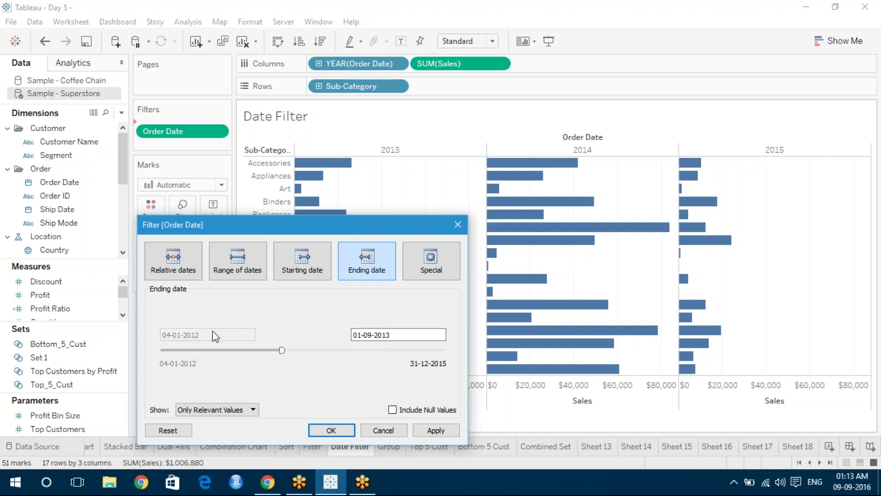
{"action": "left_click", "coordinate": [411, 272]}
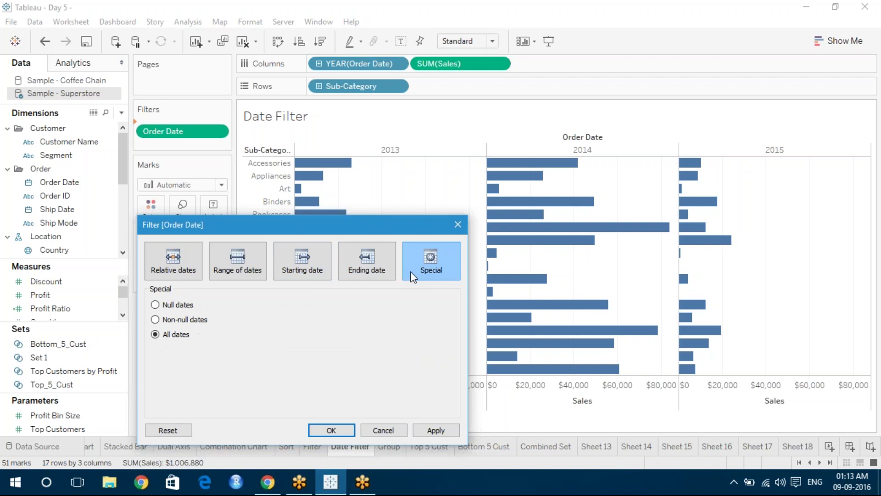
{"action": "left_click", "coordinate": [156, 305]}
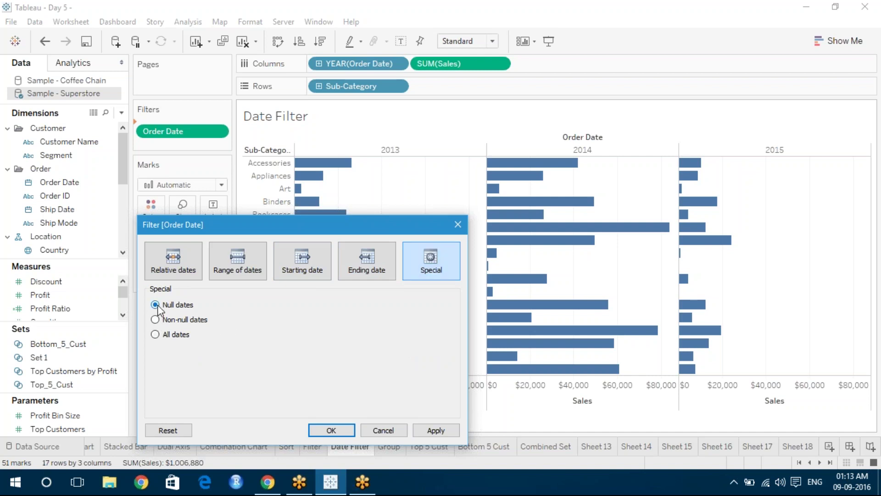
{"action": "left_click", "coordinate": [156, 334]}
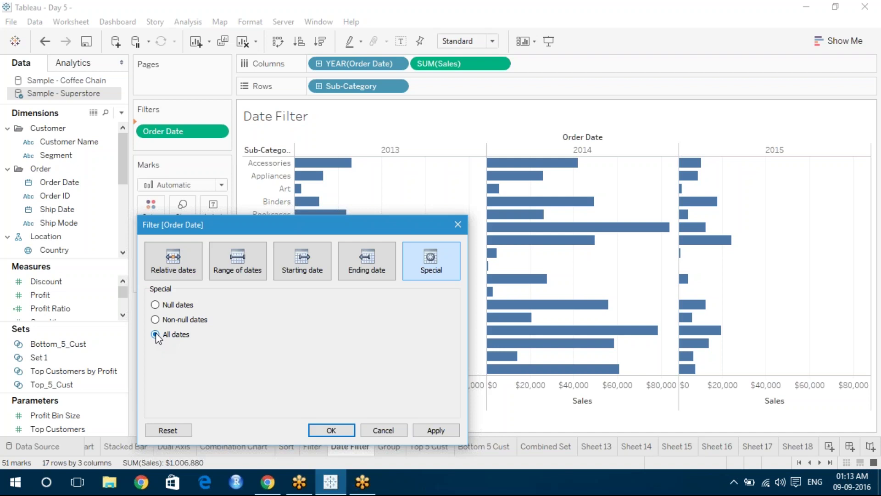
- Switch the Order Date filter to relative dates by years and apply the This year option
{"action": "left_click", "coordinate": [186, 272]}
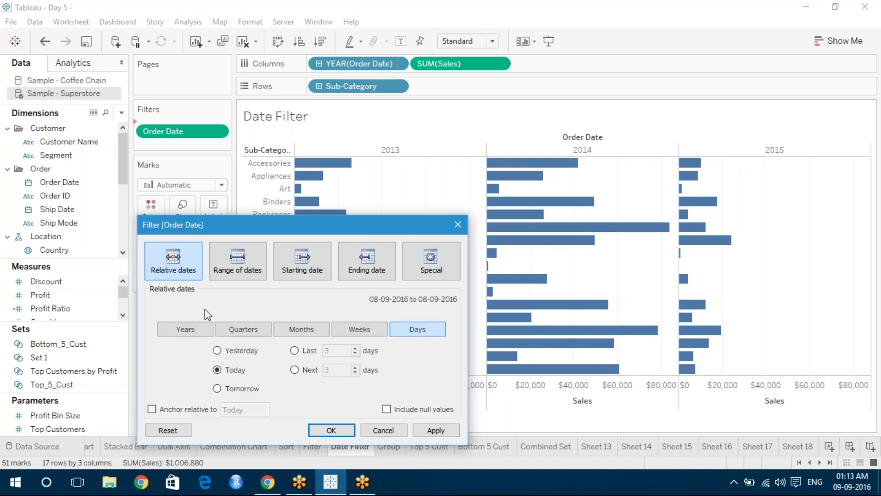
{"action": "left_click", "coordinate": [198, 333]}
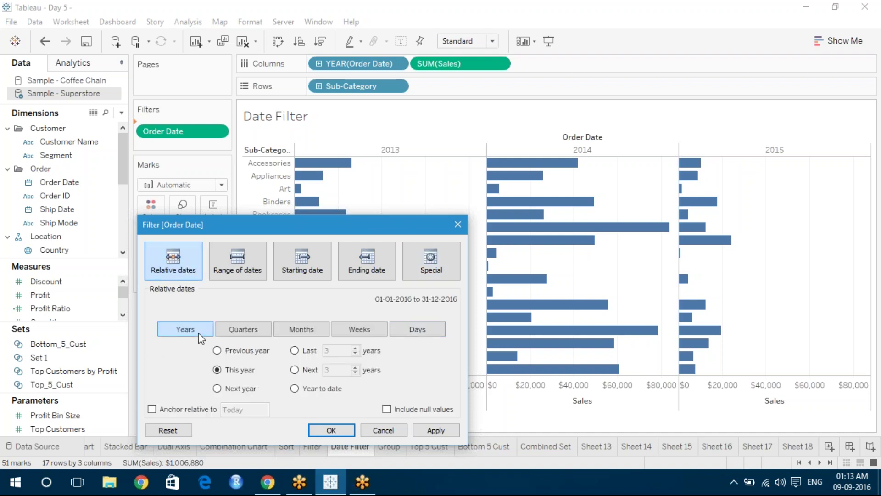
{"action": "left_click", "coordinate": [217, 350]}
{"action": "left_click", "coordinate": [218, 370]}
{"action": "left_click", "coordinate": [419, 432]}
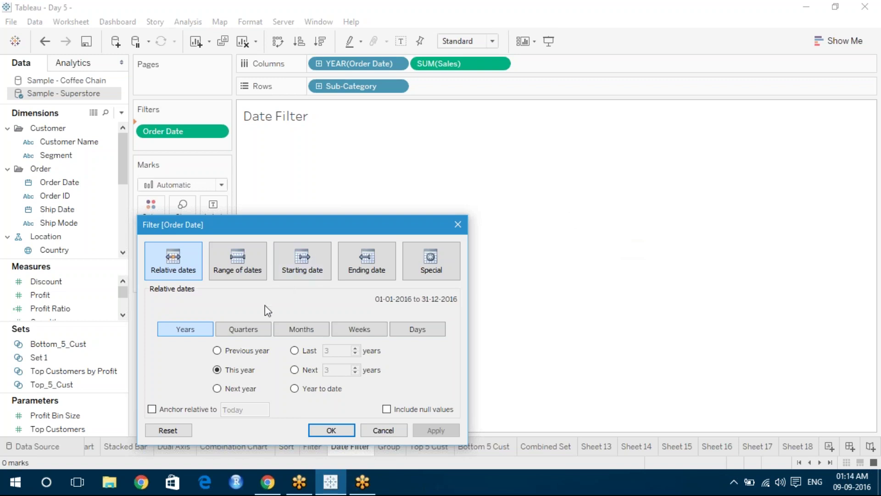
- Apply the previous year in the relative date filter, and replace it with the last 3 years
{"action": "left_click", "coordinate": [217, 351]}
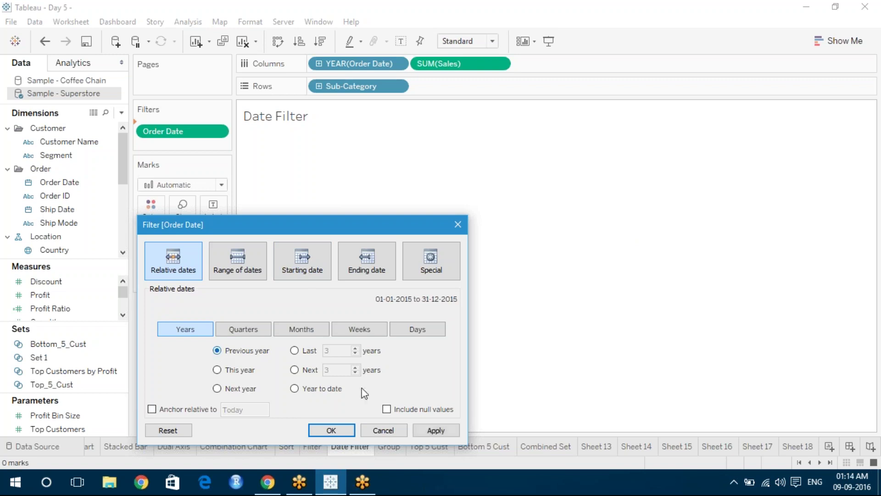
{"action": "left_click", "coordinate": [440, 432]}
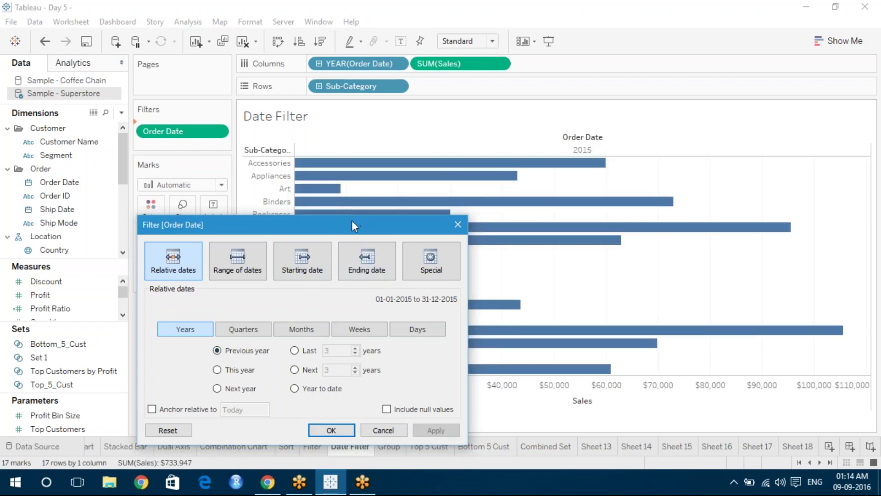
{"action": "left_click", "coordinate": [295, 351]}
{"action": "left_click", "coordinate": [447, 432]}
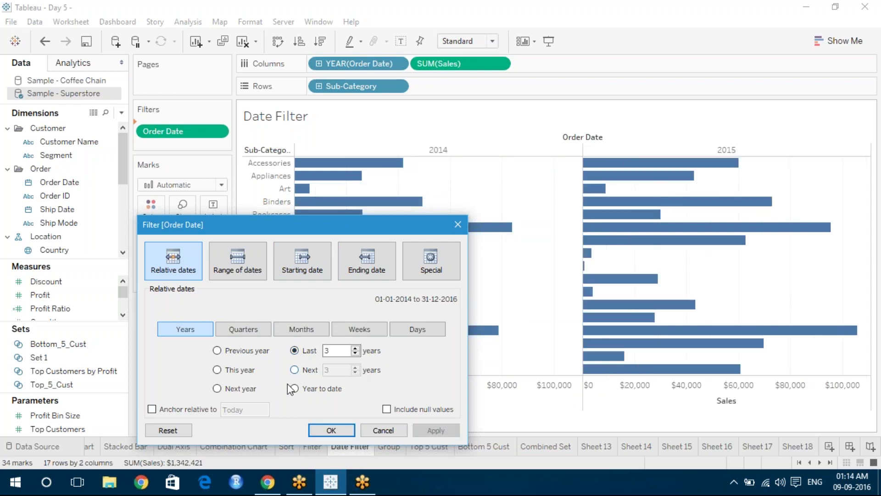
- Look through the quarters, months, weeks and days options, return to years and accept the last 3 years filter
{"action": "left_click", "coordinate": [264, 335]}
{"action": "left_click", "coordinate": [293, 333]}
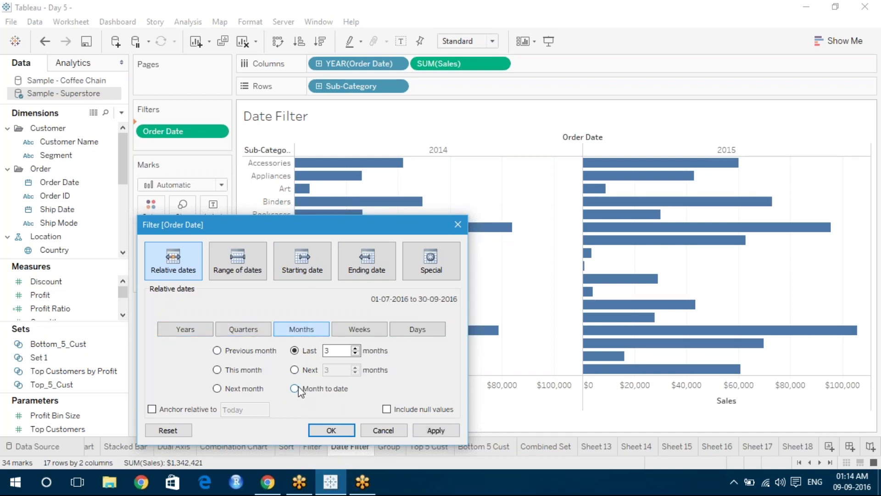
{"action": "left_click", "coordinate": [357, 329]}
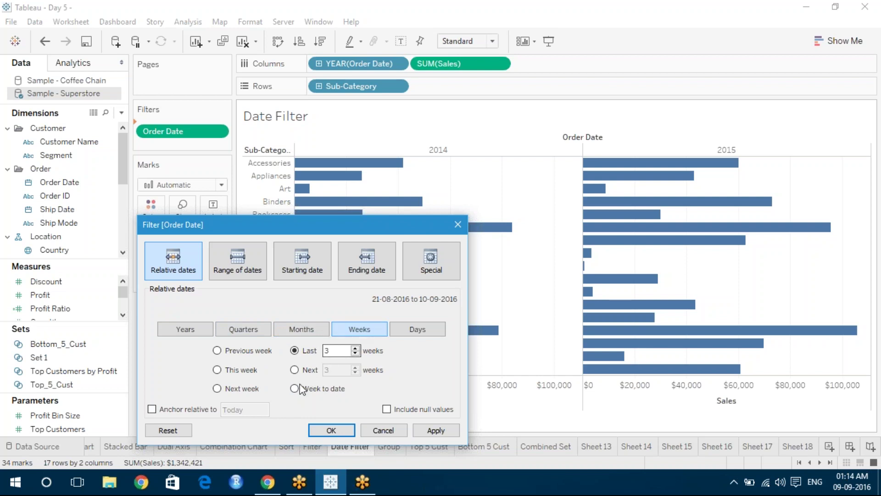
{"action": "left_click", "coordinate": [418, 330]}
{"action": "left_click", "coordinate": [191, 333]}
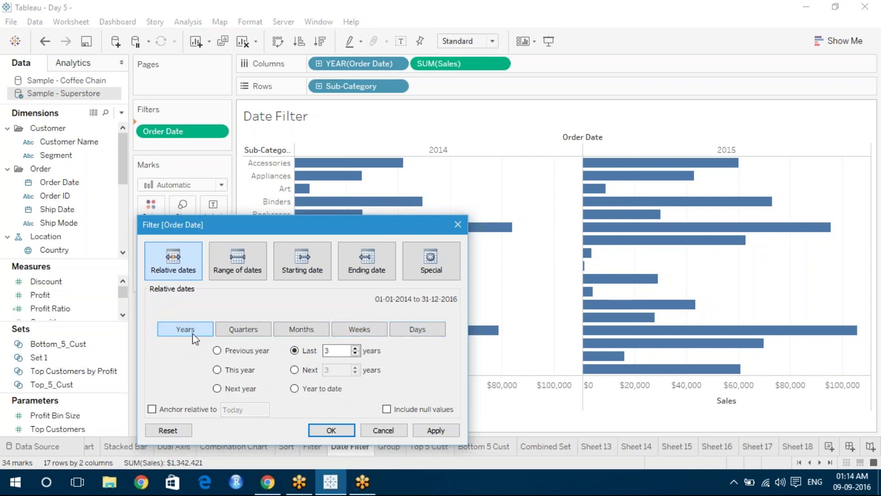
{"action": "left_click", "coordinate": [442, 429]}
{"action": "left_click", "coordinate": [339, 432]}
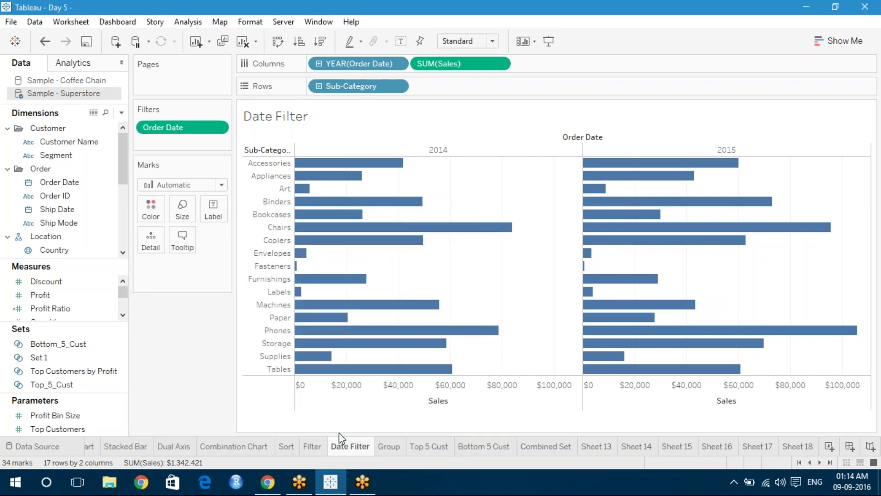
- On a new worksheet, build a bar chart with Sub-Category on rows and sum of Profit on columns
{"action": "left_click", "coordinate": [394, 447]}
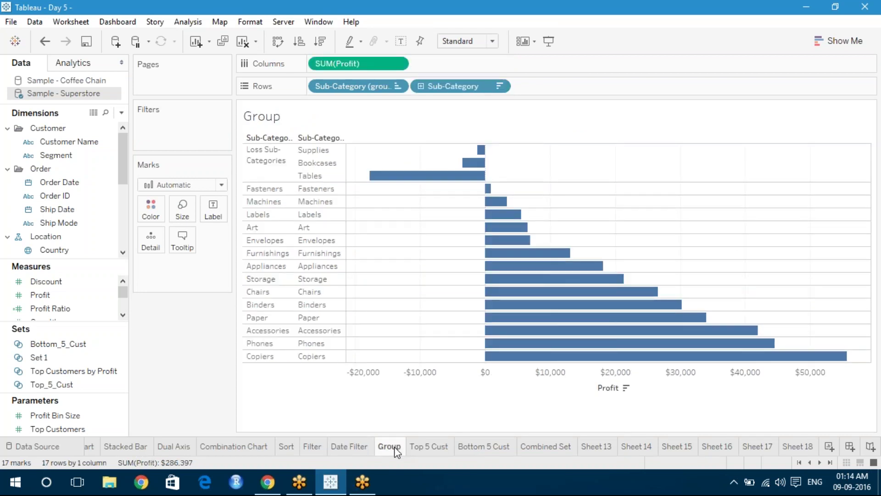
{"action": "left_click", "coordinate": [805, 451]}
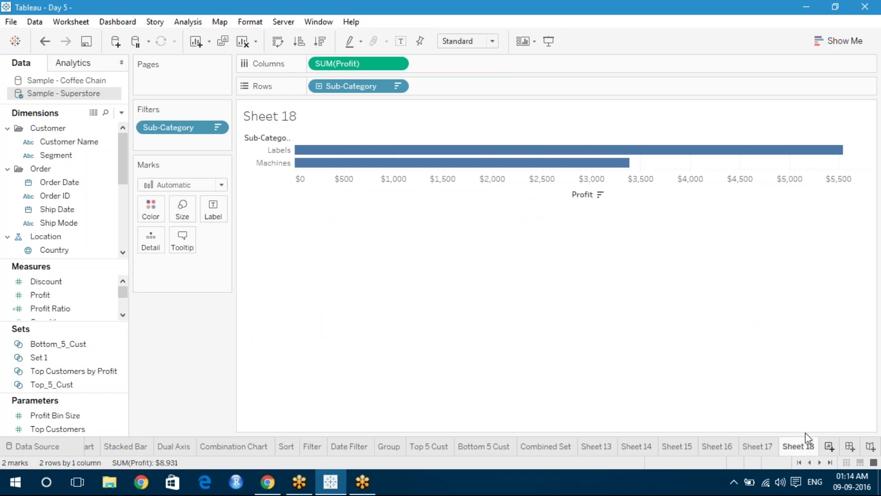
{"action": "left_click", "coordinate": [829, 446]}
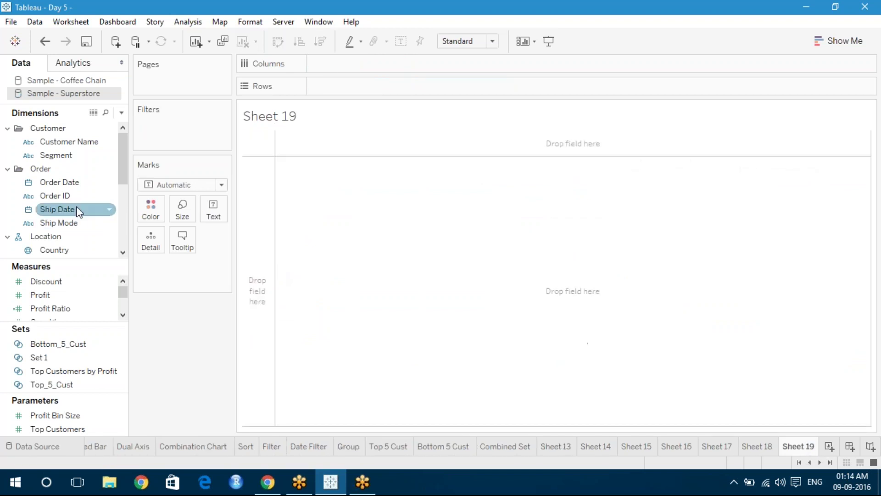
{"action": "left_click", "coordinate": [122, 211]}
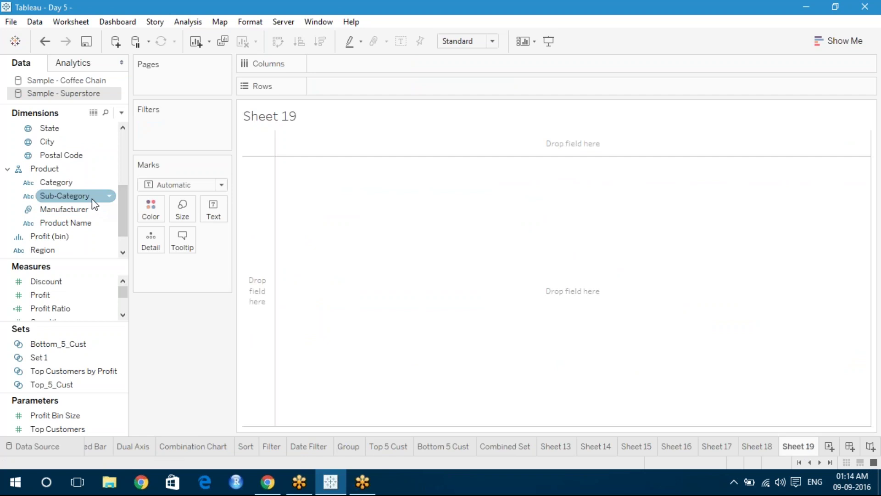
{"action": "left_click_drag", "start_coordinate": [92, 199], "coordinate": [374, 86]}
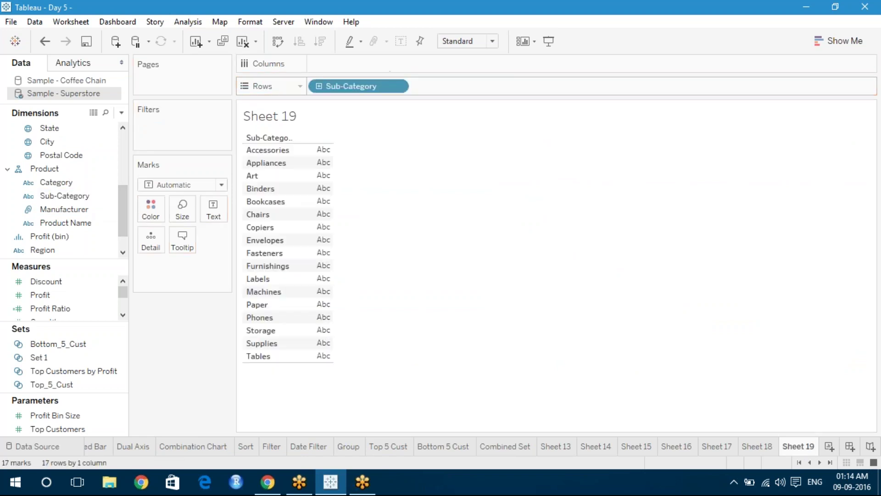
{"action": "left_click_drag", "start_coordinate": [73, 296], "coordinate": [313, 65]}
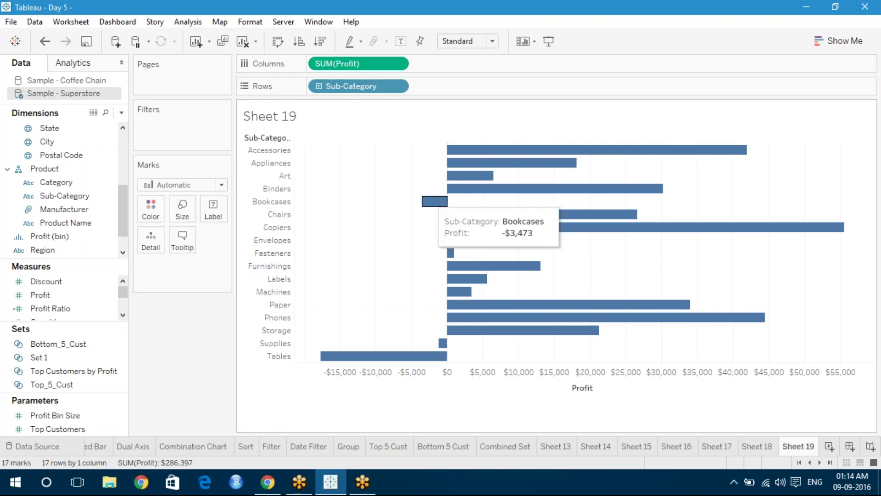
- Group the Bookcases, Supplies and Tables bars in the Sub-Category profit chart, and clear the selection
{"action": "left_click", "coordinate": [430, 202]}
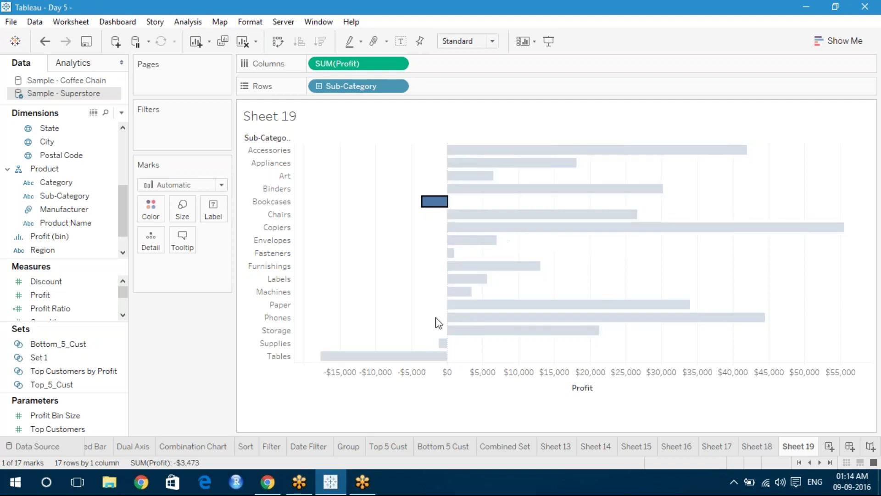
{"action": "left_click", "coordinate": [442, 344], "text": "ctrl"}
{"action": "left_click", "coordinate": [414, 357], "text": "ctrl"}
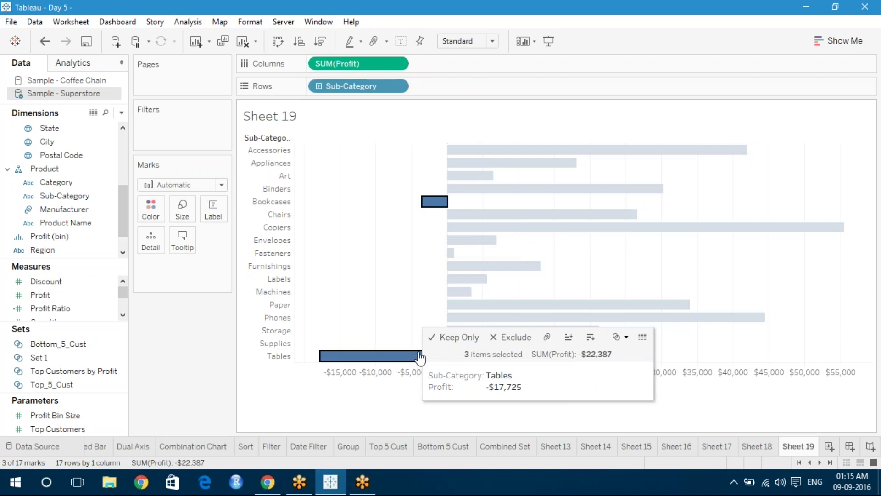
{"action": "left_click", "coordinate": [545, 344]}
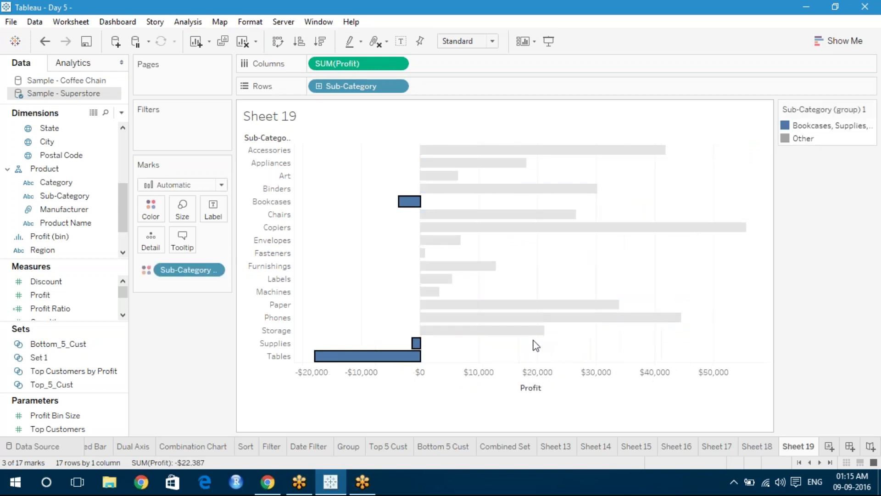
{"action": "key", "text": "Escape"}
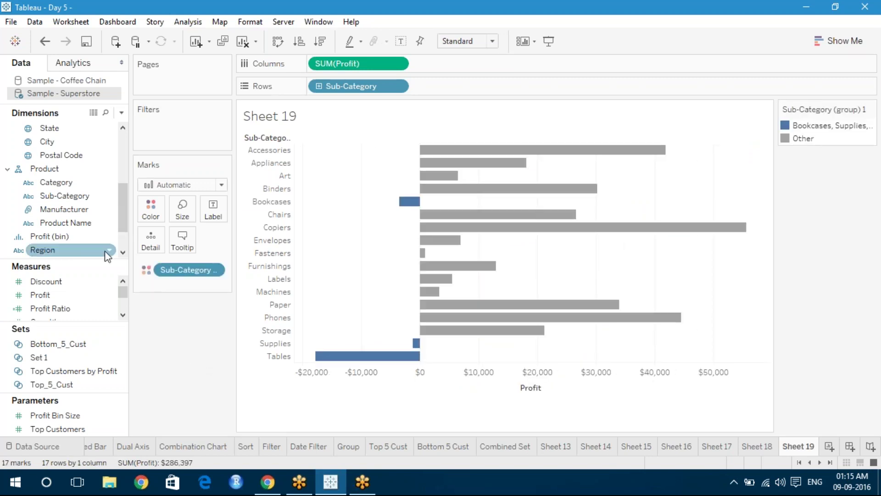
{"action": "left_click_drag", "start_coordinate": [122, 213], "coordinate": [120, 232]}
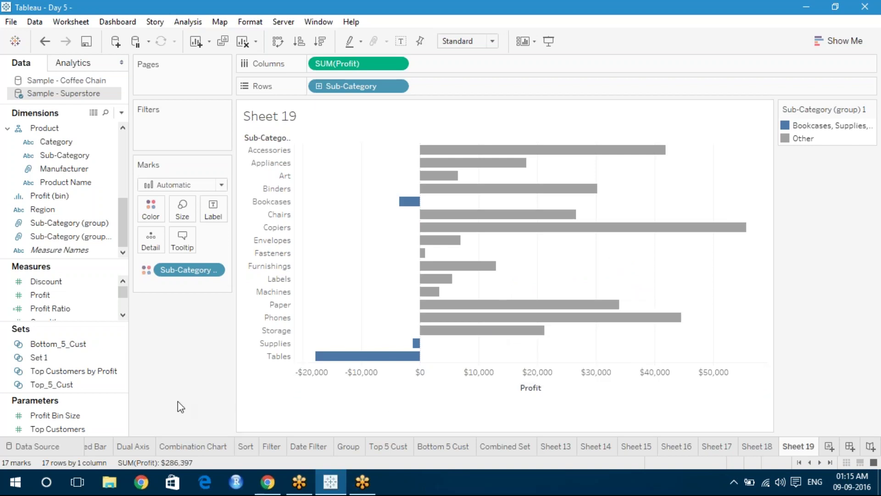
- On another new worksheet, build a bar chart with Sub-Category on rows and sum of Profit on columns
{"action": "left_click", "coordinate": [833, 447]}
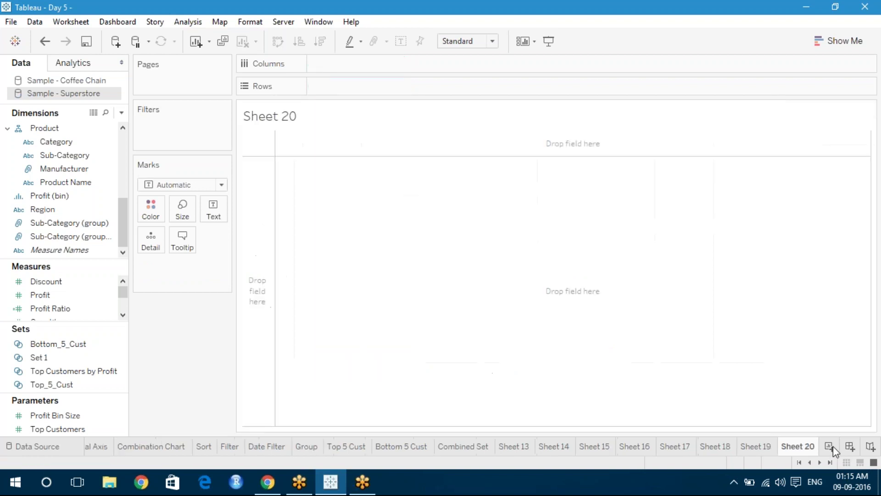
{"action": "left_click", "coordinate": [82, 207]}
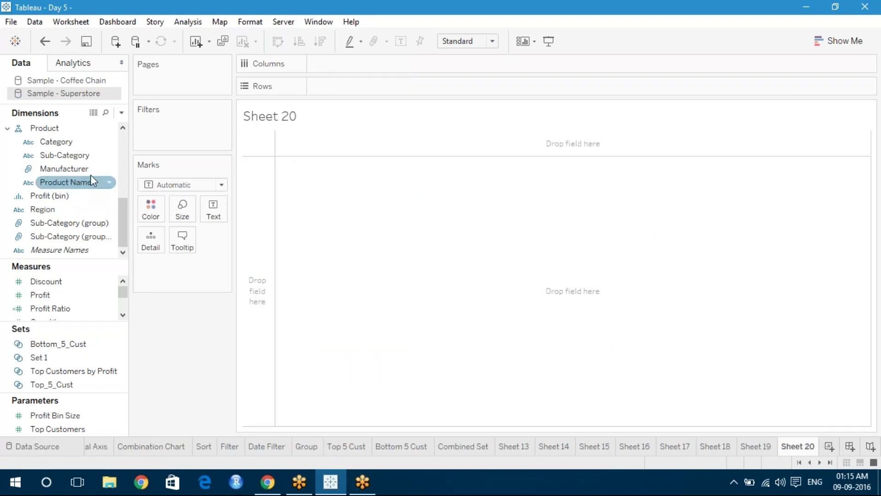
{"action": "left_click_drag", "start_coordinate": [84, 157], "coordinate": [359, 86]}
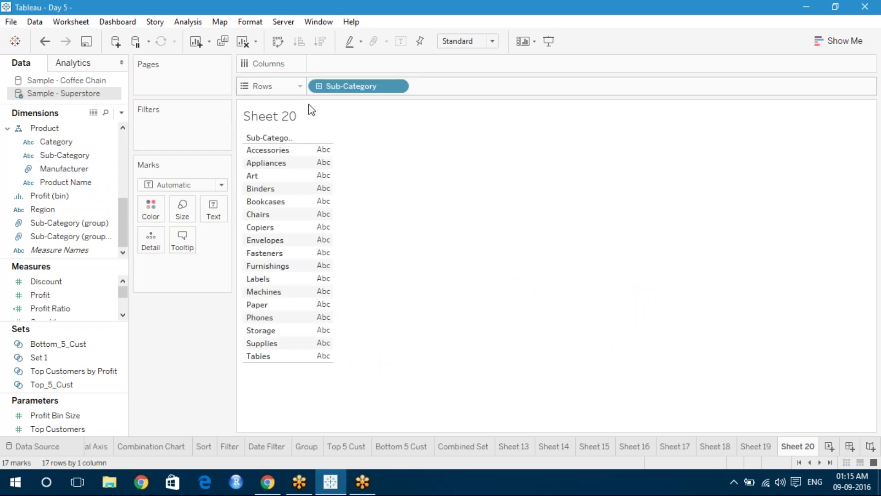
{"action": "left_click_drag", "start_coordinate": [70, 295], "coordinate": [356, 62]}
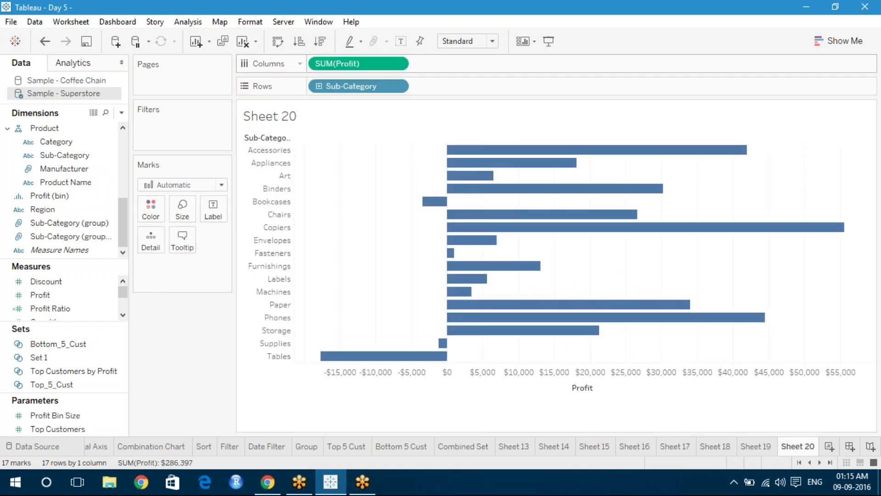
- Group the Bookcases, Supplies and Tables row headers into one Sub-Category member, and clear the selection
{"action": "mouse_move", "coordinate": [439, 201]}
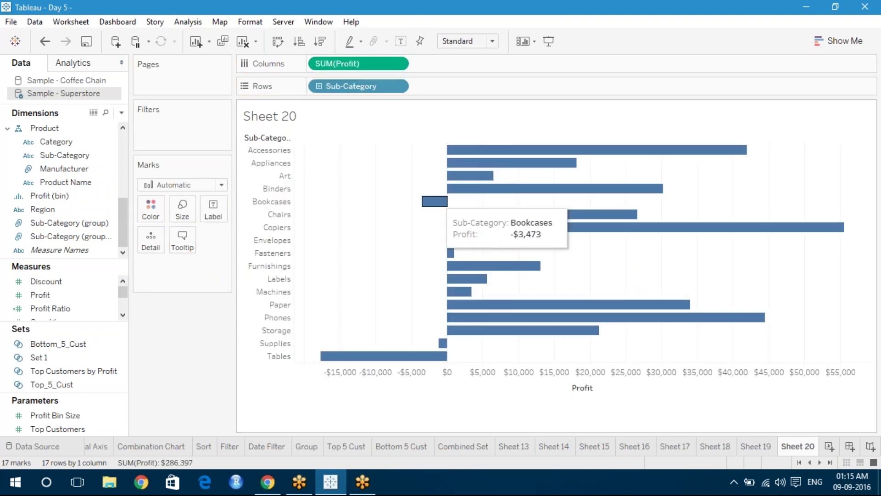
{"action": "left_click", "coordinate": [276, 202]}
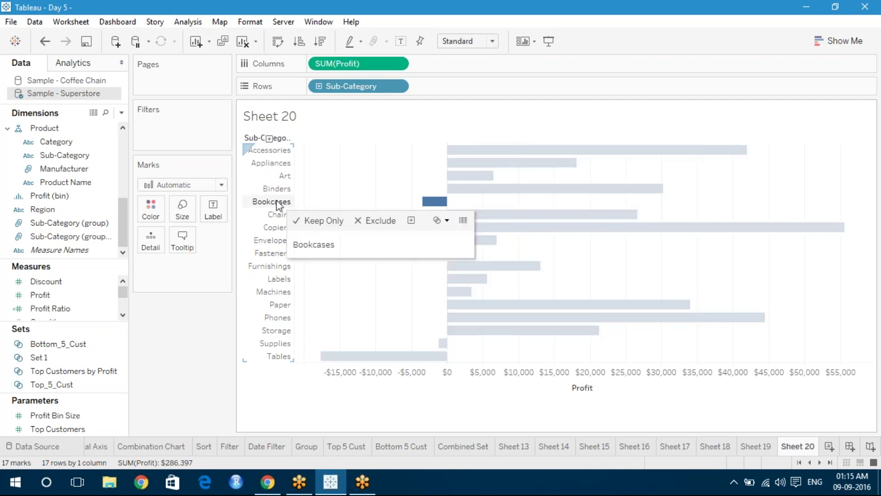
{"action": "left_click", "coordinate": [277, 343], "text": "ctrl"}
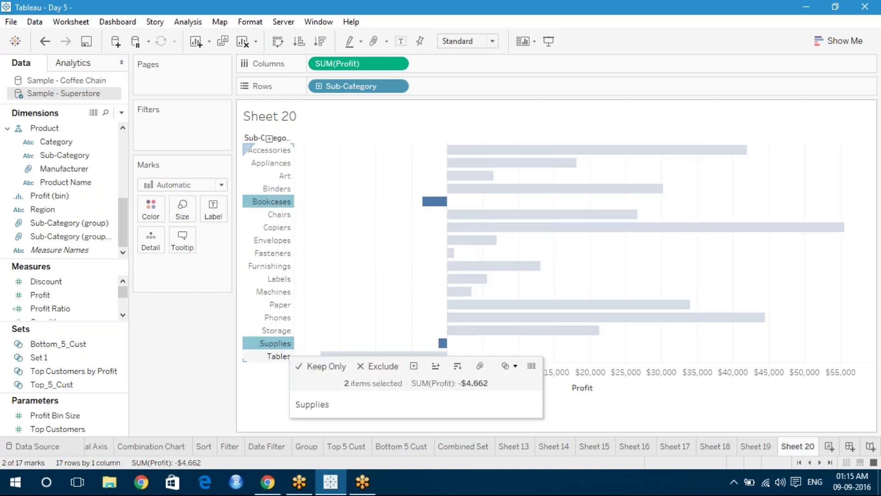
{"action": "left_click", "coordinate": [279, 356], "text": "ctrl"}
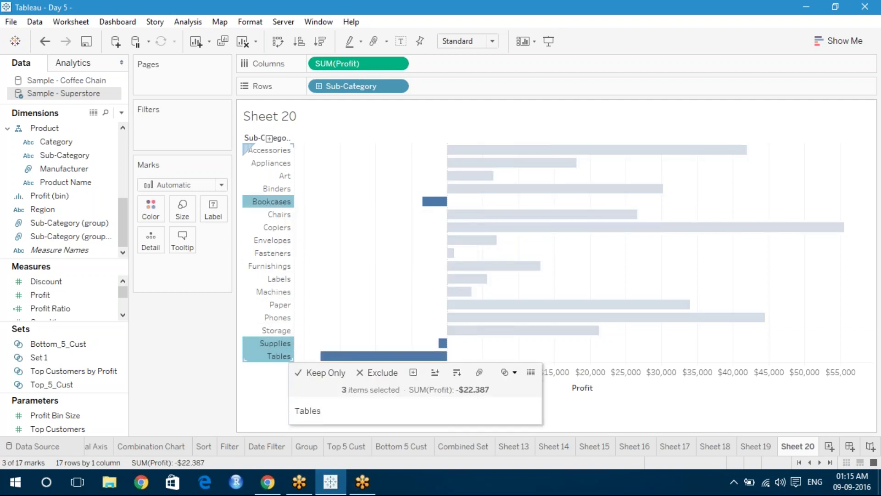
{"action": "left_click", "coordinate": [479, 377]}
{"action": "key", "text": "Escape"}
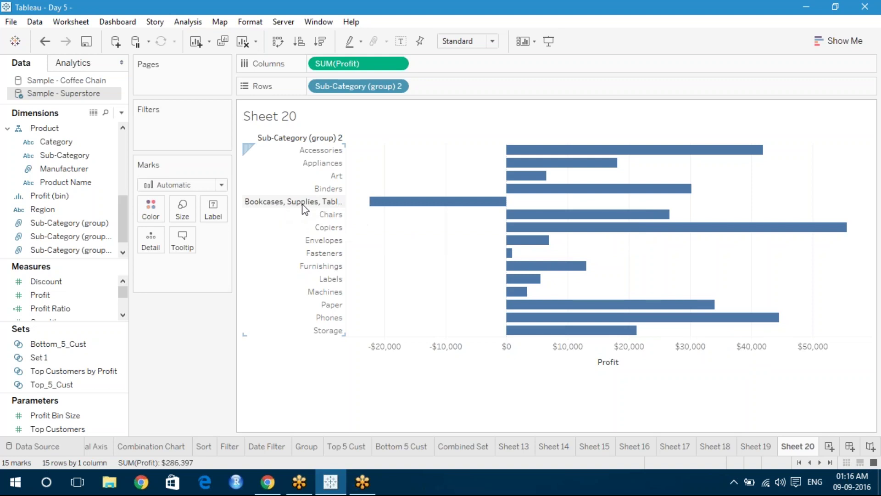
- Add Sub-Category to rows after the group field to break the grouped bar into its members
{"action": "mouse_move", "coordinate": [387, 211]}
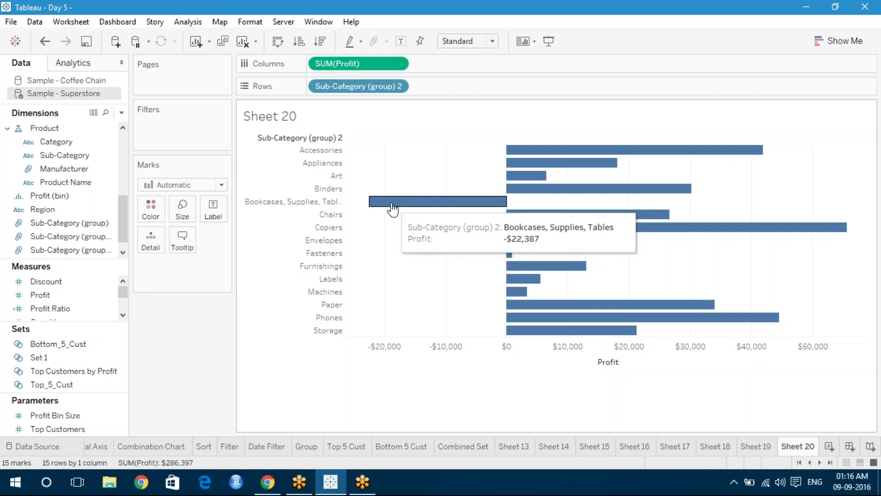
{"action": "mouse_move", "coordinate": [438, 204]}
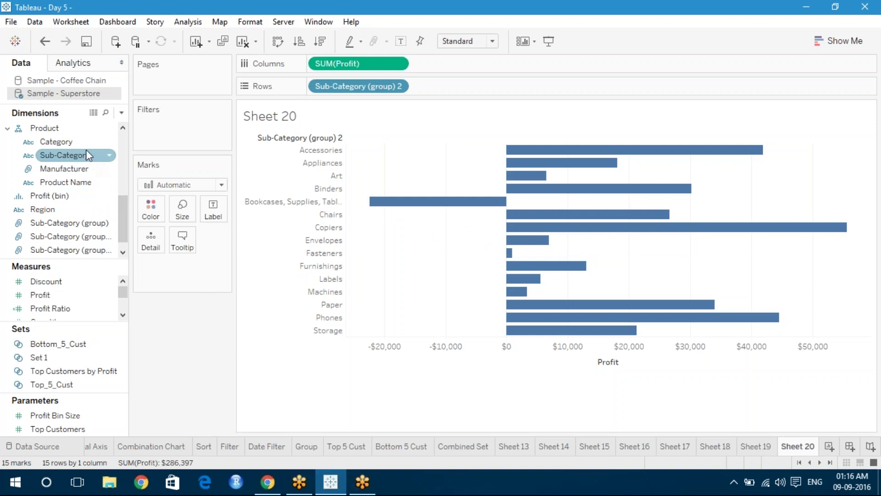
{"action": "left_click_drag", "start_coordinate": [84, 159], "coordinate": [469, 82]}
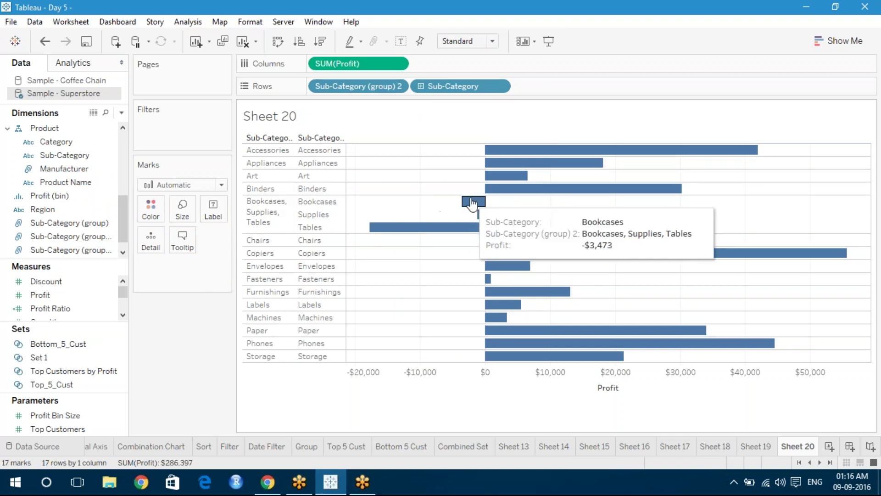
{"action": "mouse_move", "coordinate": [452, 234]}
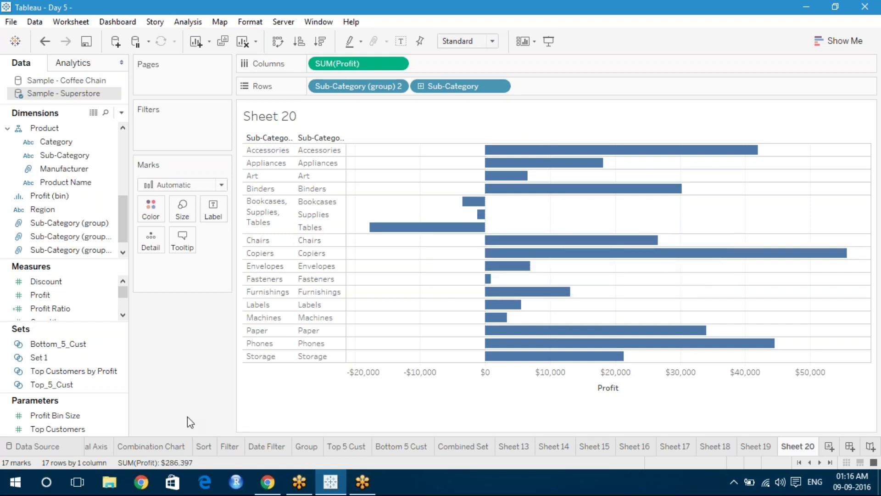
- Rename the Bookcases, Supplies, Tables group to Loss Making Sub Categories in the newest Sub-Category group field, and check its rows in the chart
{"action": "left_click", "coordinate": [109, 250]}
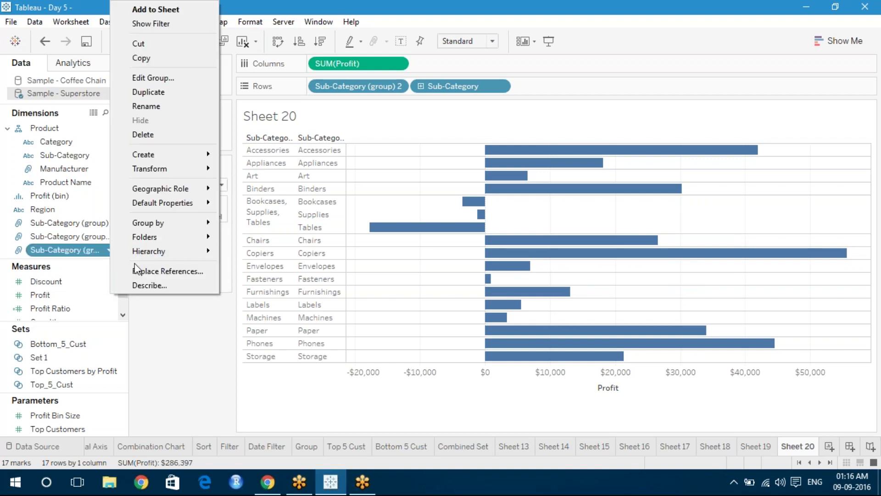
{"action": "left_click", "coordinate": [168, 79]}
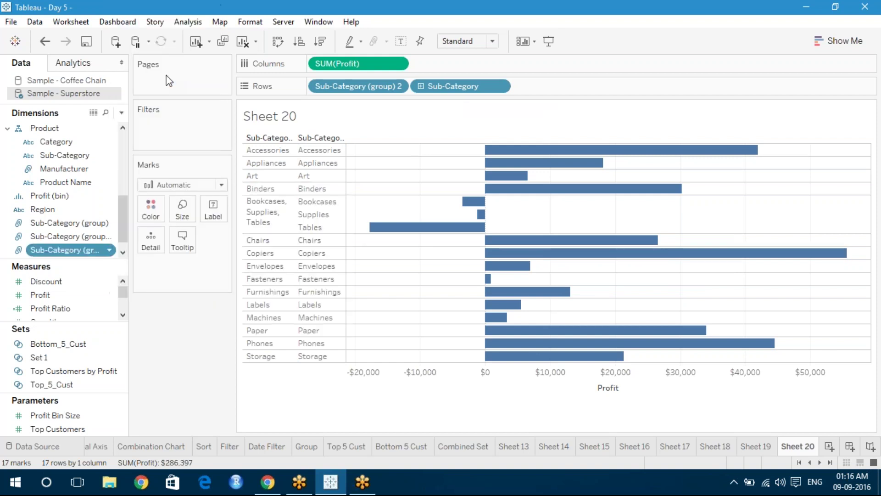
{"action": "left_click", "coordinate": [392, 197]}
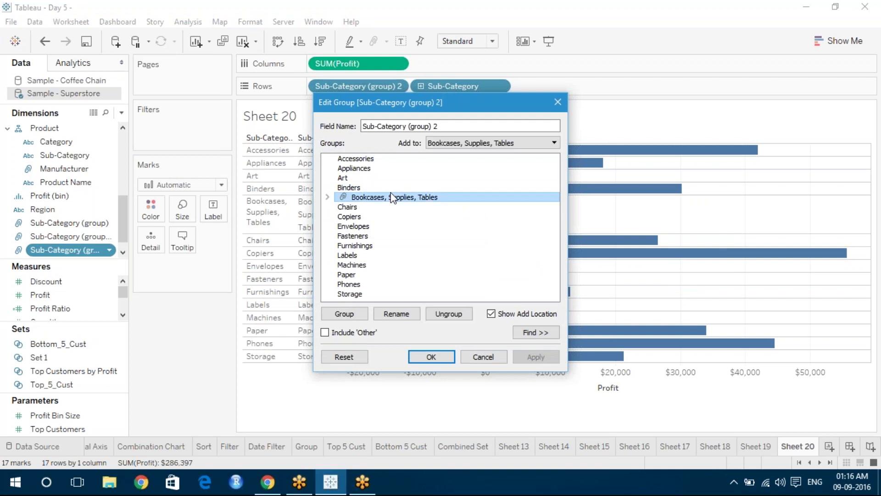
{"action": "left_click", "coordinate": [411, 316]}
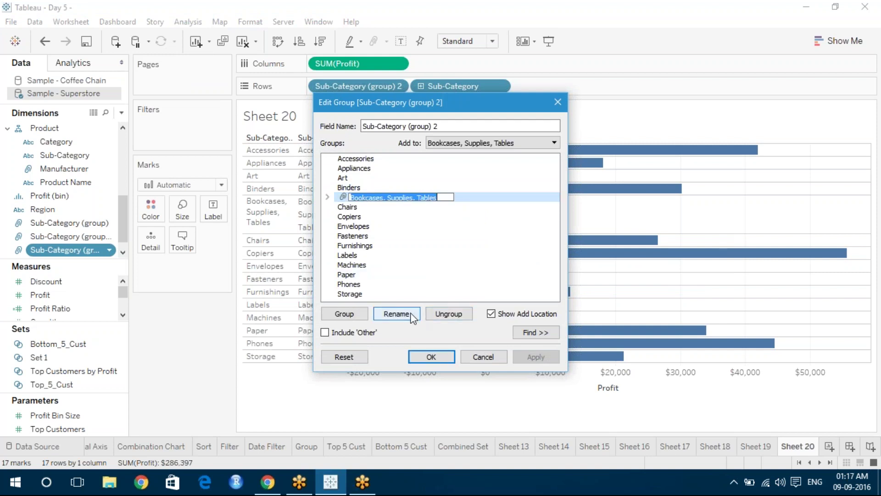
{"action": "type", "text": "Loss Ma"}
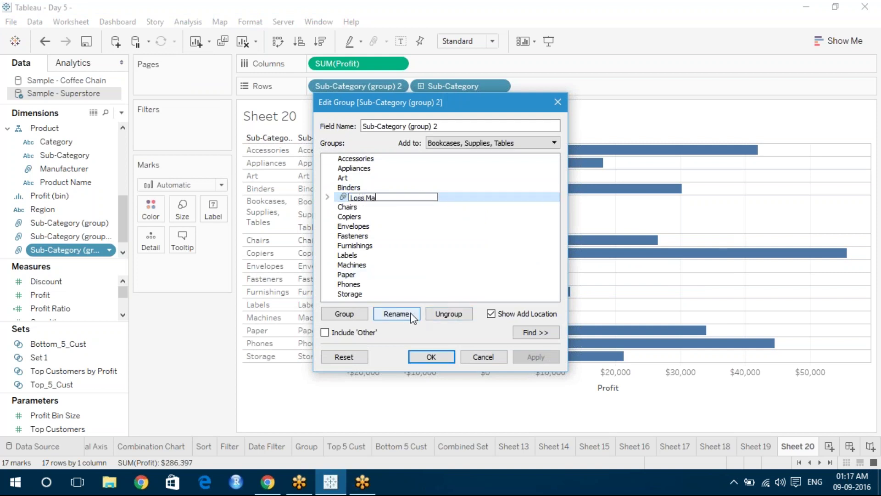
{"action": "type", "text": "king Sub Categories"}
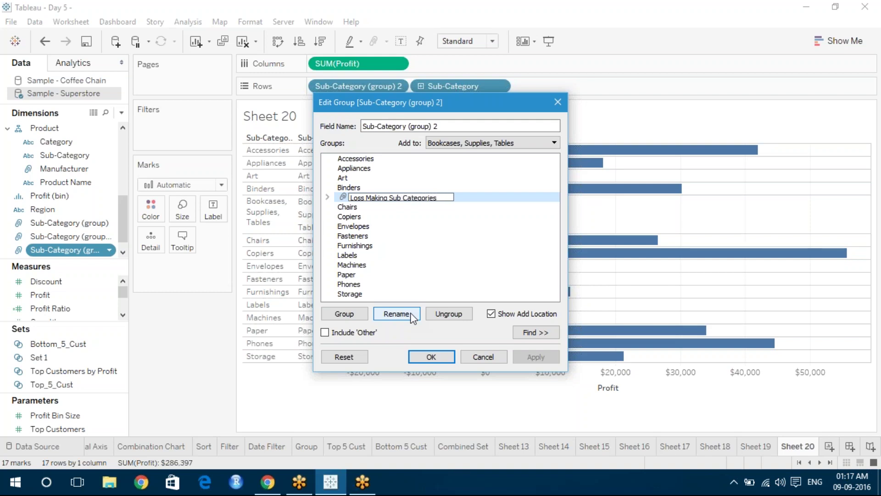
{"action": "key", "text": "Return"}
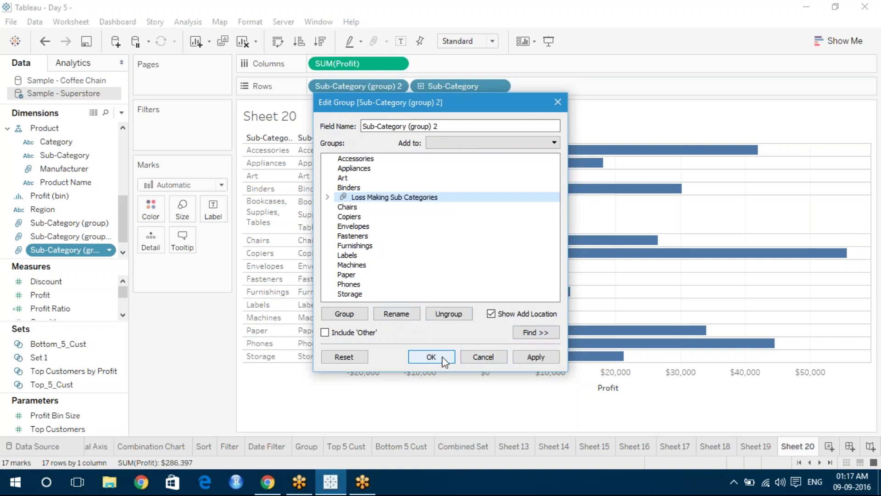
{"action": "left_click", "coordinate": [431, 357]}
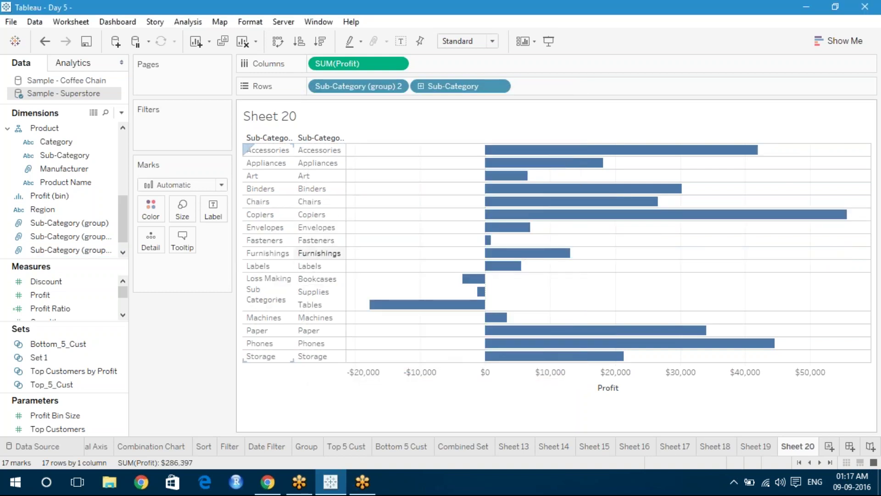
{"action": "left_click", "coordinate": [281, 293]}
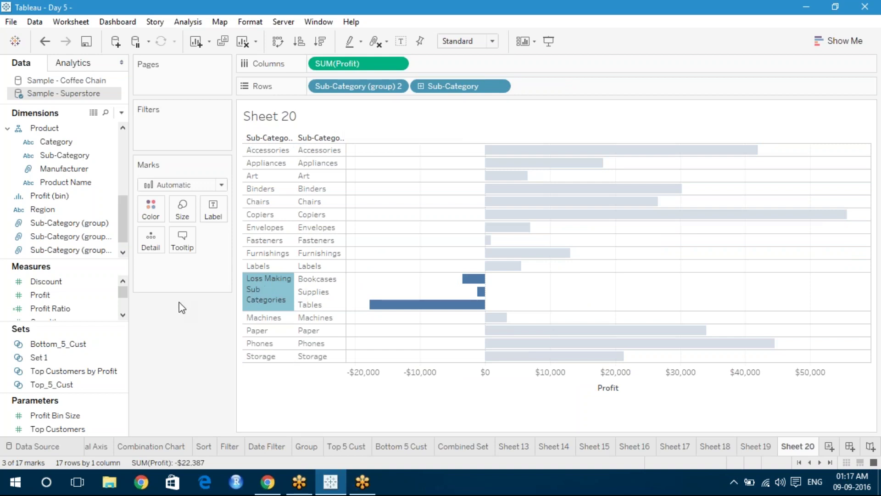
{"action": "left_click", "coordinate": [374, 418]}
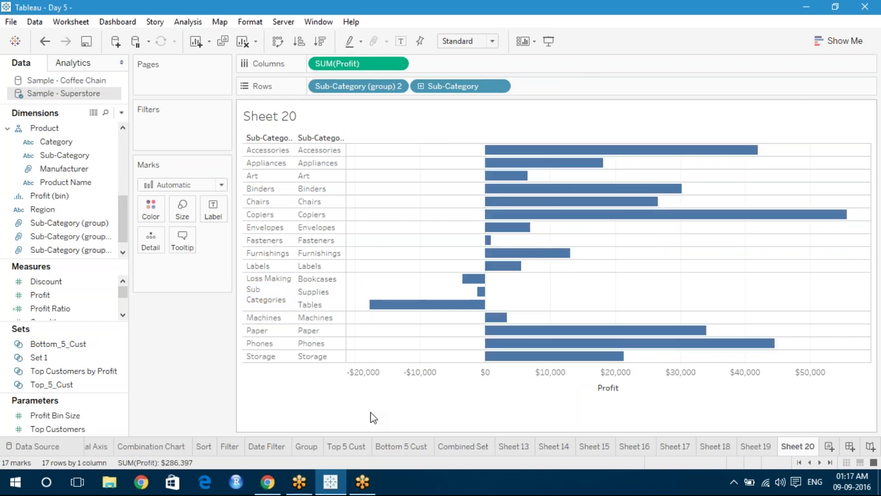
- Edit the newest Sub-Category group field to include an Other group for the remaining sub-categories
{"action": "left_click", "coordinate": [110, 250]}
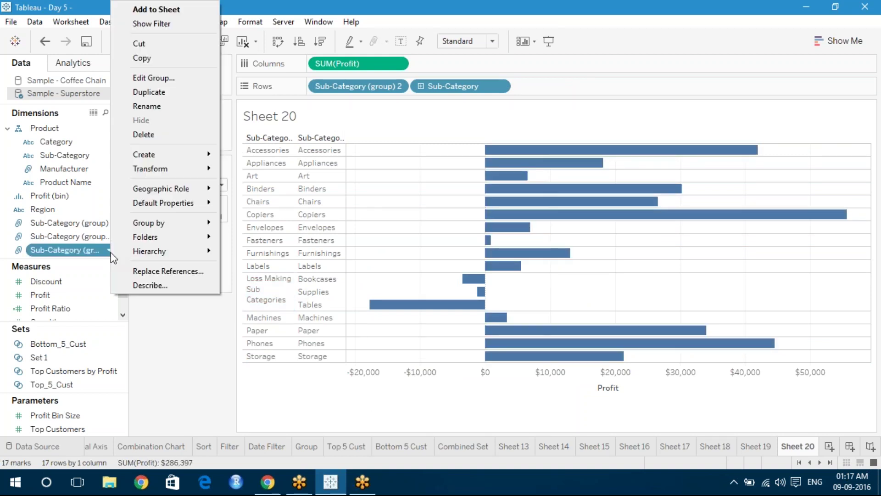
{"action": "left_click", "coordinate": [170, 79]}
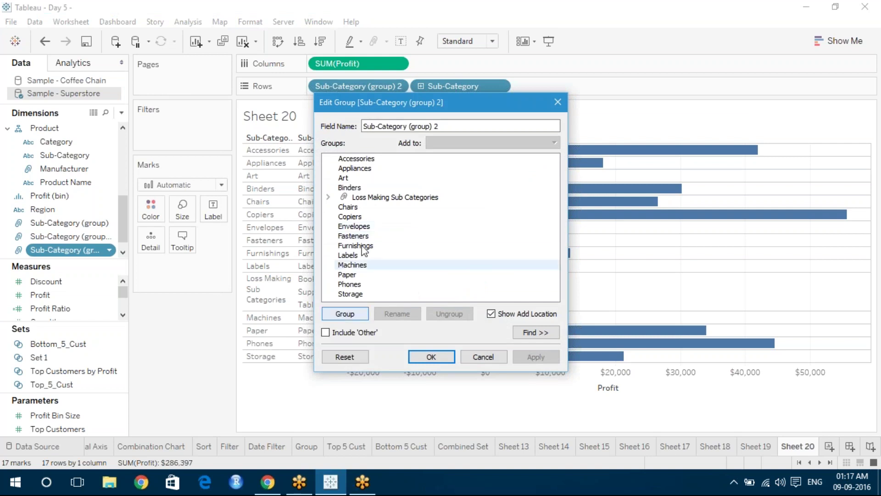
{"action": "left_click", "coordinate": [373, 197]}
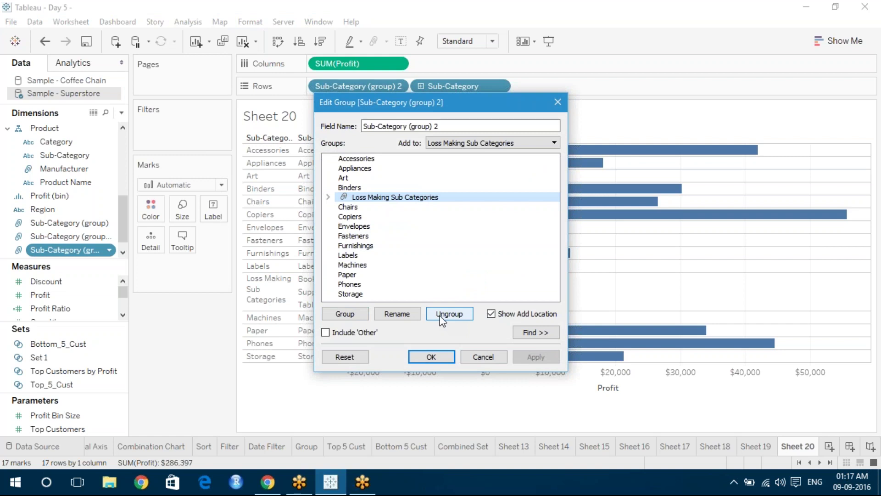
{"action": "left_click", "coordinate": [326, 333]}
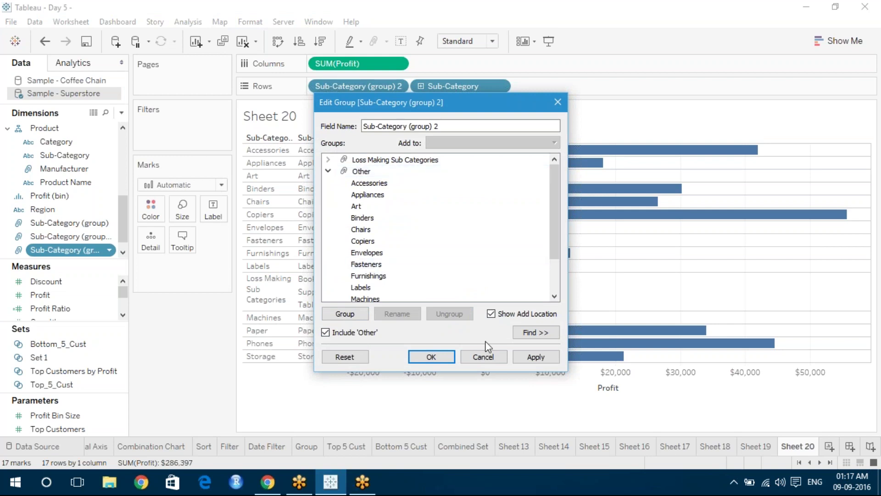
{"action": "left_click", "coordinate": [535, 359]}
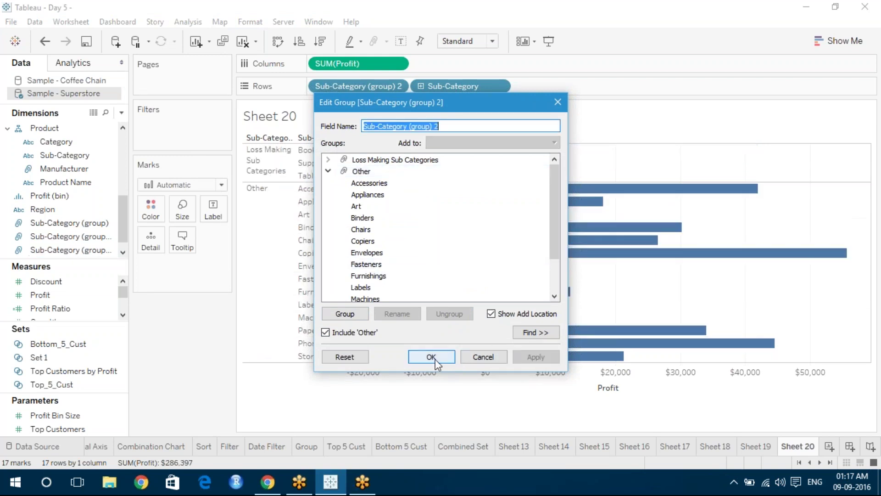
{"action": "left_click", "coordinate": [436, 359]}
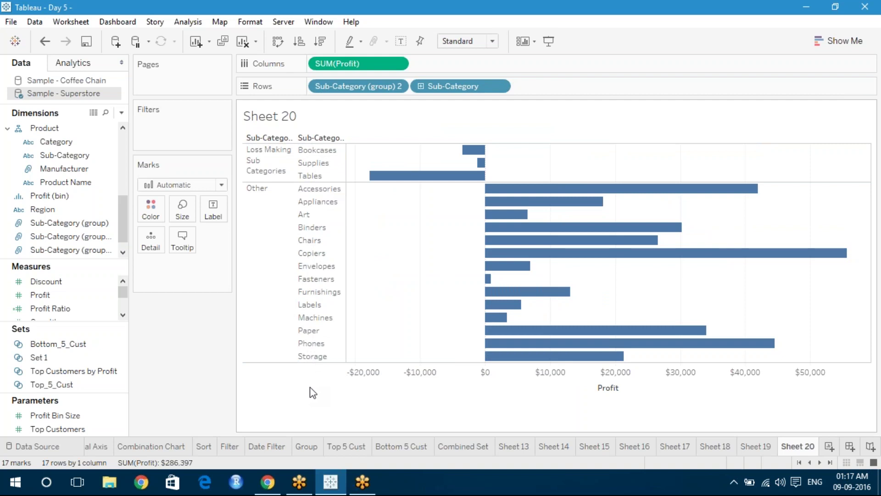
- Chart Profit by Customer Name as bars on a new worksheet and sort the customers by descending profit
{"action": "left_click", "coordinate": [346, 445]}
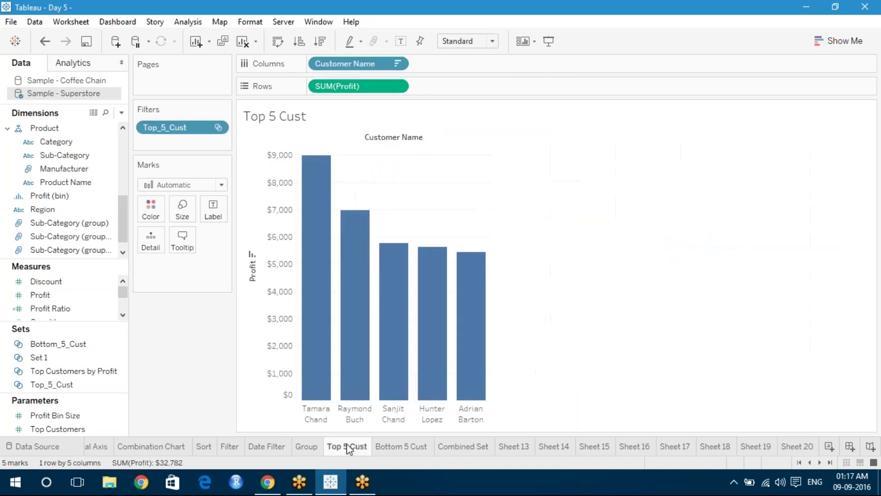
{"action": "left_click", "coordinate": [829, 446]}
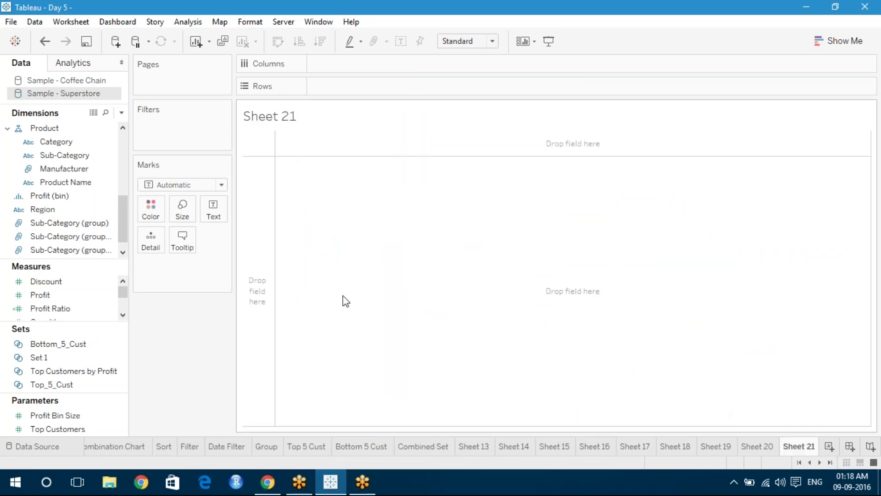
{"action": "left_click", "coordinate": [123, 146]}
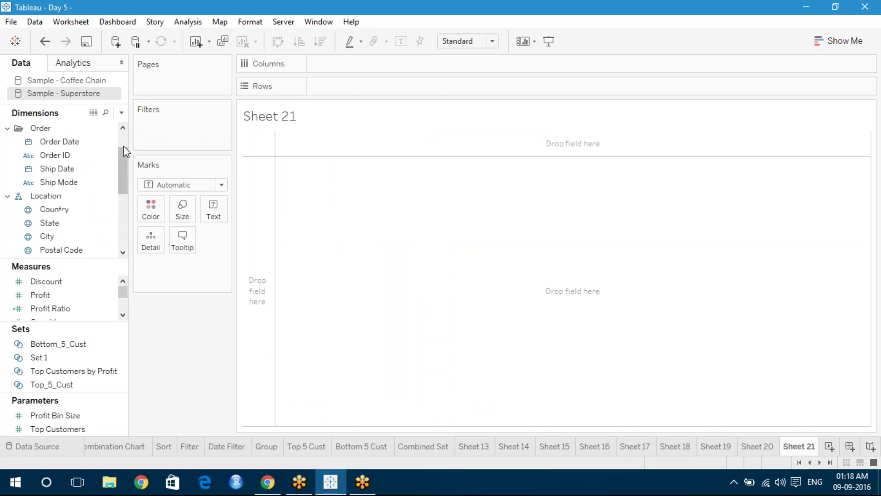
{"action": "double_click", "coordinate": [65, 294]}
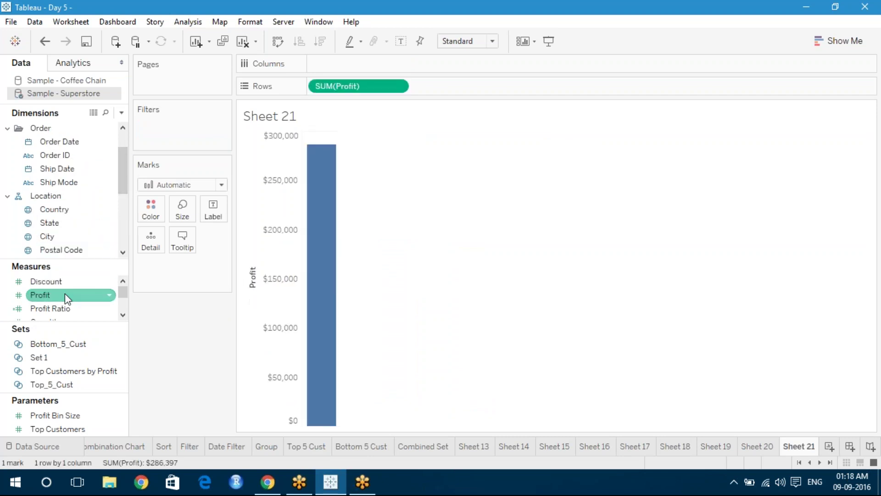
{"action": "left_click", "coordinate": [120, 140]}
{"action": "double_click", "coordinate": [93, 141]}
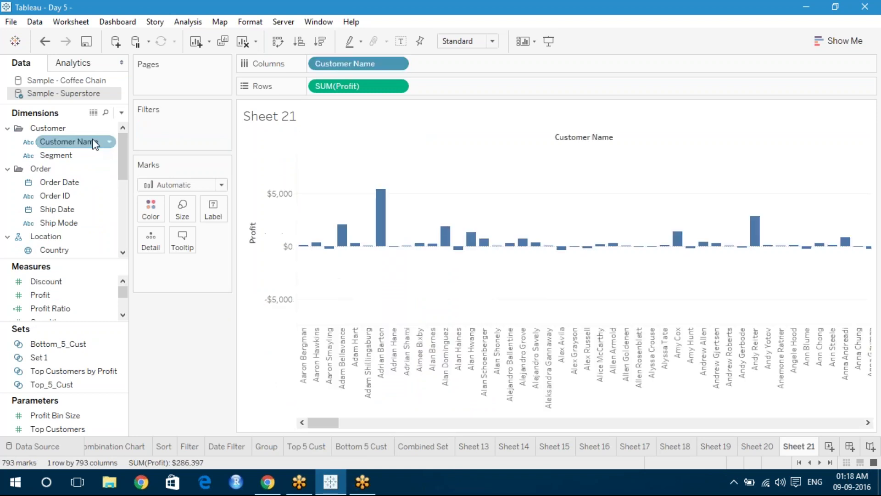
{"action": "left_click", "coordinate": [320, 42]}
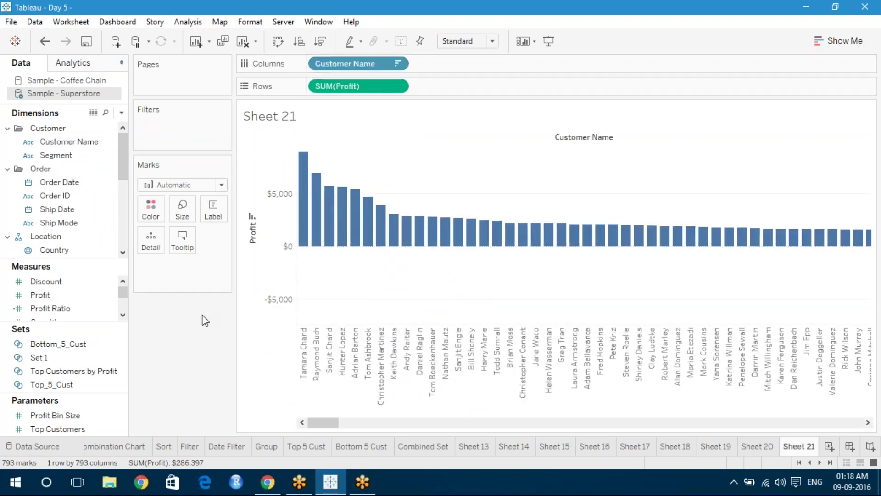
{"action": "mouse_move", "coordinate": [361, 228]}
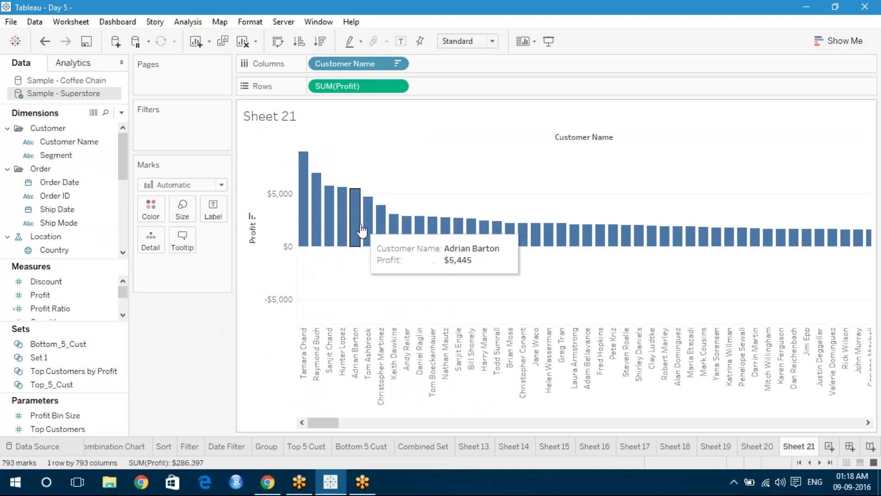
- Filter Customer Name to the top 5 by sum of Profit
{"action": "left_click", "coordinate": [90, 144]}
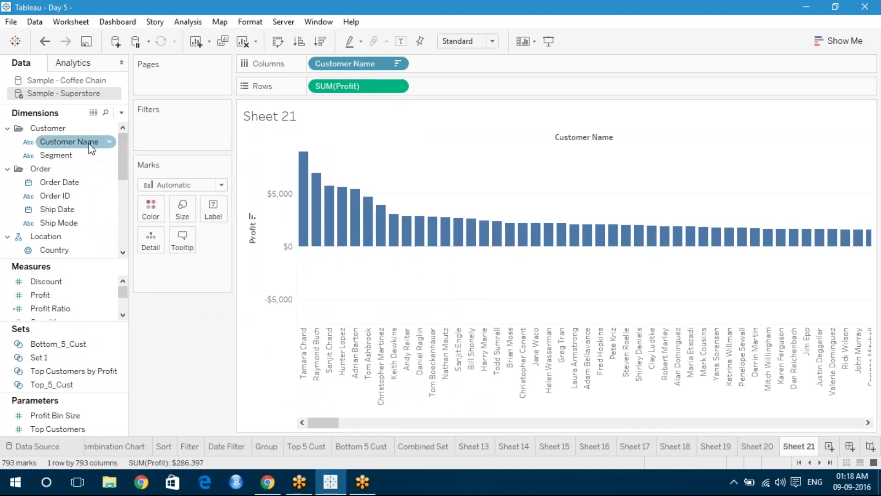
{"action": "mouse_move", "coordinate": [89, 143]}
{"action": "left_mouse_down"}
{"action": "mouse_move", "coordinate": [138, 132]}
{"action": "mouse_move", "coordinate": [143, 123]}
{"action": "left_mouse_up"}
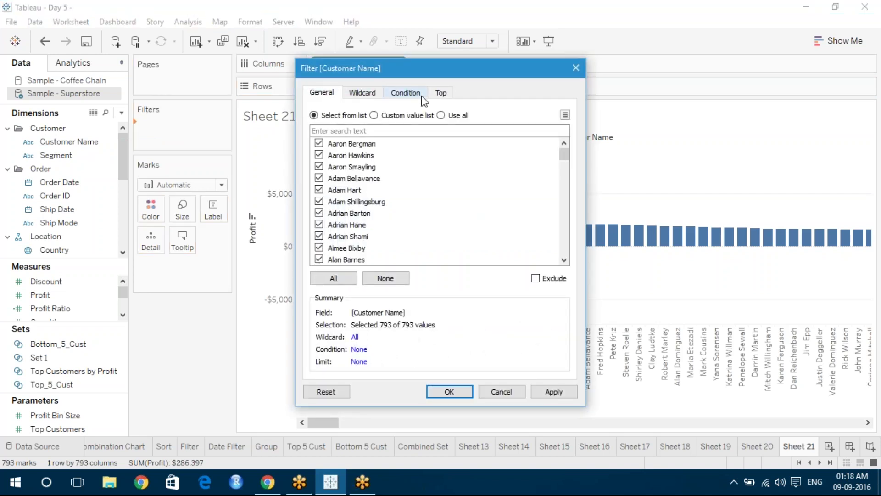
{"action": "left_click", "coordinate": [438, 93]}
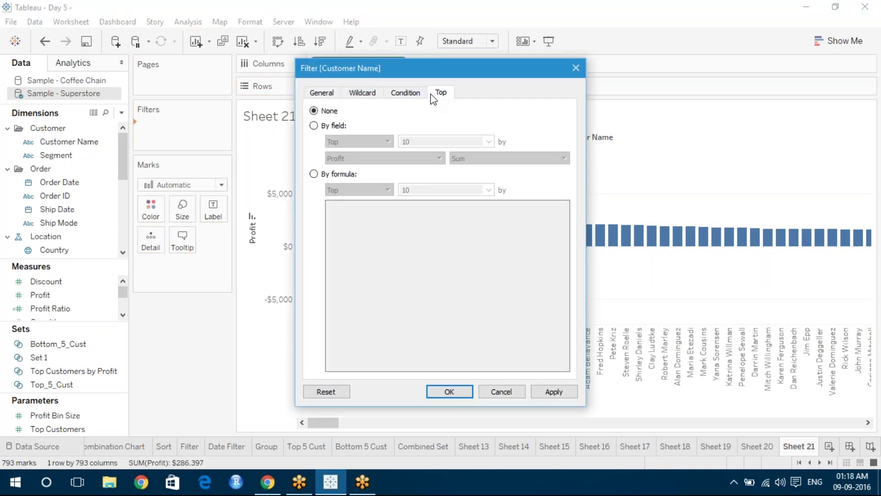
{"action": "left_click", "coordinate": [314, 125]}
{"action": "double_click", "coordinate": [420, 141]}
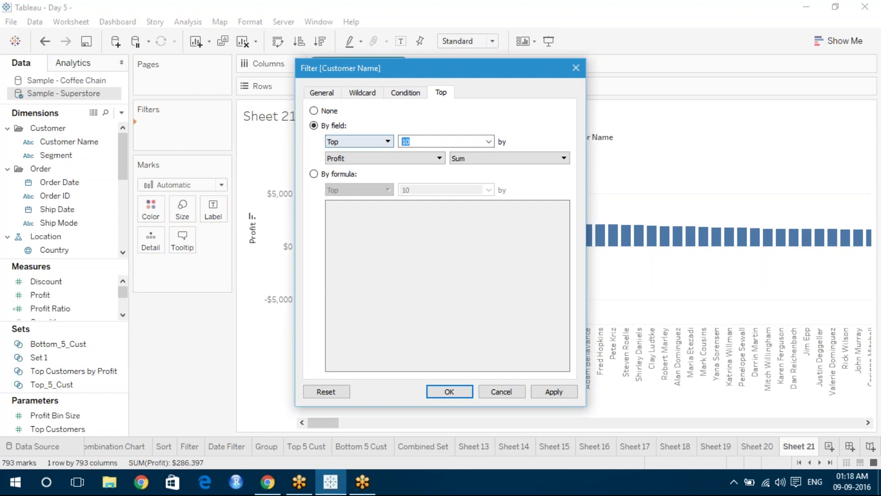
{"action": "type", "text": "5"}
{"action": "left_click", "coordinate": [548, 394]}
{"action": "left_click", "coordinate": [449, 391]}
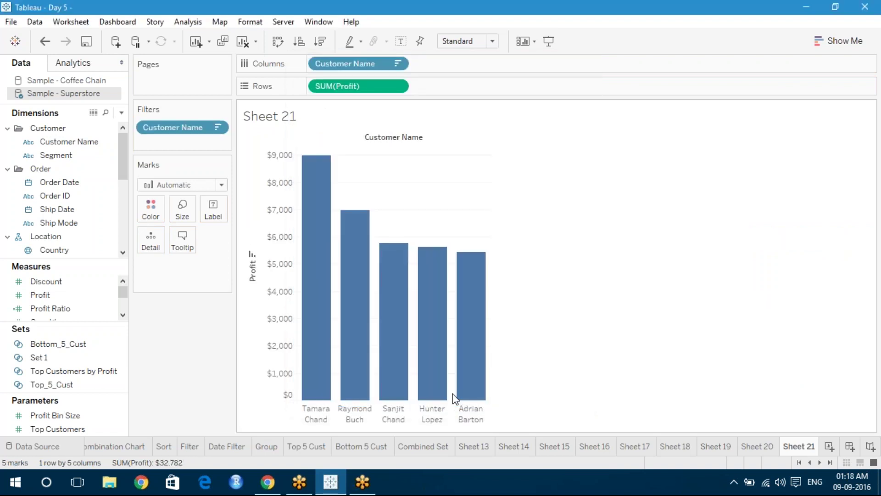
- Undo the top 5 filter on Customer Name
{"action": "left_click", "coordinate": [80, 142]}
{"action": "key", "text": "ctrl+z"}
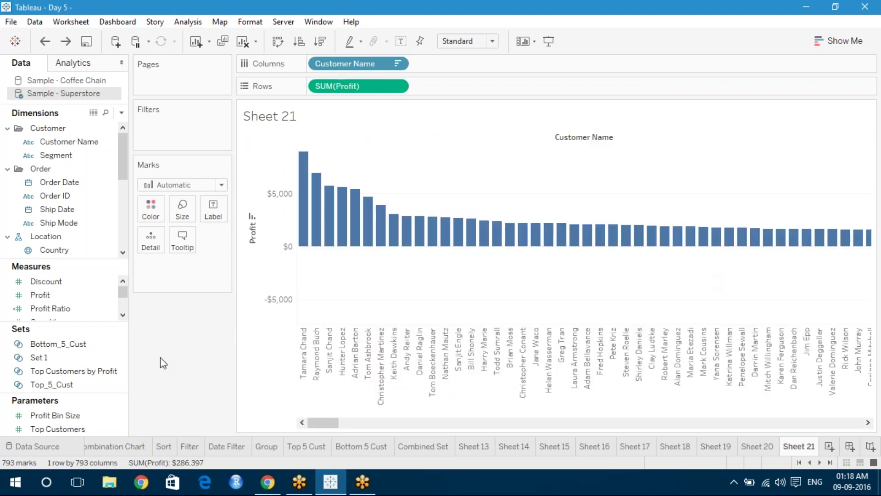
{"action": "left_click", "coordinate": [92, 357]}
- Start a new set from the Customer Name dimension and name it Top 5 Customer
{"action": "right_click", "coordinate": [109, 143]}
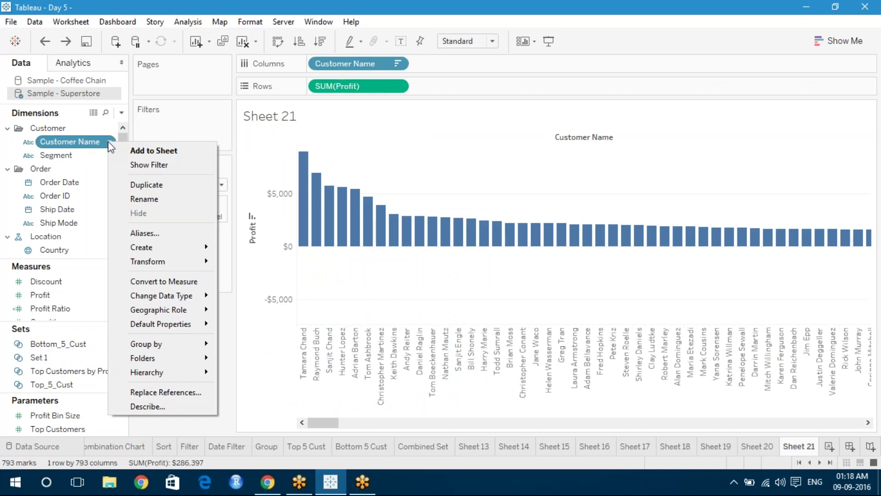
{"action": "mouse_move", "coordinate": [173, 251]}
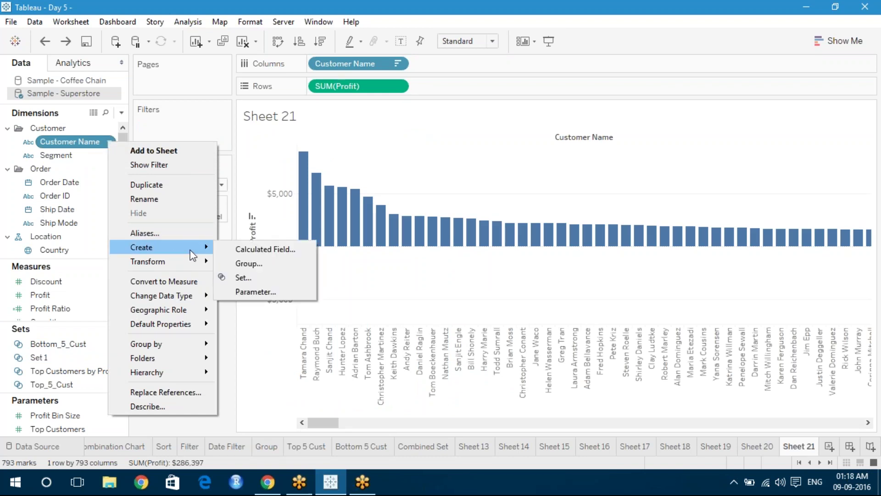
{"action": "left_click", "coordinate": [242, 278]}
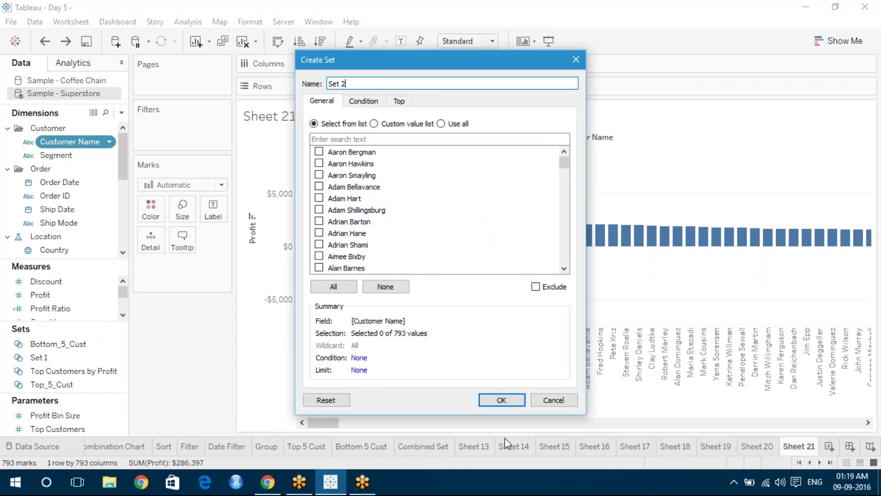
{"action": "left_click", "coordinate": [399, 102]}
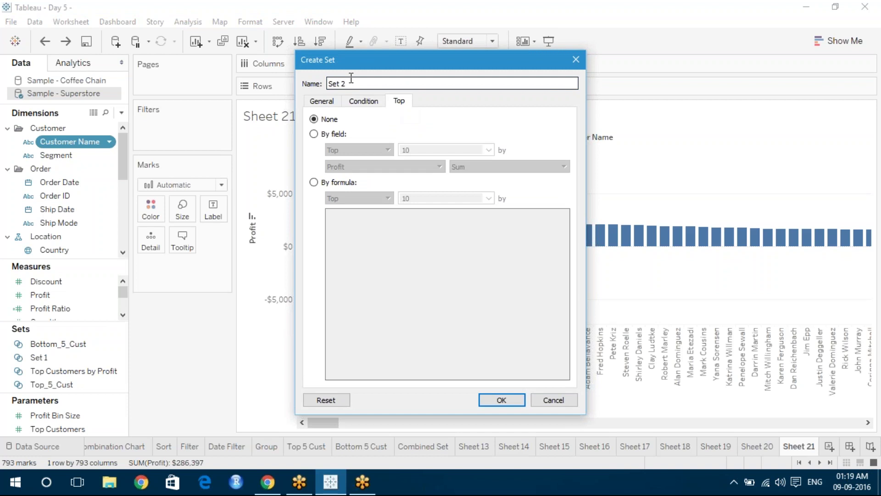
{"action": "key", "text": "BackSpace"}
{"action": "key", "text": "BackSpace"}
{"action": "key", "text": "BackSpace"}
{"action": "key", "text": "BackSpace"}
{"action": "key", "text": "BackSpace"}
{"action": "type", "text": "Top 5 Customer"}
{"action": "left_click", "coordinate": [355, 85]}
{"action": "key", "text": "BackSpace"}
{"action": "type", "text": "u"}
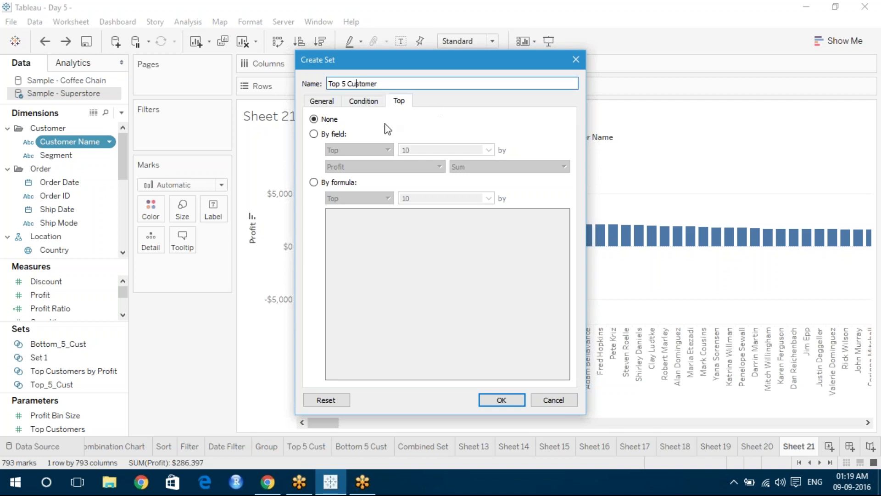
- Define the set as the top 5 by sum of Profit, create it, and filter the worksheet by Top 5 Customer
{"action": "left_click", "coordinate": [314, 134]}
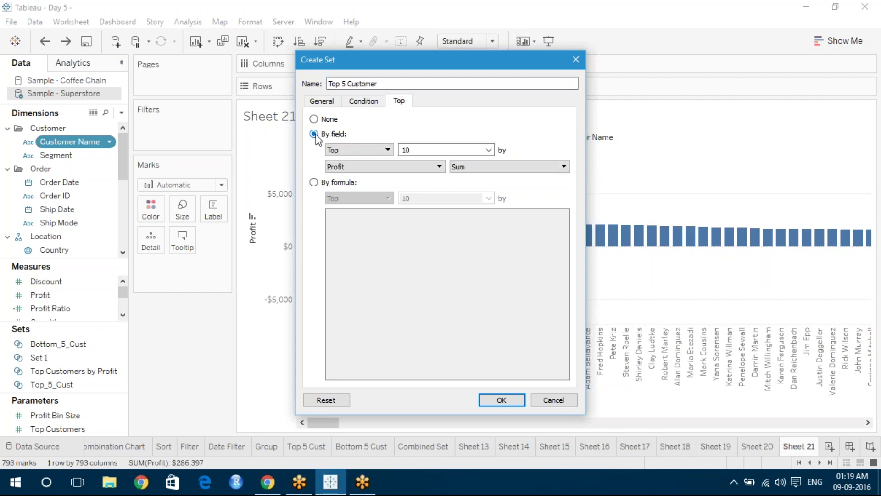
{"action": "left_click", "coordinate": [335, 103]}
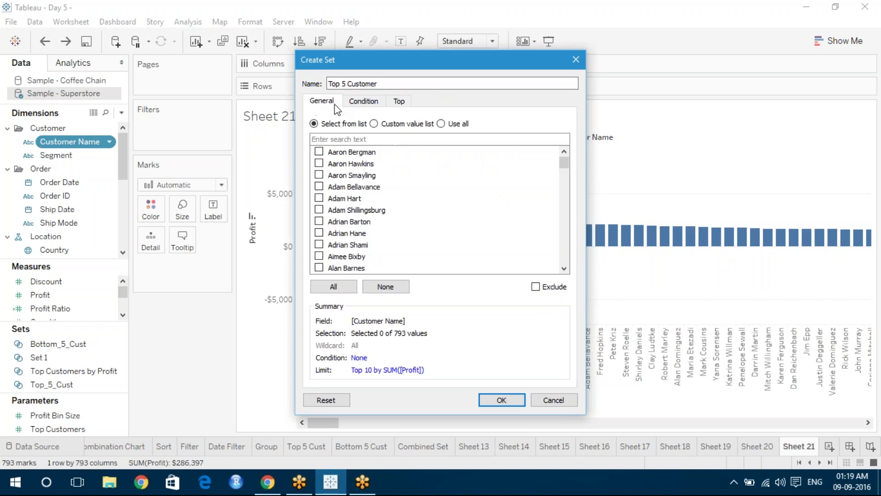
{"action": "left_click", "coordinate": [363, 102]}
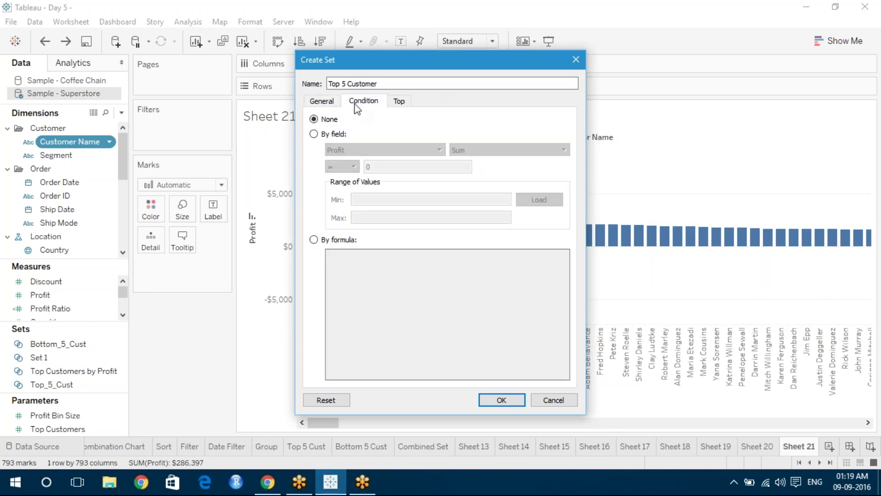
{"action": "left_click", "coordinate": [404, 105]}
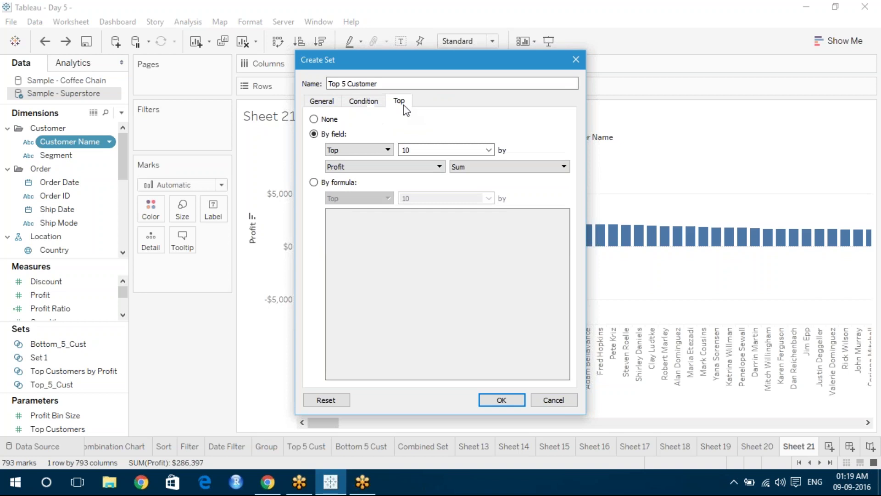
{"action": "double_click", "coordinate": [406, 149]}
{"action": "type", "text": "5"}
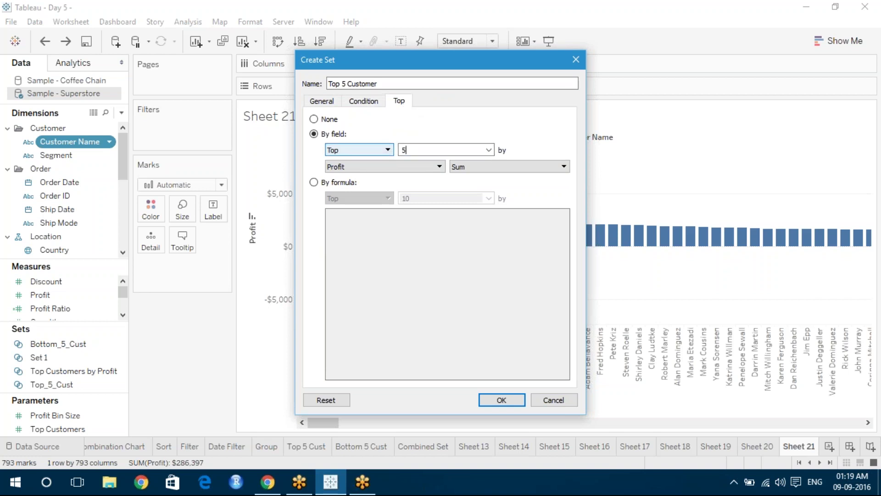
{"action": "left_click", "coordinate": [502, 401]}
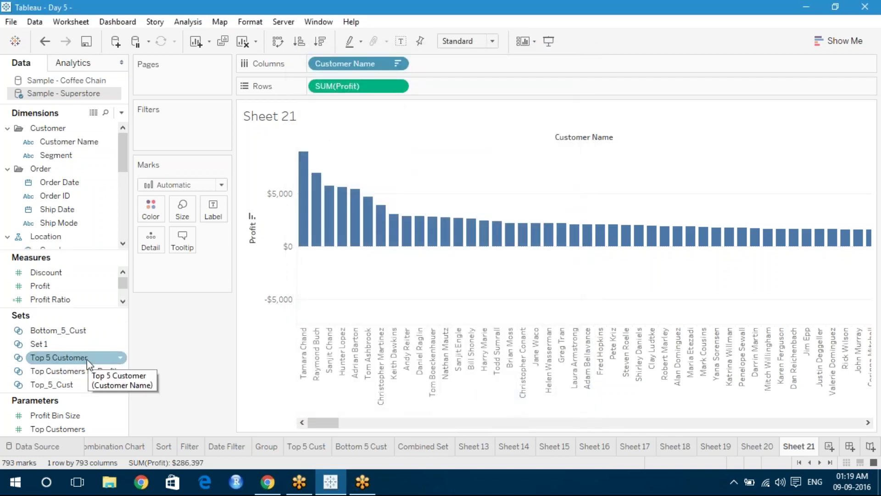
{"action": "left_click_drag", "start_coordinate": [89, 360], "coordinate": [174, 129]}
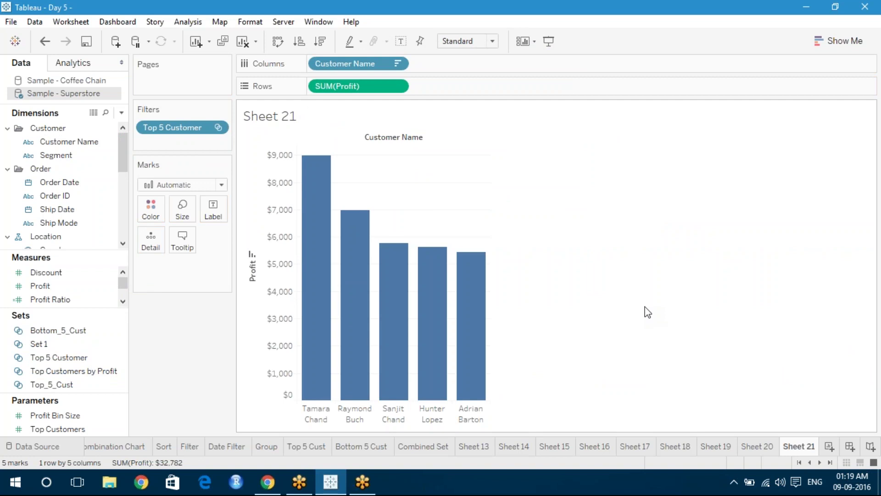
- Switch the Top 5 Customer filter to In/Out of set and keep only the Out customers
{"action": "left_click", "coordinate": [217, 128]}
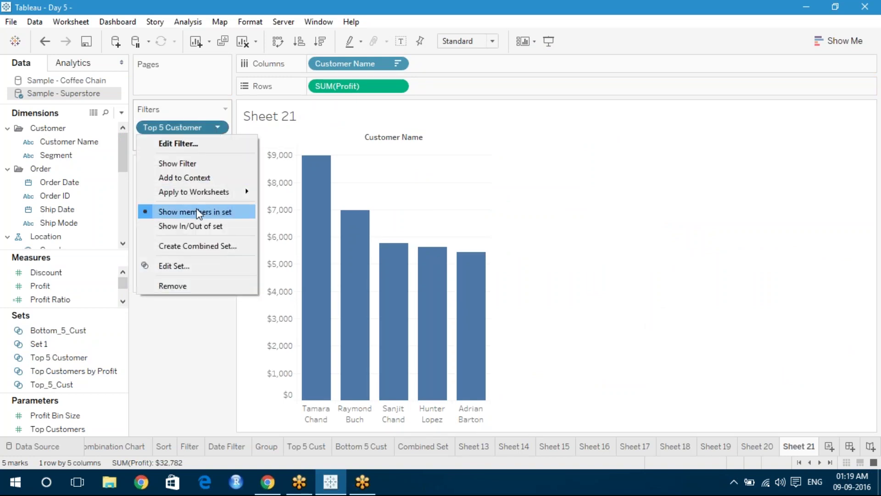
{"action": "left_click", "coordinate": [198, 223]}
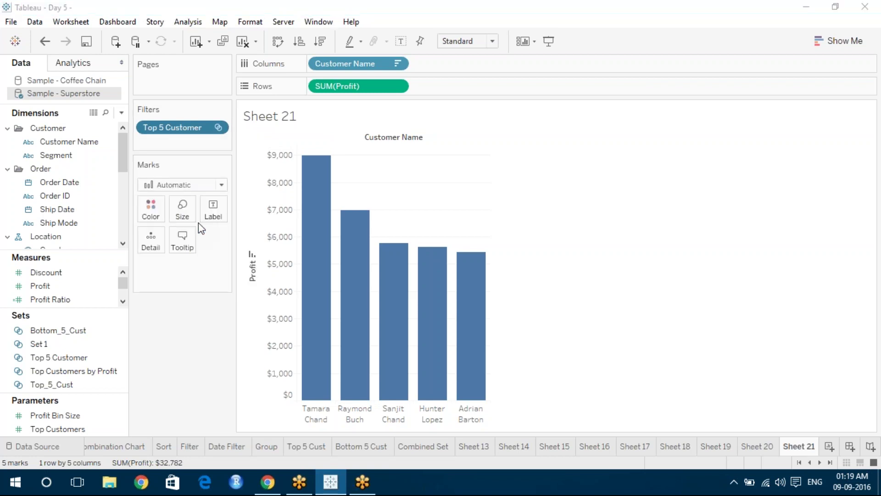
{"action": "left_click", "coordinate": [320, 155]}
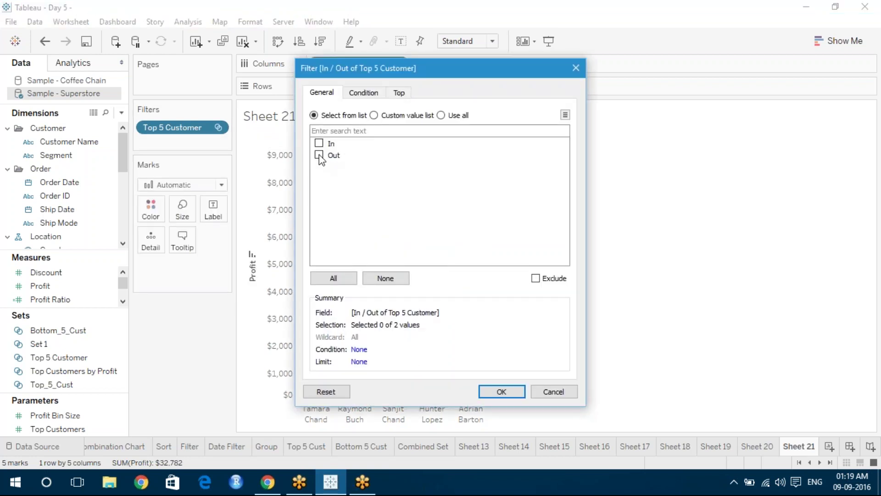
{"action": "left_click", "coordinate": [501, 391]}
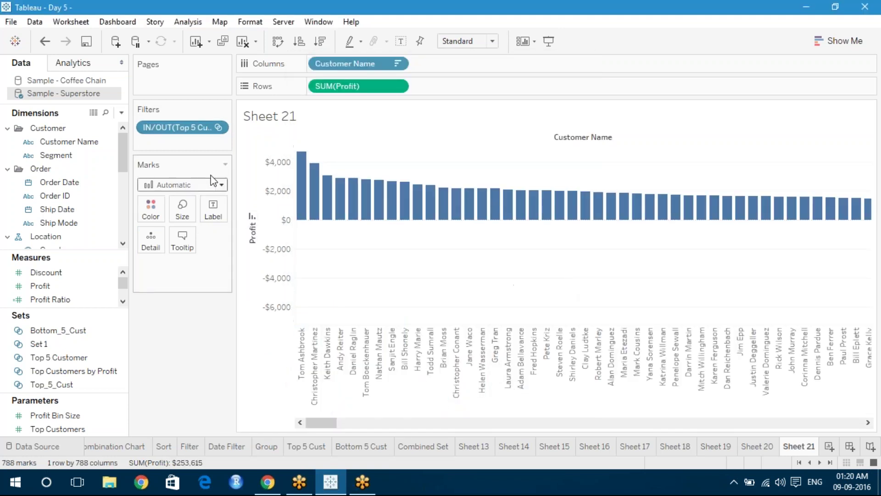
- Switch the Top 5 Customer filter back to showing members in set, with all five customers included
{"action": "left_click", "coordinate": [218, 127]}
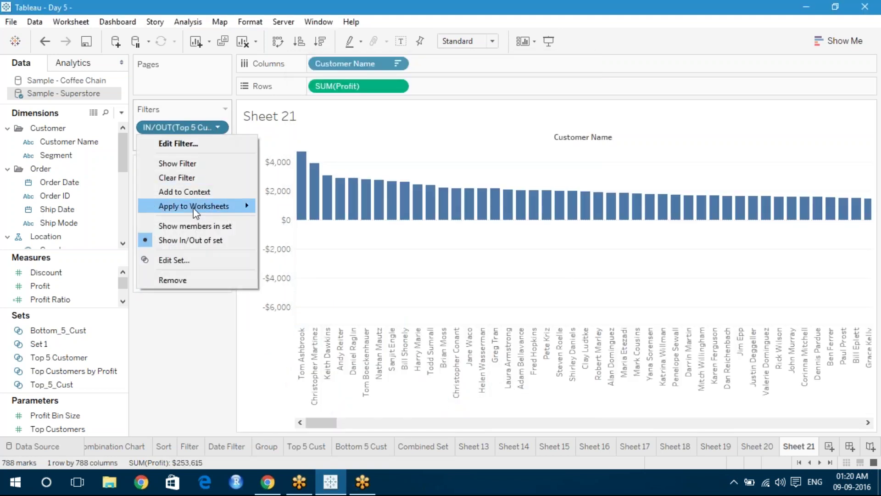
{"action": "left_click", "coordinate": [195, 226]}
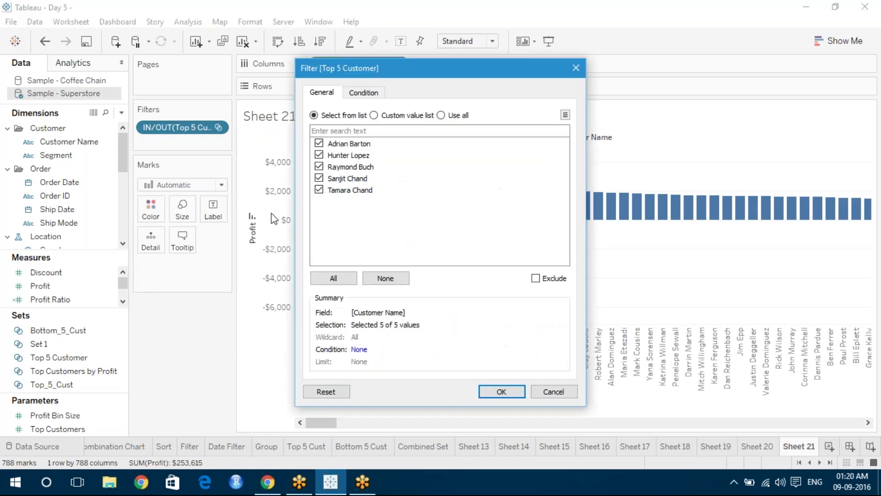
{"action": "left_click", "coordinate": [502, 391]}
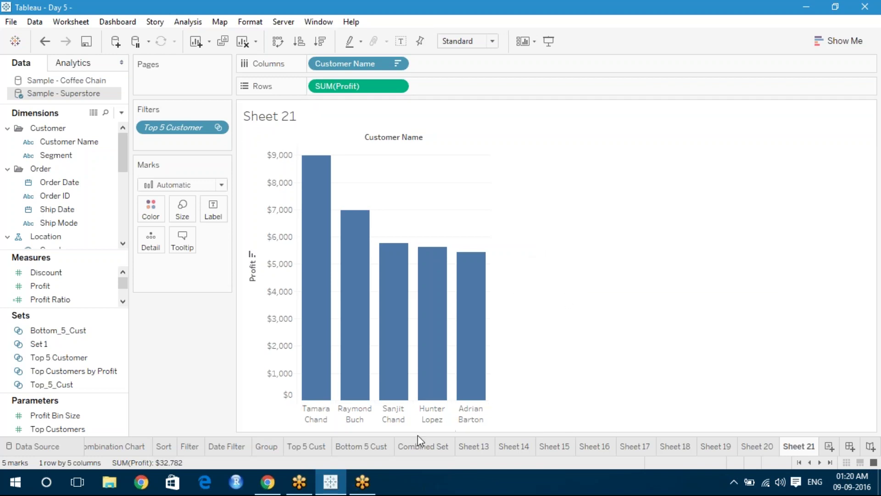
- Examine how Bottom_5_Cust is defined on the Bottom 5 Cust sheet, and compare that sheet with Top 5 Cust
{"action": "left_click", "coordinate": [373, 445]}
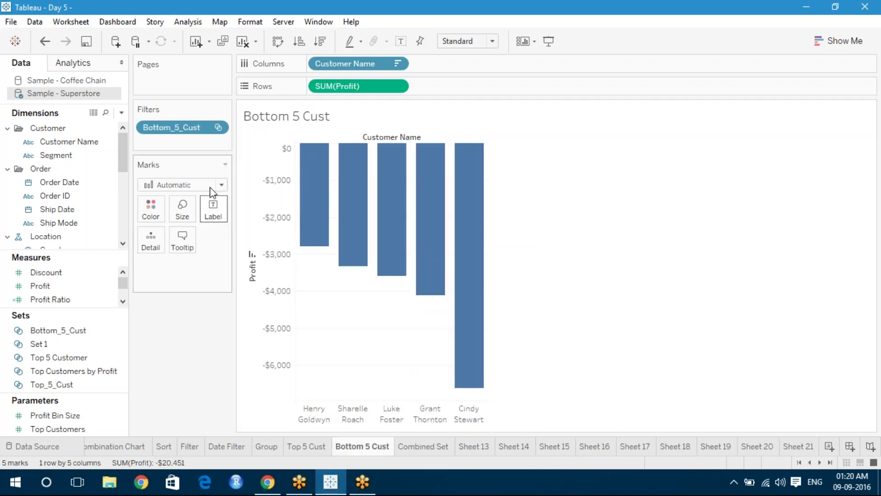
{"action": "left_click", "coordinate": [217, 128]}
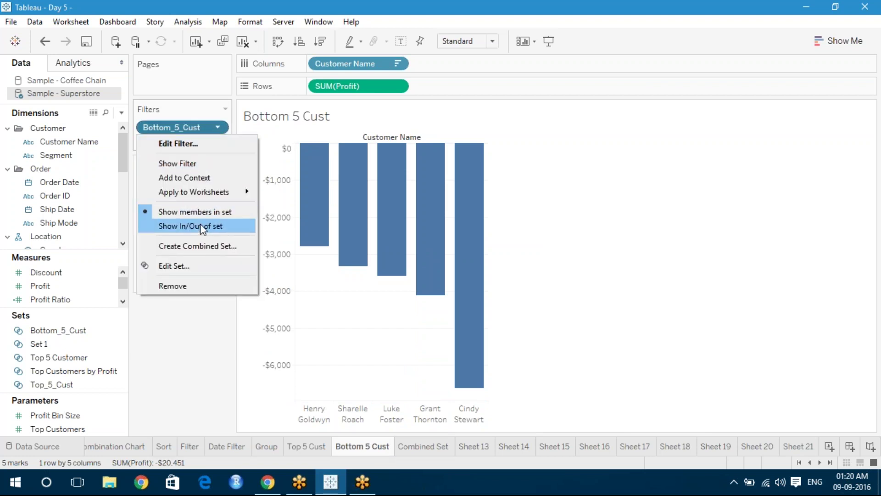
{"action": "left_click", "coordinate": [197, 265]}
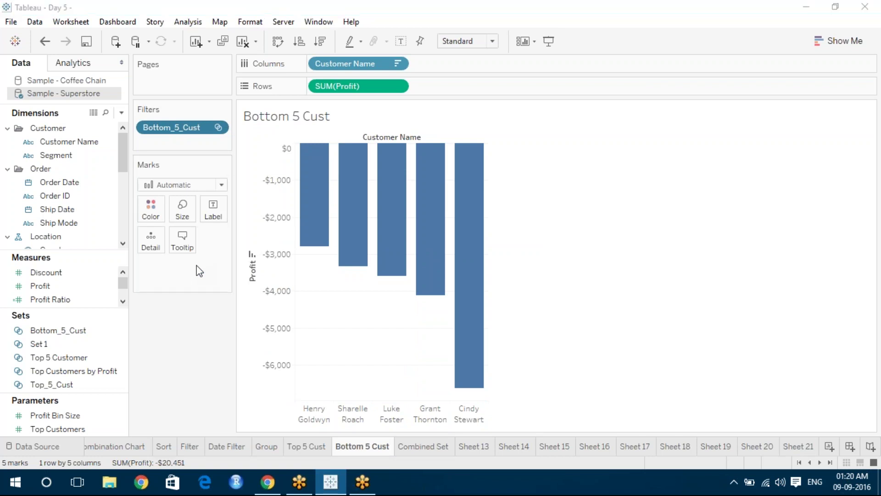
{"action": "left_click", "coordinate": [354, 83]}
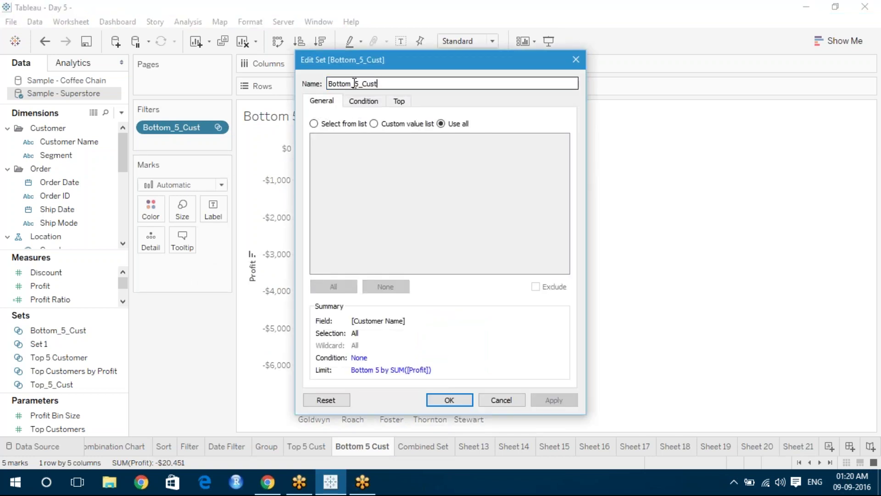
{"action": "left_click", "coordinate": [398, 102]}
{"action": "left_click", "coordinate": [388, 150]}
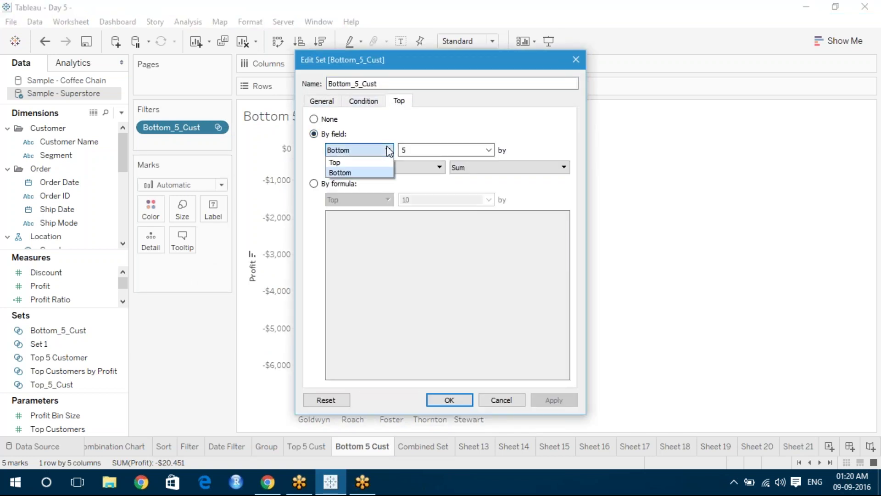
{"action": "left_click", "coordinate": [356, 173]}
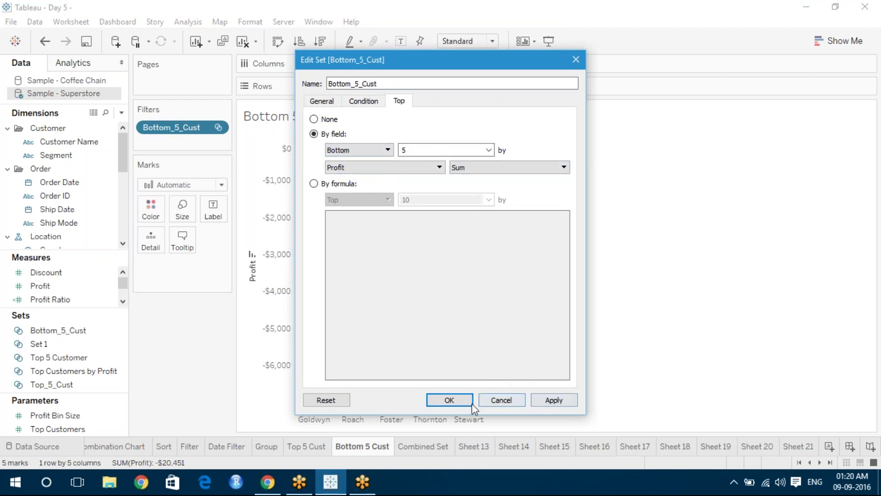
{"action": "left_click", "coordinate": [449, 400]}
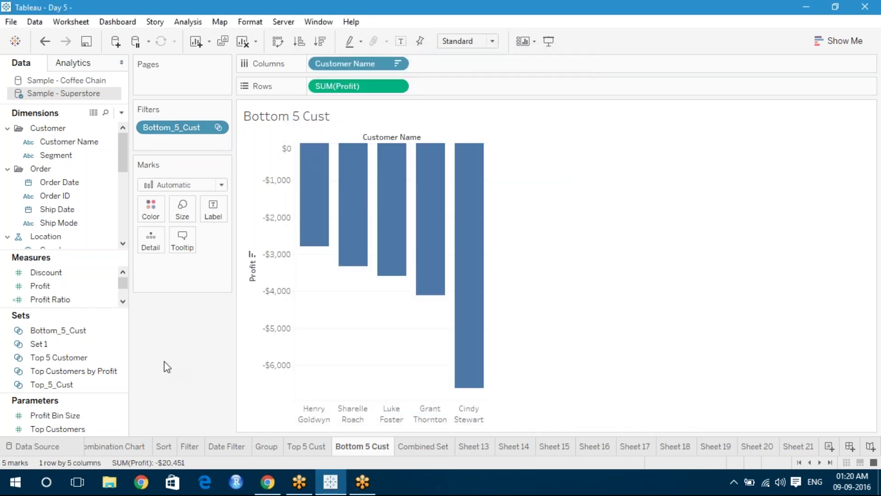
{"action": "left_click", "coordinate": [305, 446]}
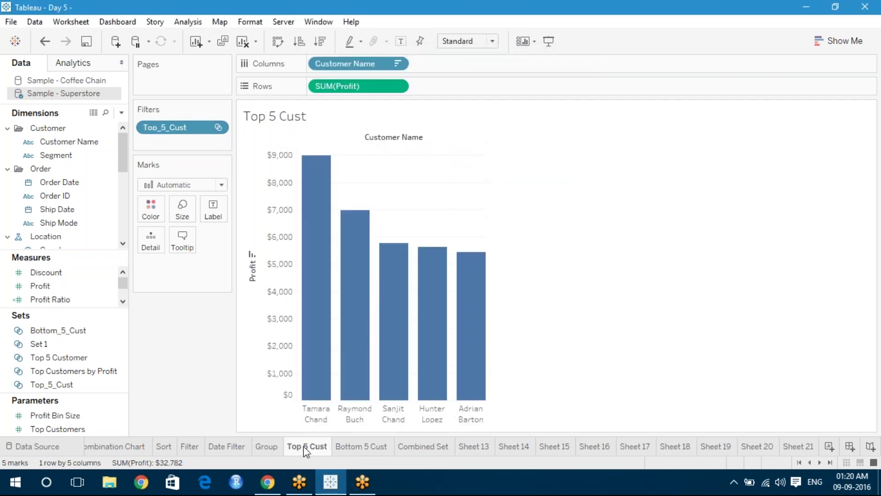
{"action": "left_click", "coordinate": [350, 452]}
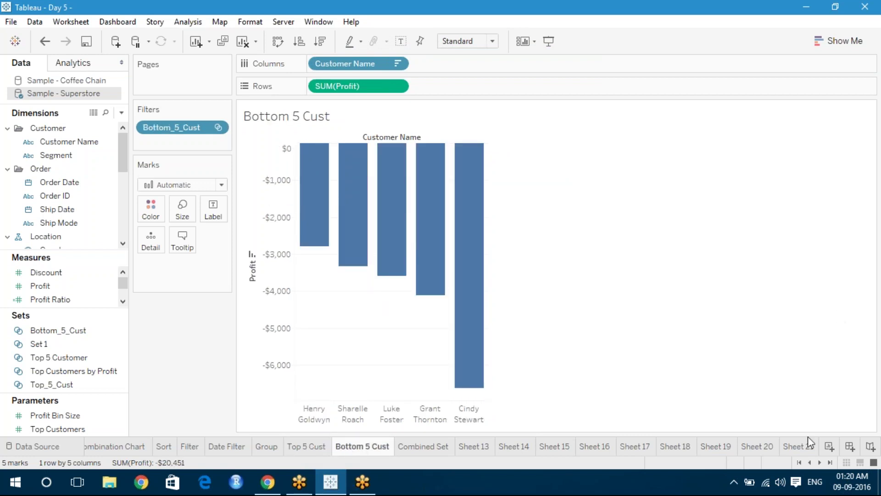
- Create a new worksheet charting the sum of Profit by Customer Name, sorted in descending order of profit
{"action": "left_click", "coordinate": [828, 446]}
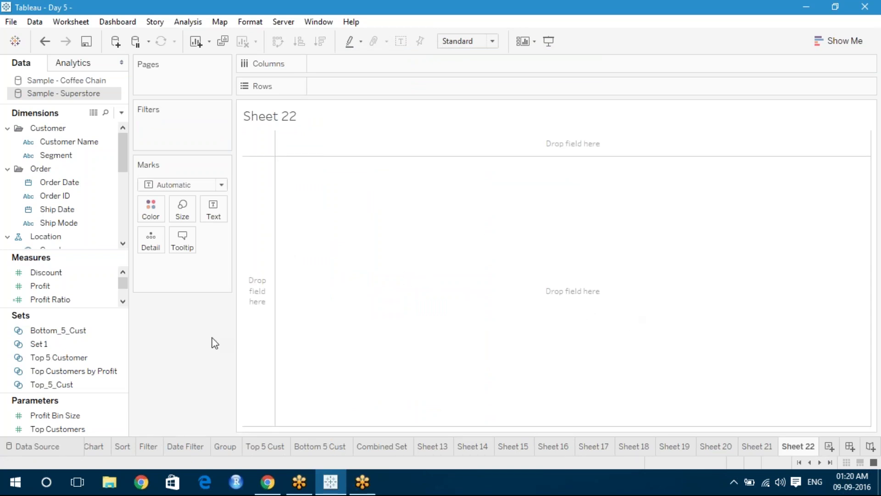
{"action": "double_click", "coordinate": [92, 287]}
{"action": "double_click", "coordinate": [69, 142]}
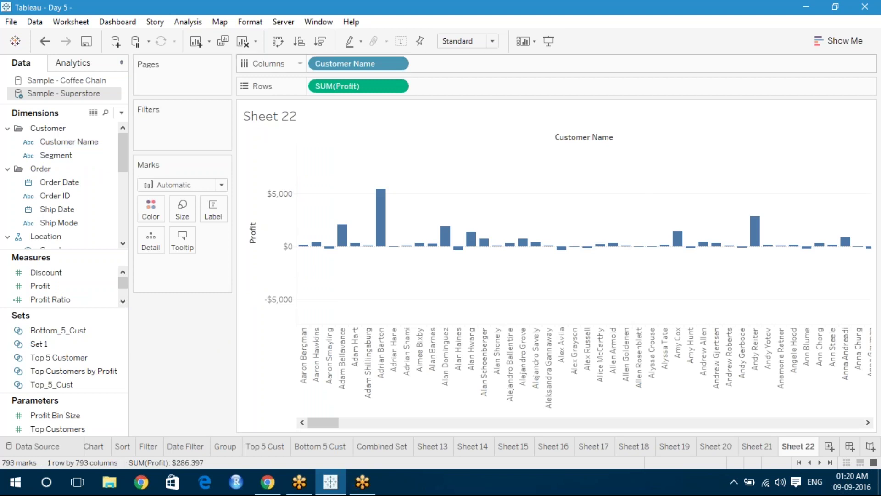
{"action": "left_click", "coordinate": [320, 42]}
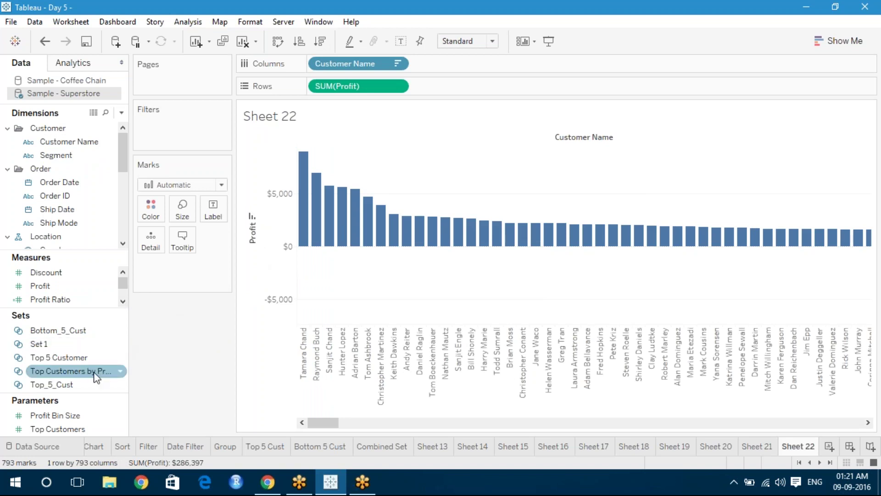
- Try to filter the worksheet by both the Top 5 Customer and Bottom_5_Cust sets
{"action": "left_click_drag", "start_coordinate": [97, 365], "coordinate": [152, 128]}
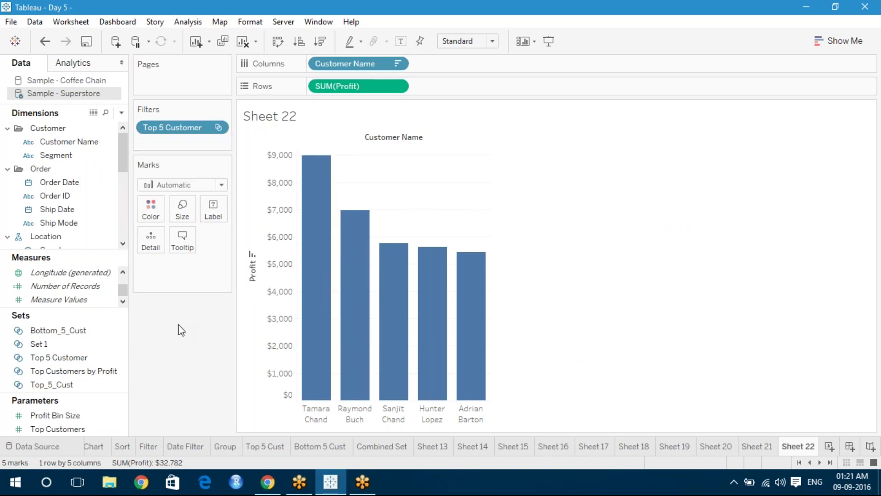
{"action": "left_click_drag", "start_coordinate": [89, 327], "coordinate": [129, 143]}
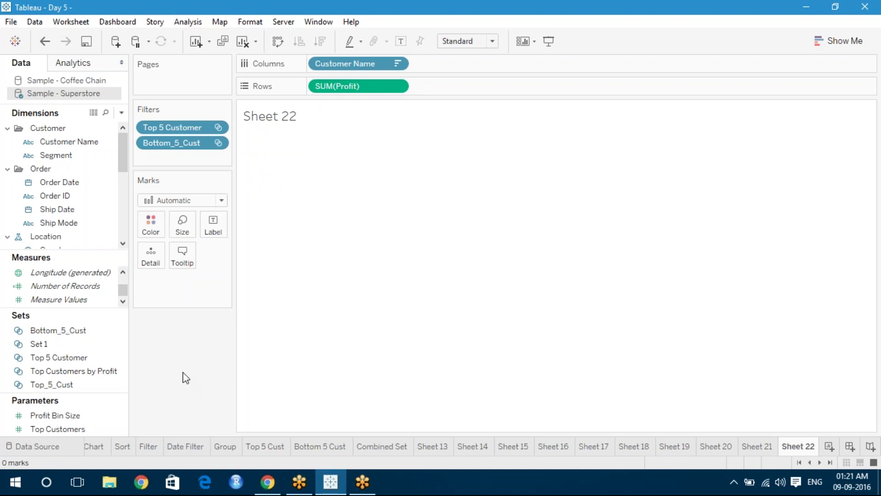
- Create a combined set from Top 5 Customer and Bottom_5_Cust that includes all members in both sets
{"action": "left_click", "coordinate": [115, 359]}
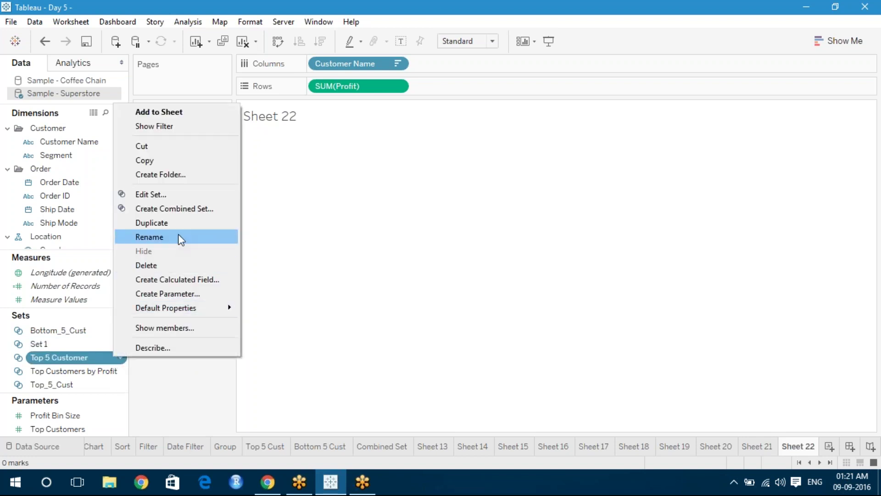
{"action": "left_click", "coordinate": [183, 210]}
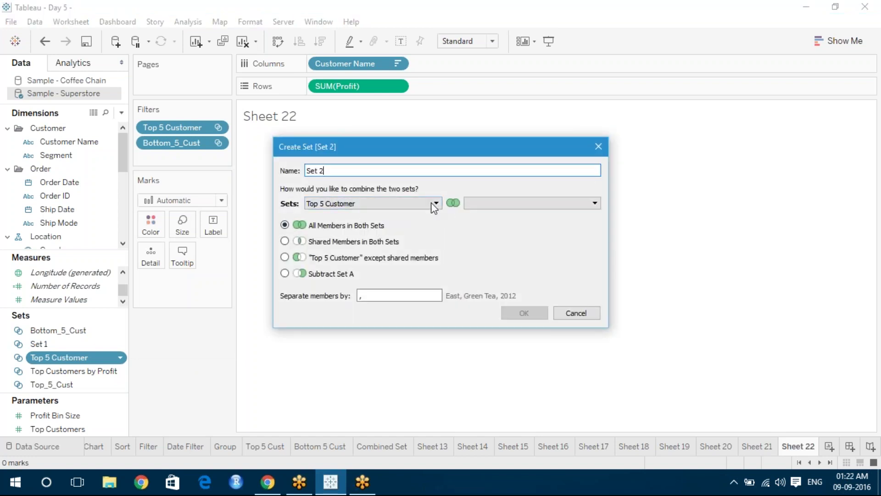
{"action": "left_click", "coordinate": [521, 206]}
{"action": "left_click", "coordinate": [505, 216]}
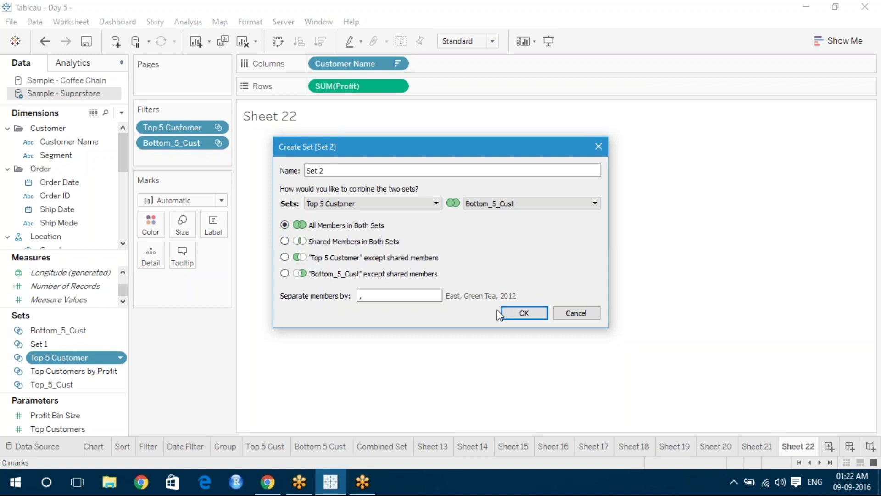
{"action": "left_click", "coordinate": [514, 314]}
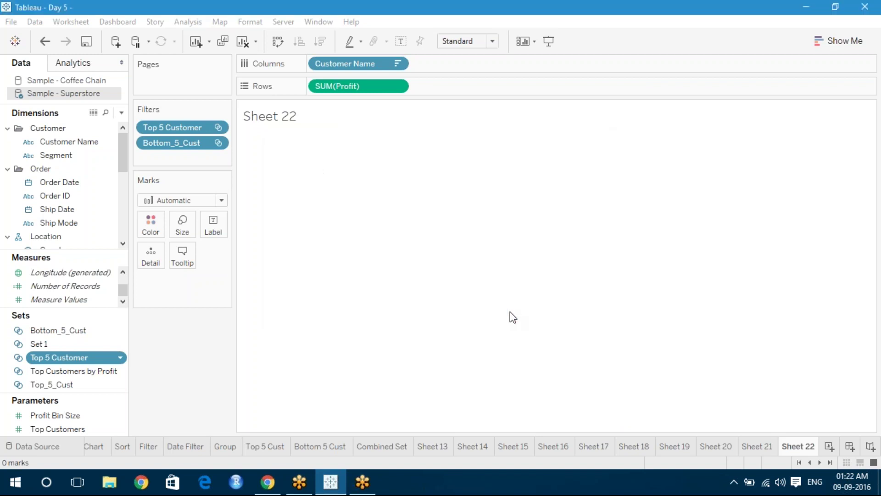
- Replace the worksheet's Top 5 Customer and Bottom_5_Cust filters with the combined set Set 2
{"action": "left_click", "coordinate": [218, 127]}
{"action": "left_click", "coordinate": [175, 285]}
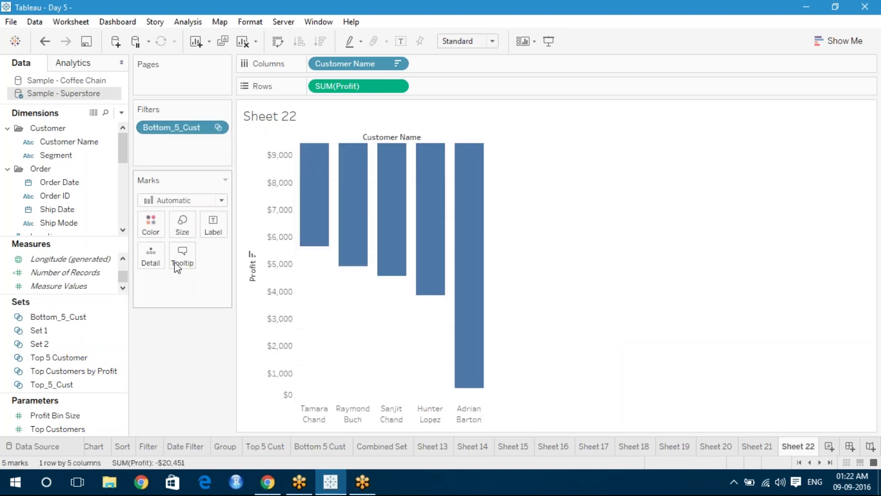
{"action": "left_click", "coordinate": [216, 128]}
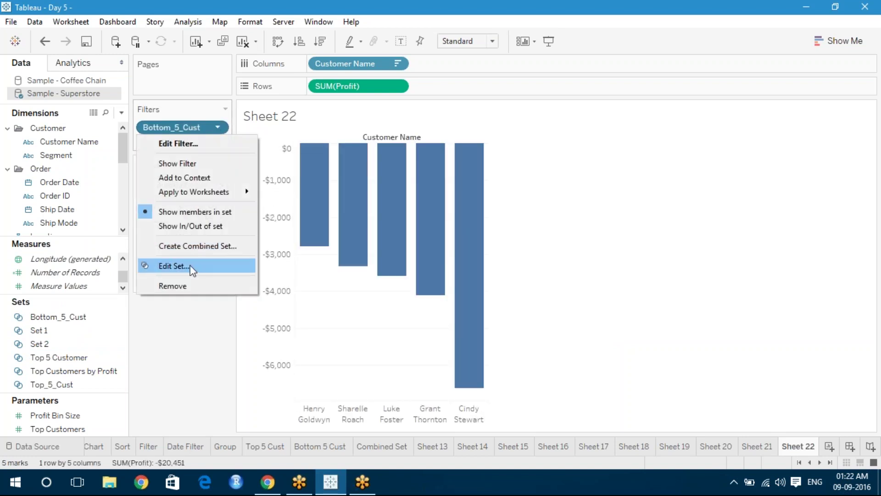
{"action": "left_click", "coordinate": [167, 286]}
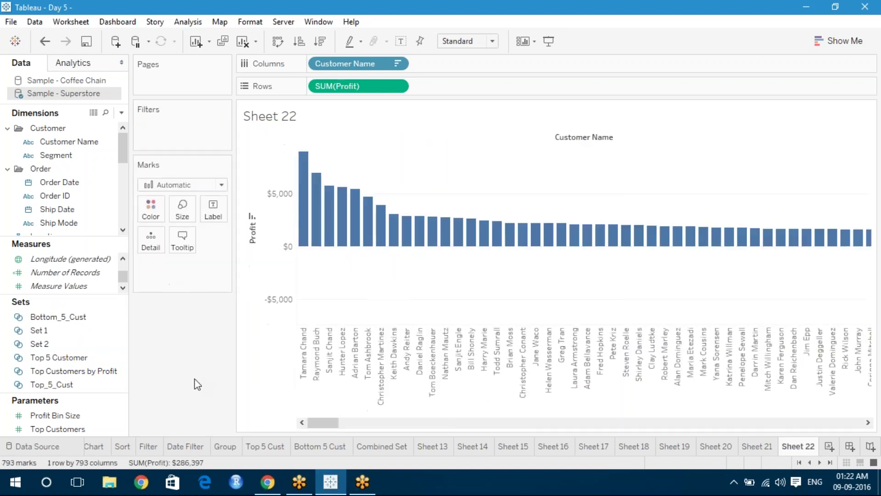
{"action": "left_click", "coordinate": [75, 348]}
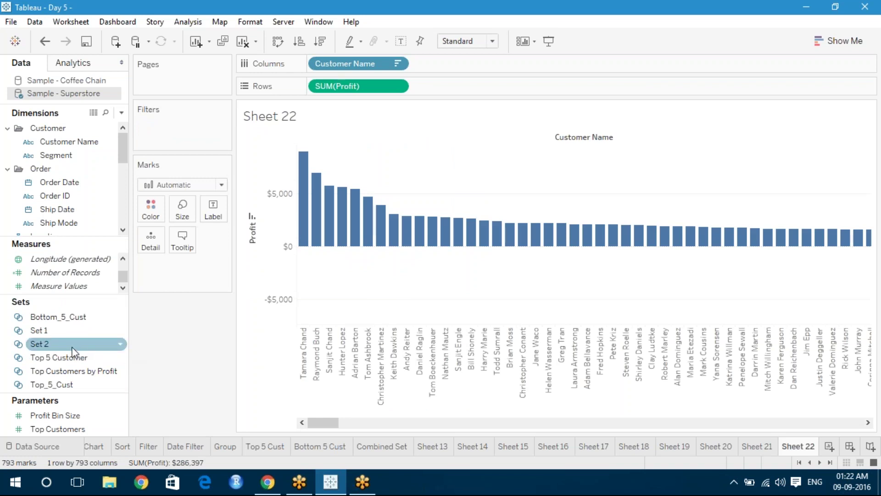
{"action": "mouse_move", "coordinate": [74, 351]}
{"action": "left_mouse_down"}
{"action": "mouse_move", "coordinate": [179, 145]}
{"action": "mouse_move", "coordinate": [147, 127]}
{"action": "left_mouse_up"}
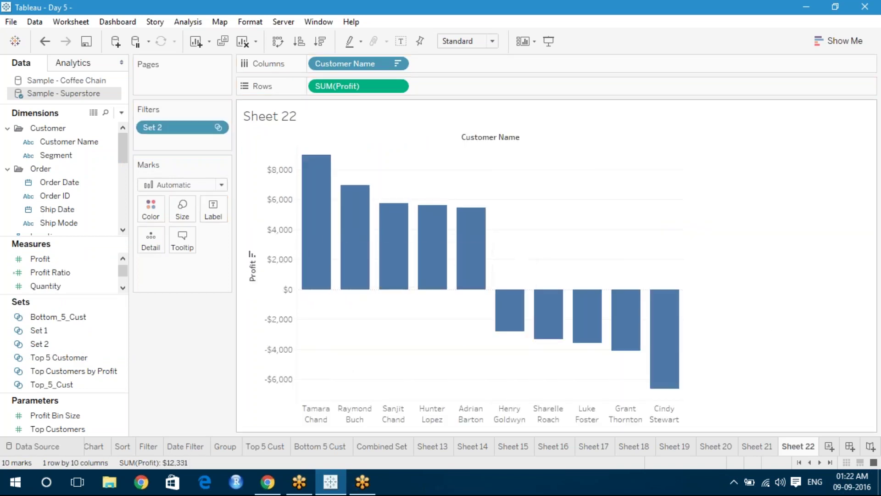
{"action": "mouse_move", "coordinate": [591, 318]}
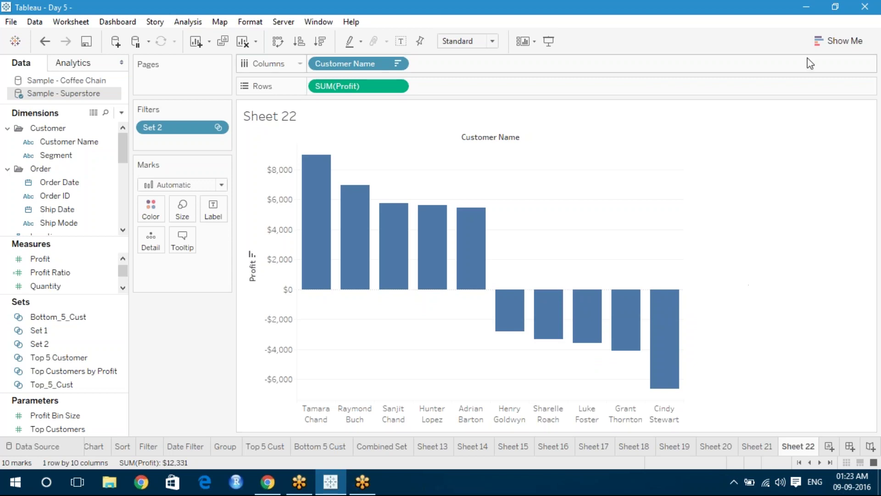
{"action": "left_click", "coordinate": [841, 15]}
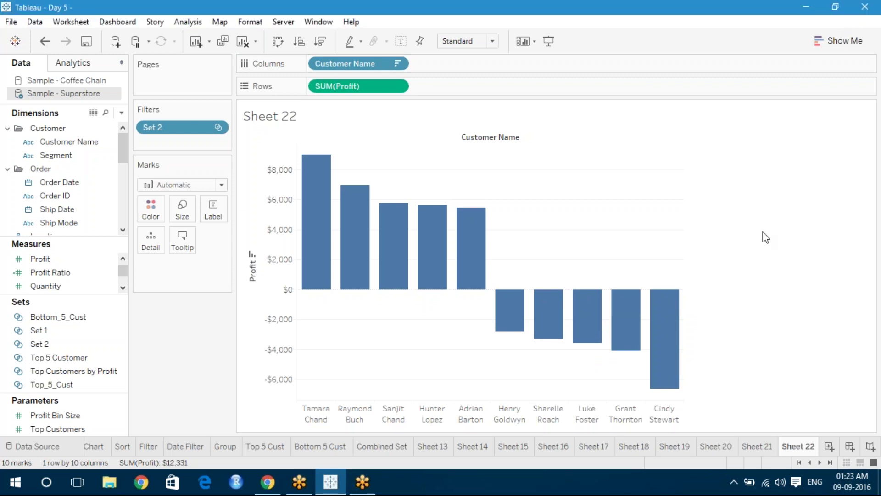